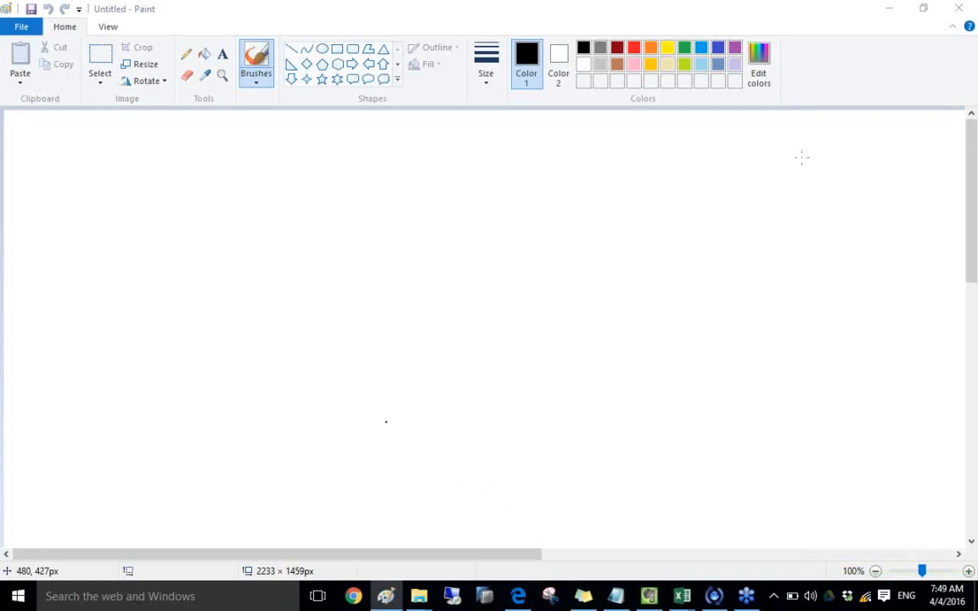
Launch Remote Desktop Connection (mstsc) and start connecting to the computer already filled in
click(162, 598)
text(mstsc)
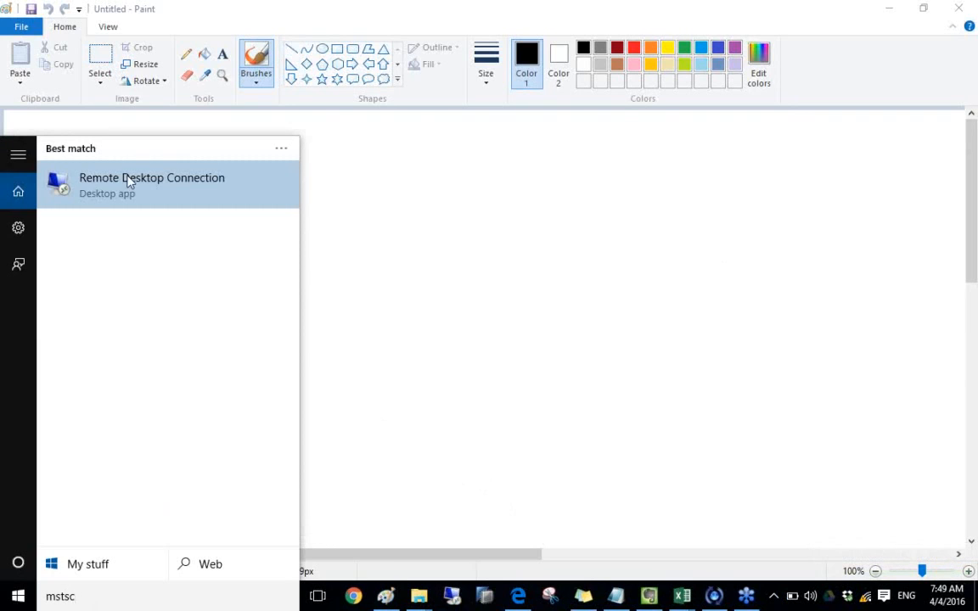
click(128, 181)
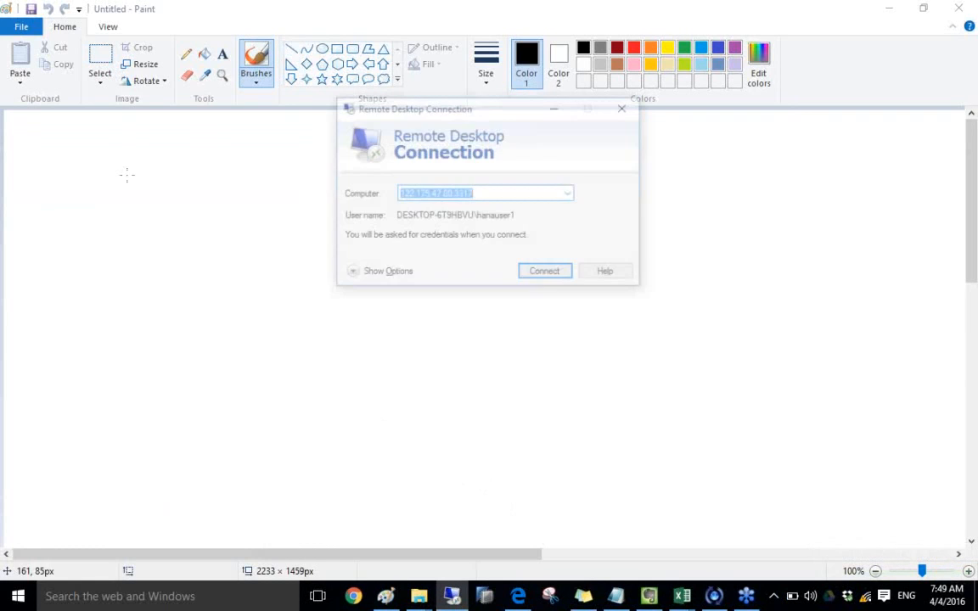
click(551, 280)
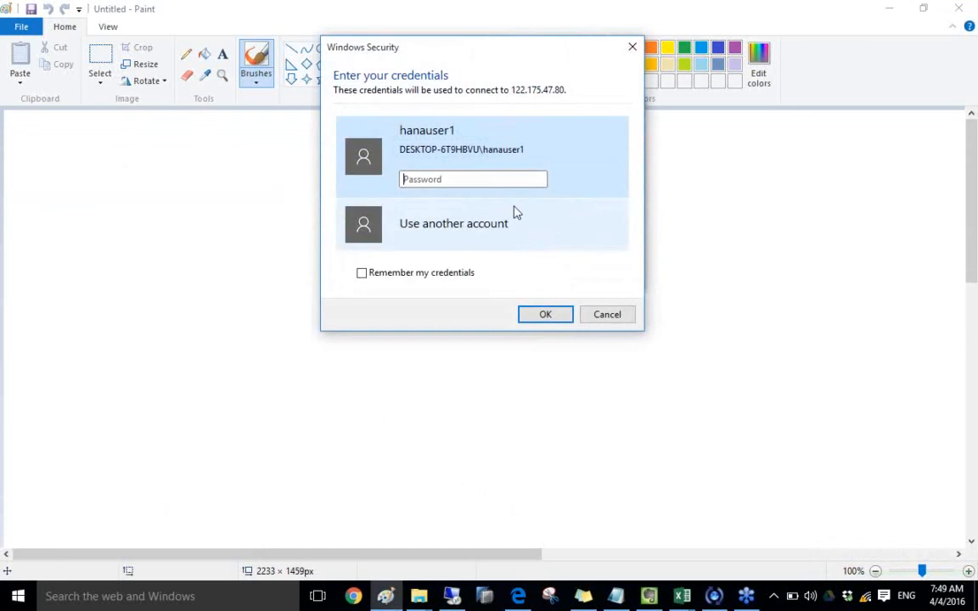
Sign in to the remote computer with the preset account by entering the account password
click(463, 244)
click(426, 149)
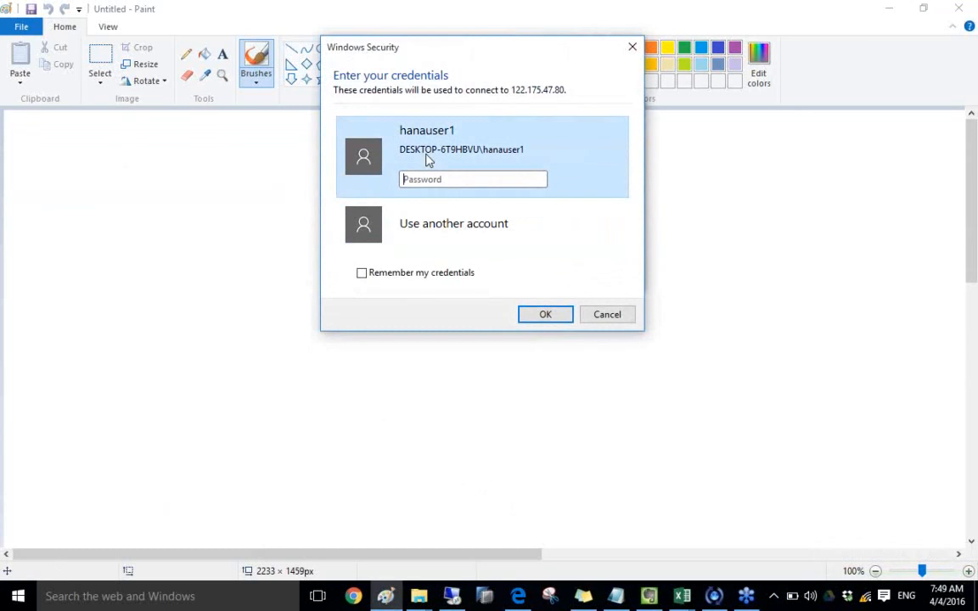
text(a•••••••••)
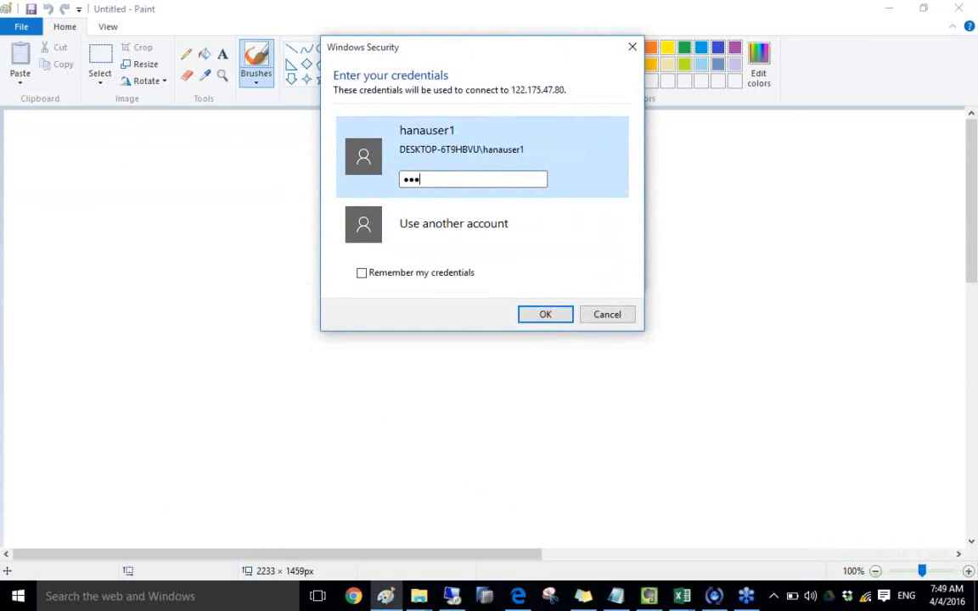
key(Return)
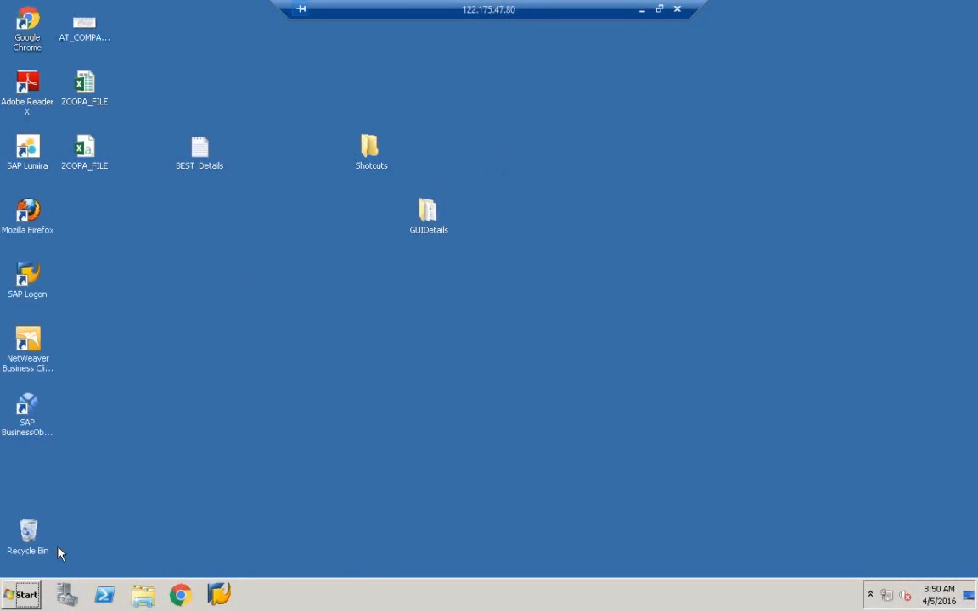
Refresh the remote desktop and launch Data Services Workbench from the SAP Data Services 4.2 program group
right_click(146, 458)
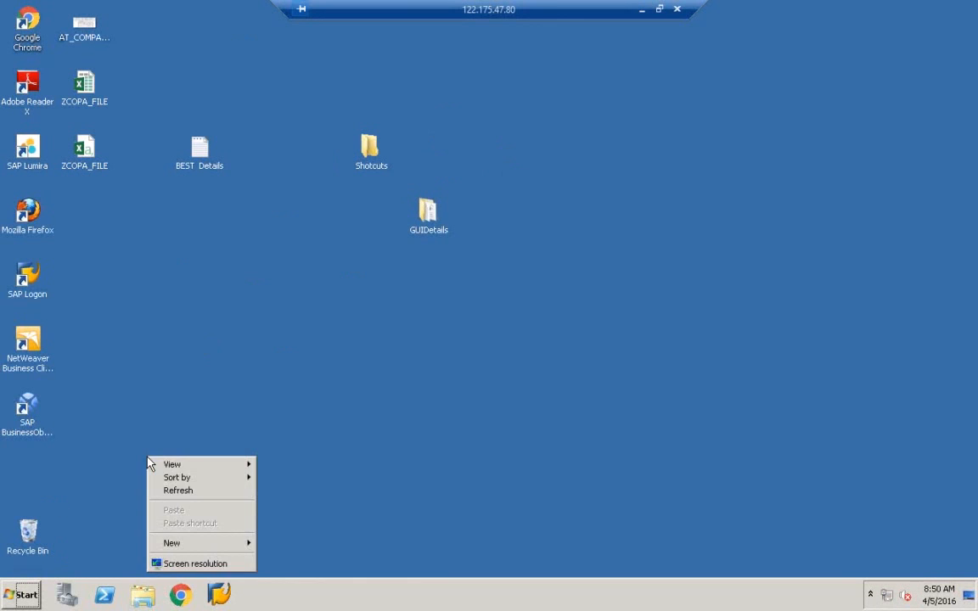
click(184, 493)
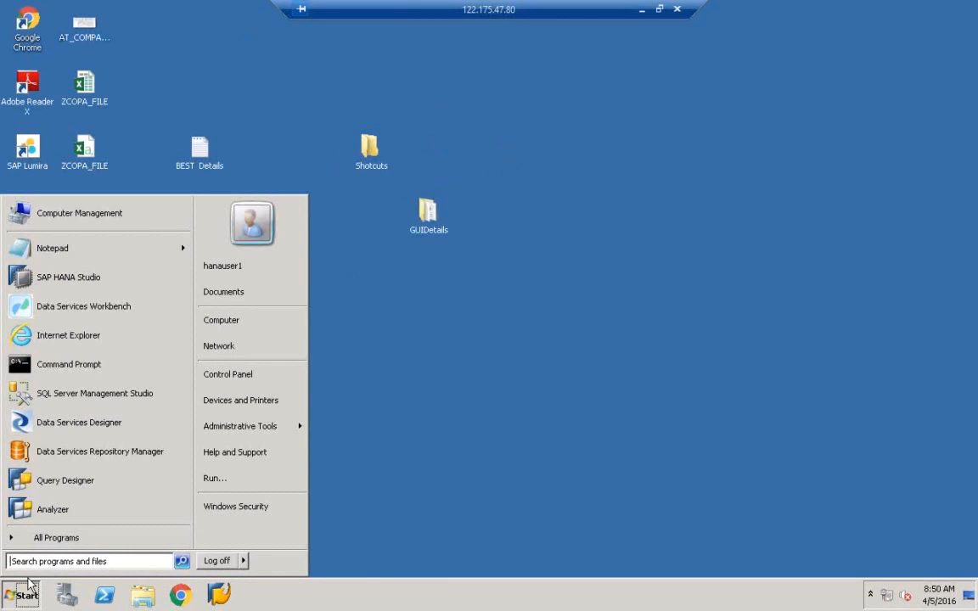
click(53, 541)
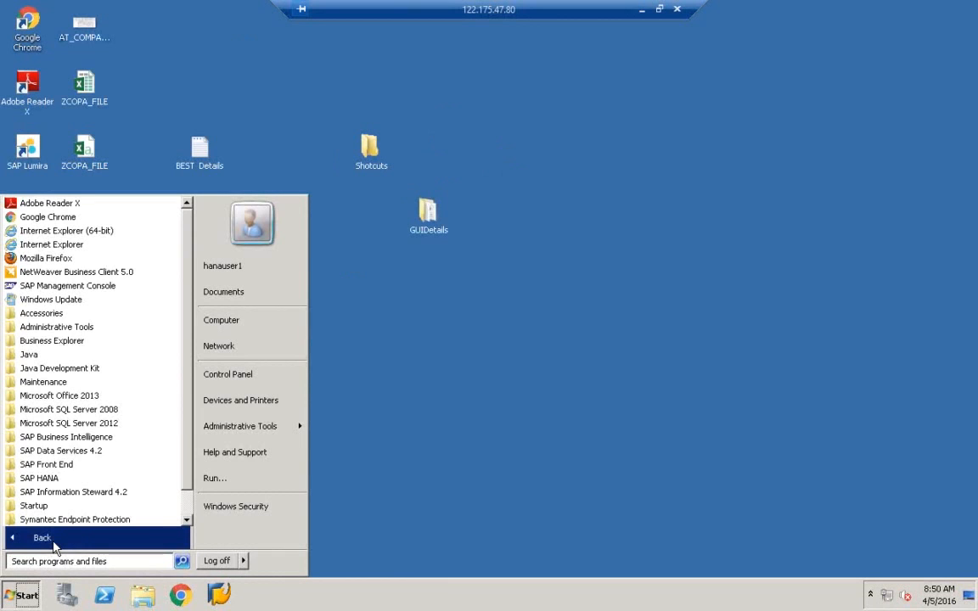
click(73, 458)
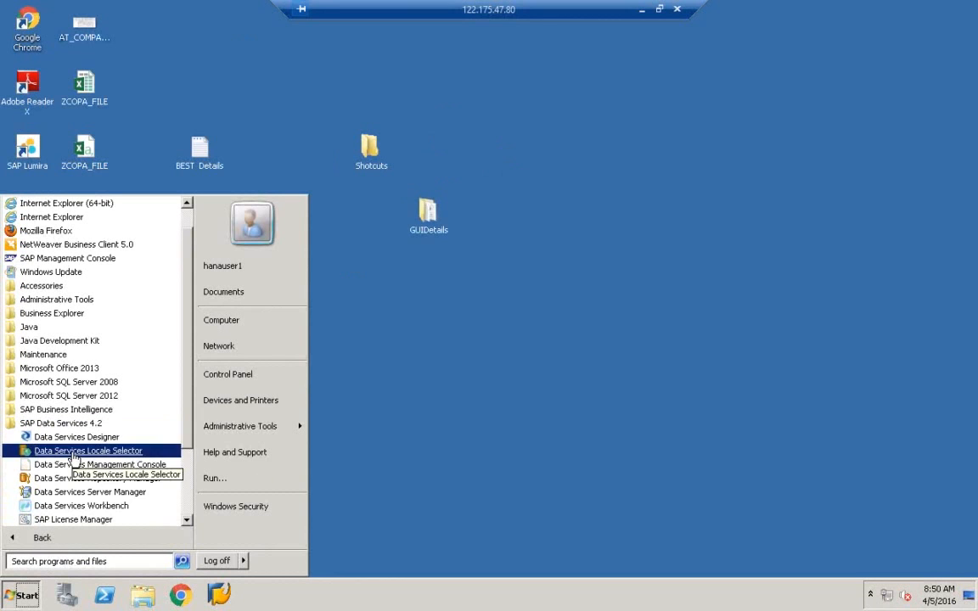
click(187, 524)
scroll(178, 509, down, 2)
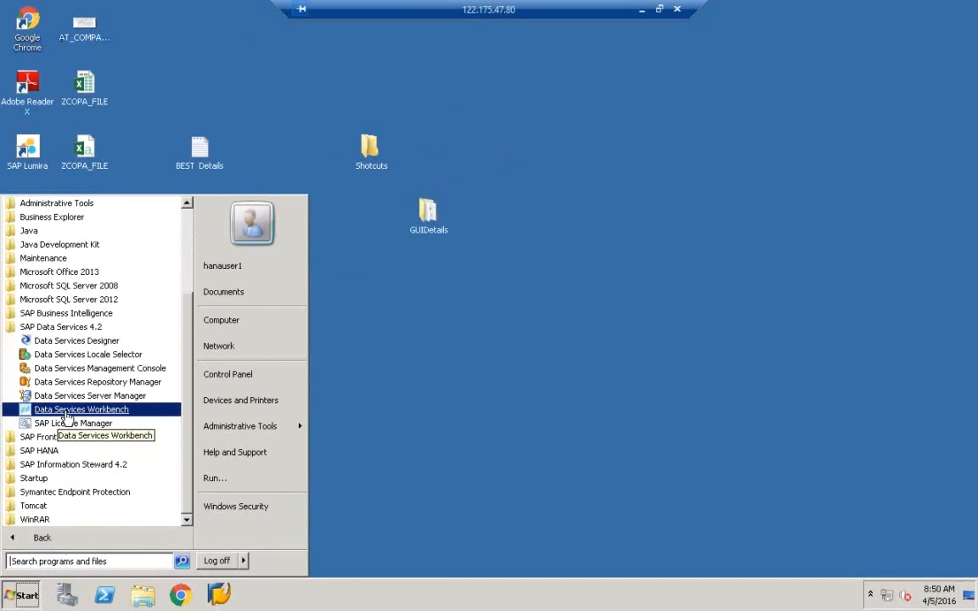
click(66, 411)
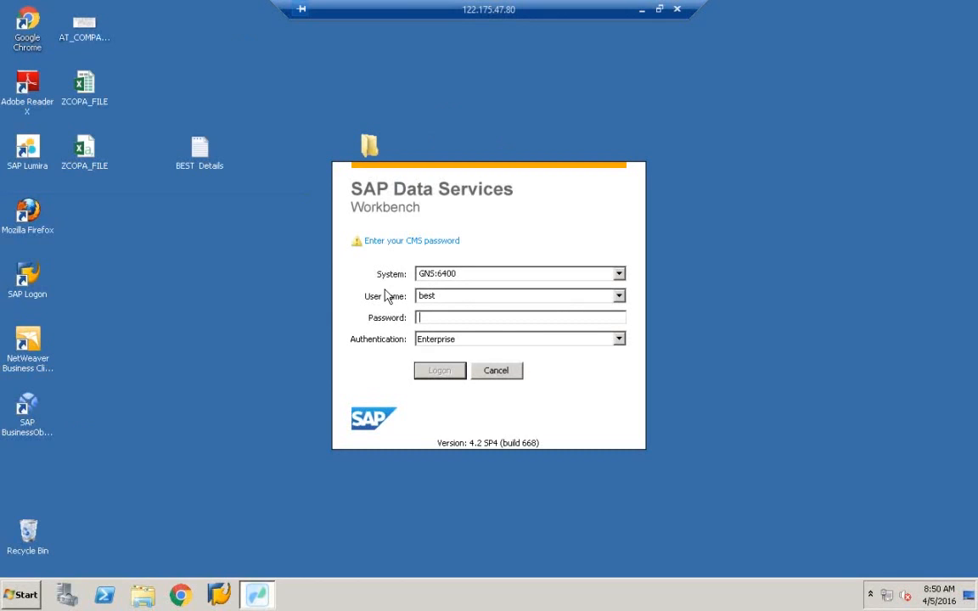
Log on to Data Services Workbench on system GNS:6400 with the prefilled user name by entering the CMS password
double_click(442, 296)
click(441, 296)
click(432, 318)
text(**********)
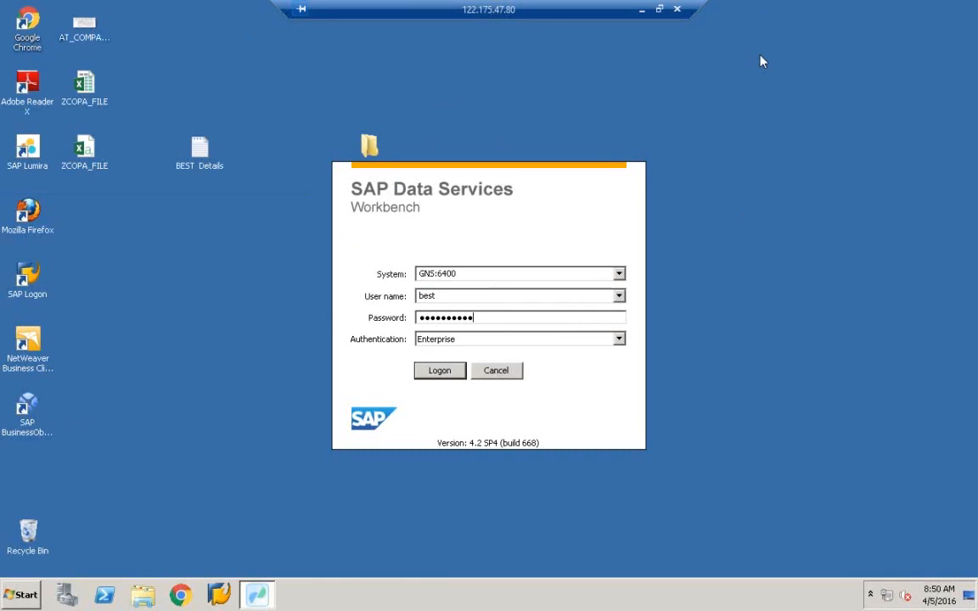
click(439, 373)
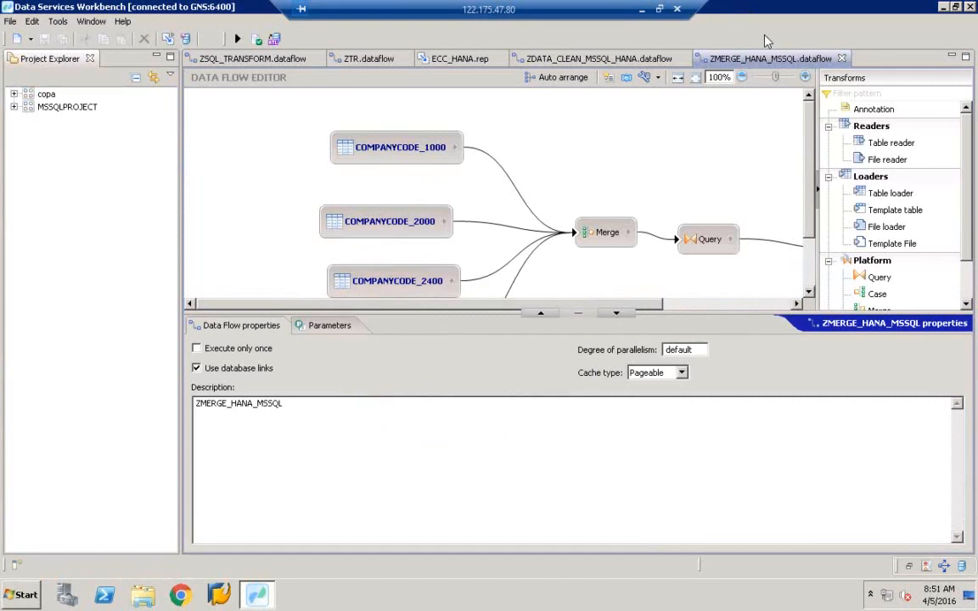
Close all open editors in the workbench
right_click(278, 62)
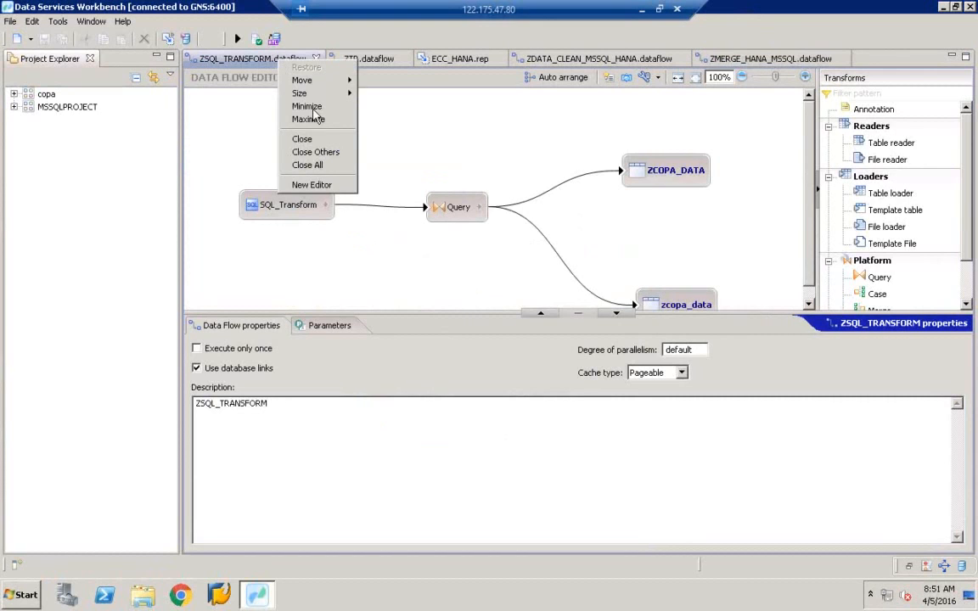
click(307, 164)
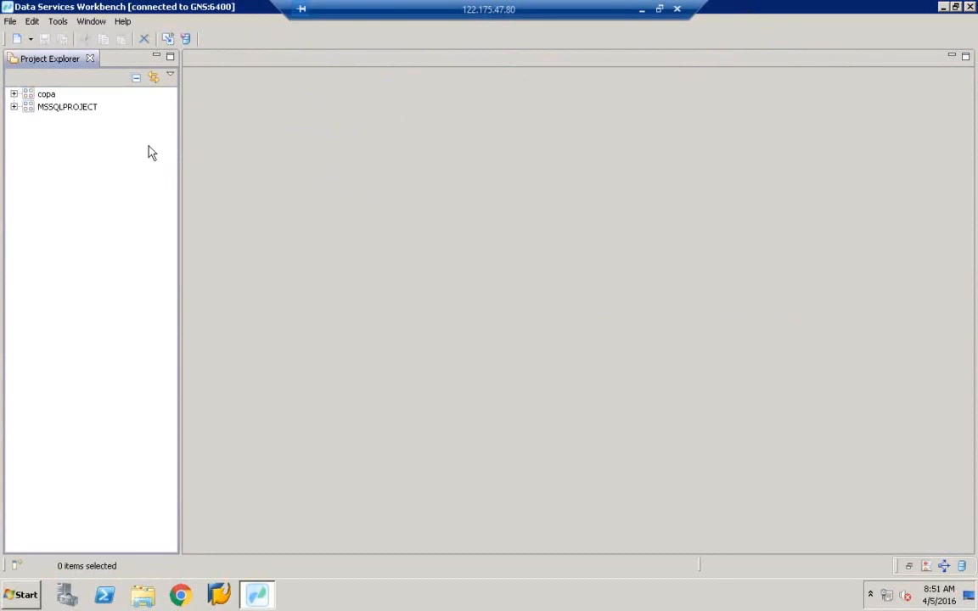
View the workbench's Welcome page with its New, Open and Help sections and close it again
click(124, 23)
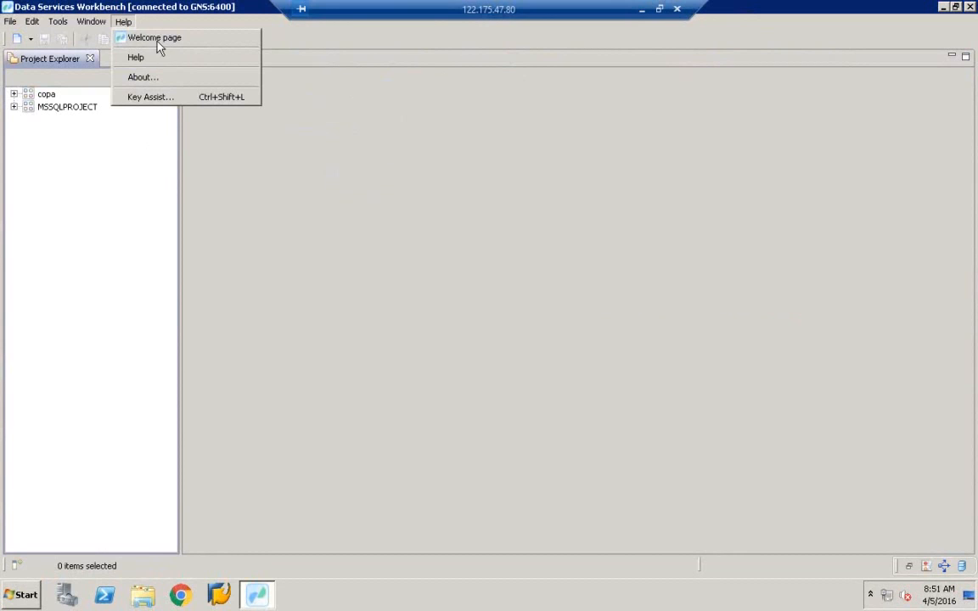
click(155, 38)
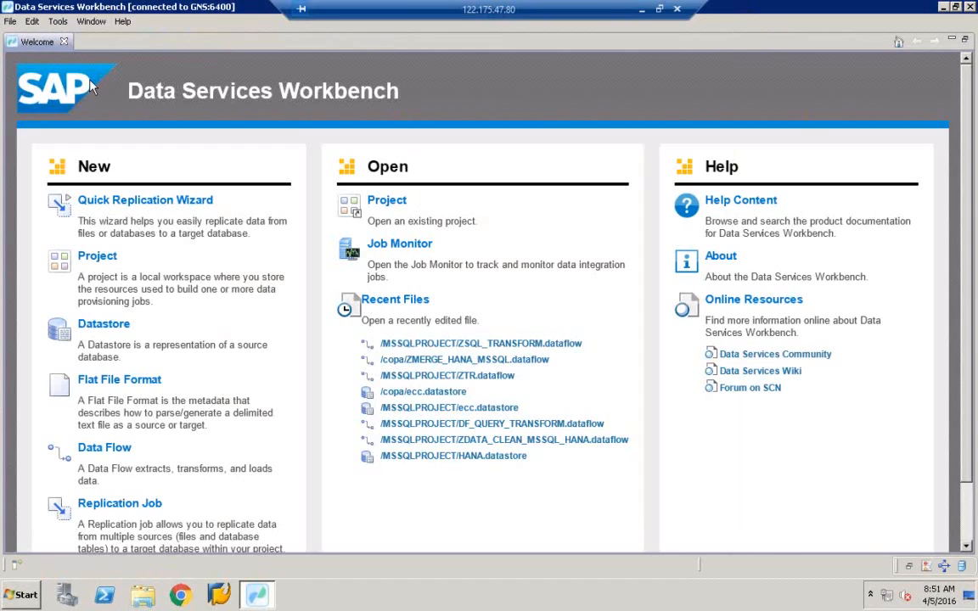
click(63, 40)
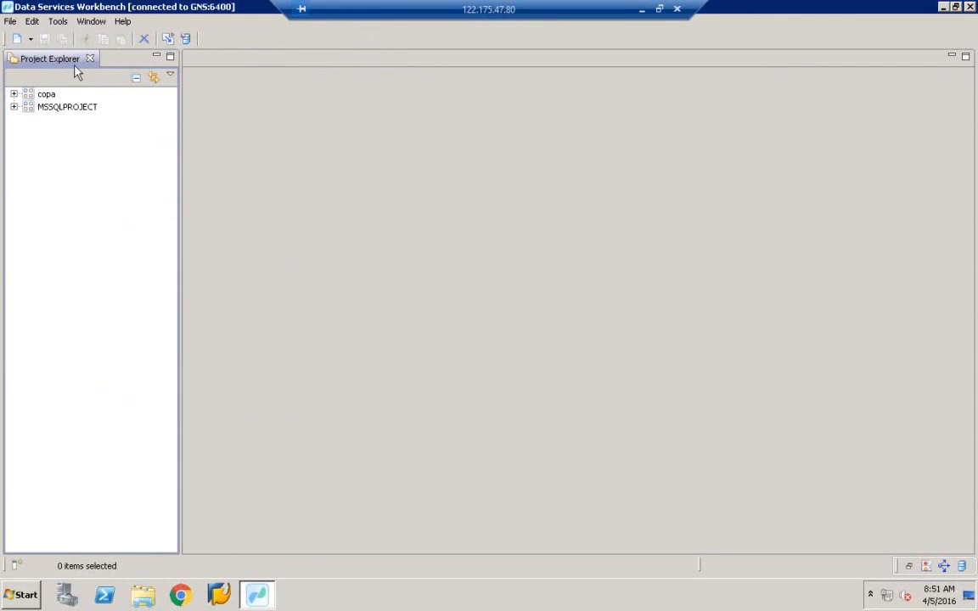
Create a new project named SAPCOPAPROJECT in the default location, using the Data Services repository BEST
click(10, 22)
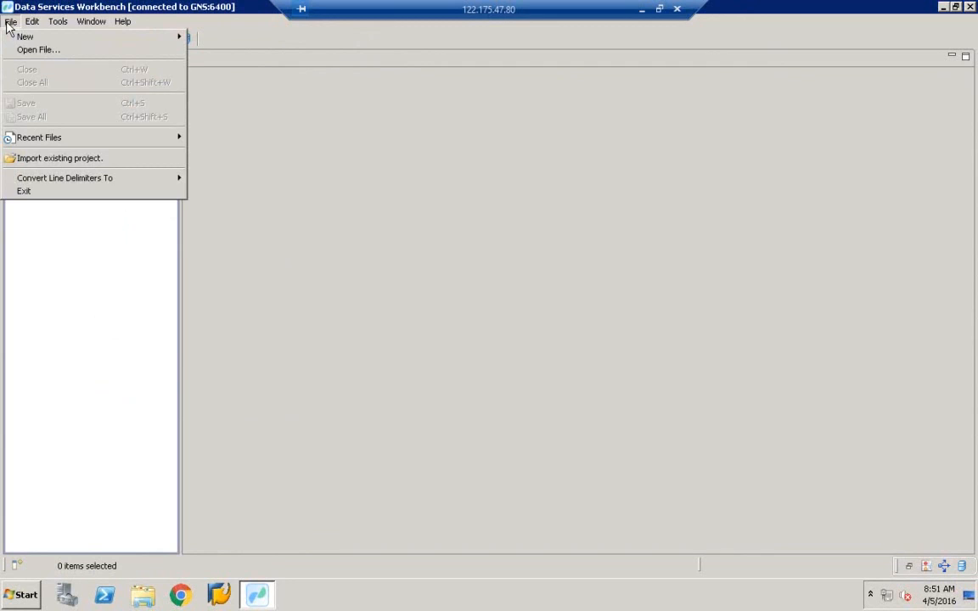
mouse_move(31, 40)
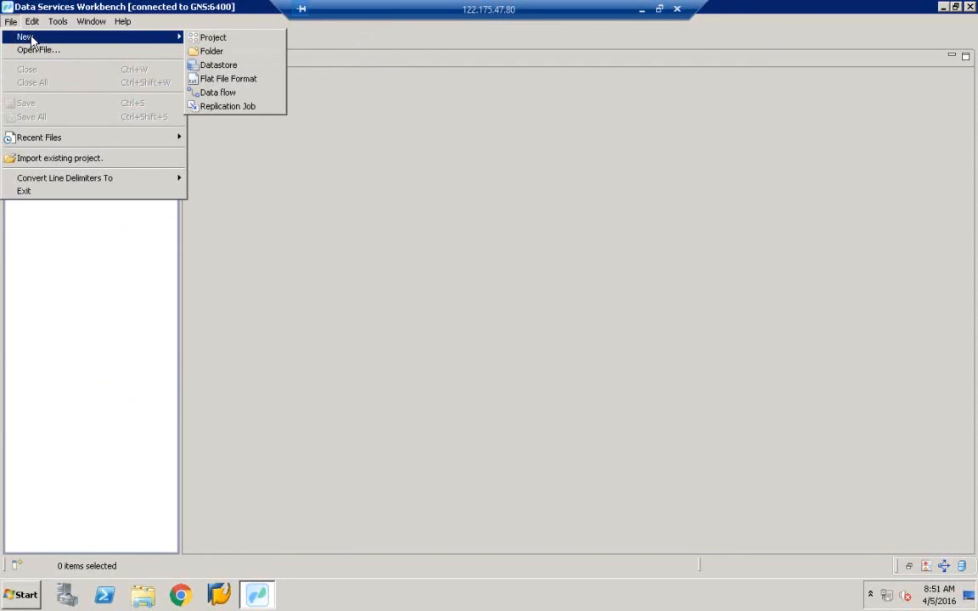
click(218, 40)
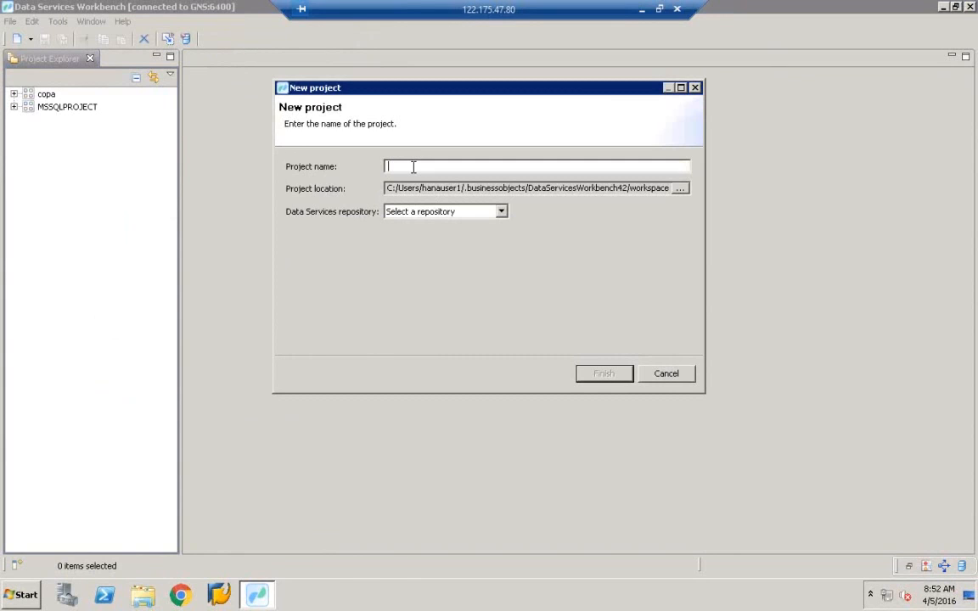
text(SAPCOPAPROJECT)
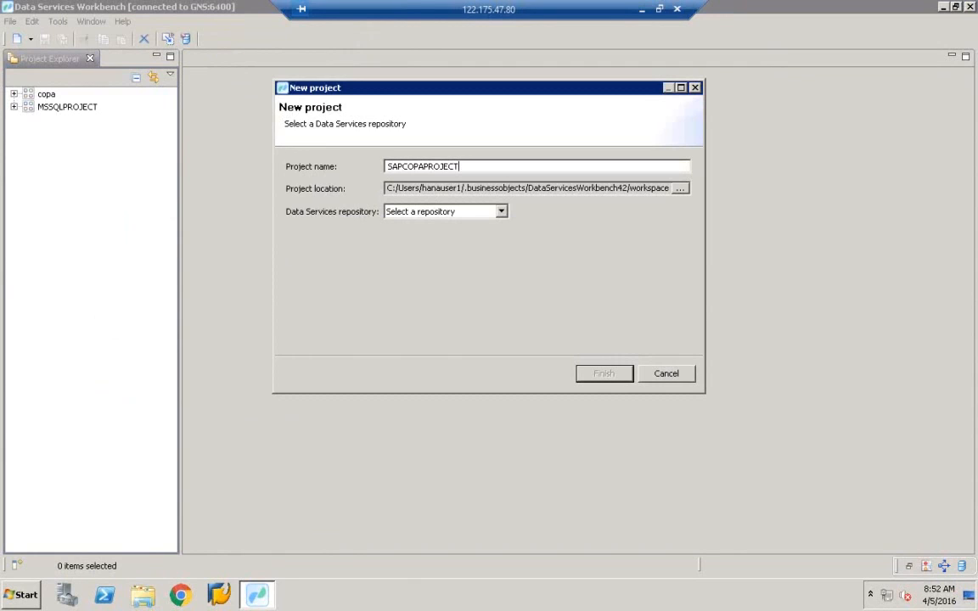
click(392, 217)
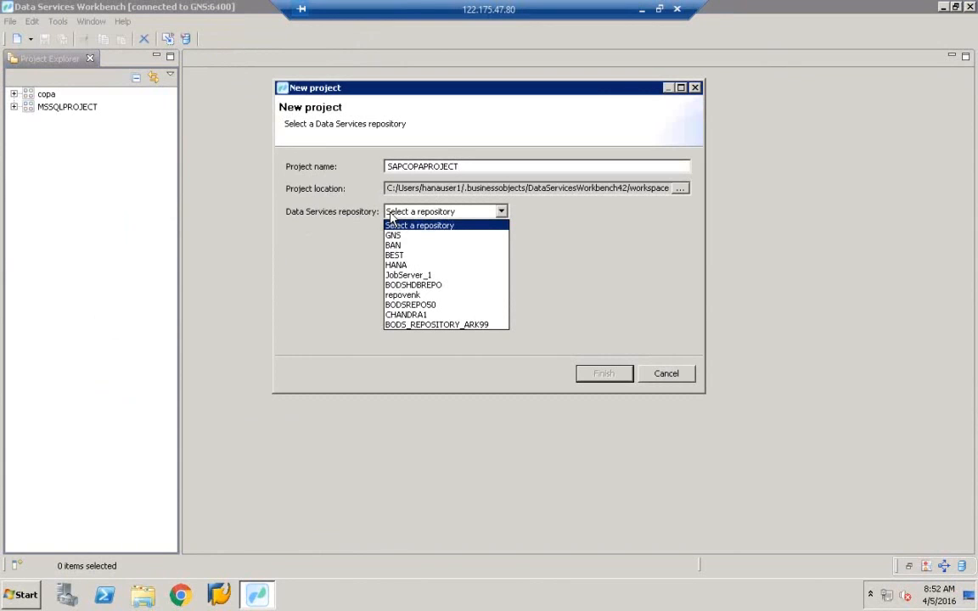
click(400, 254)
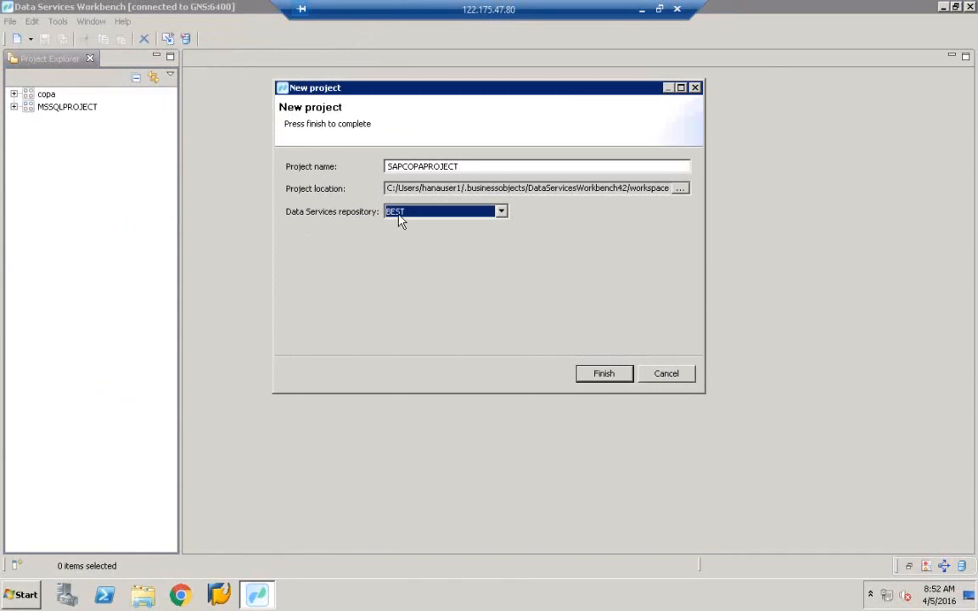
click(605, 374)
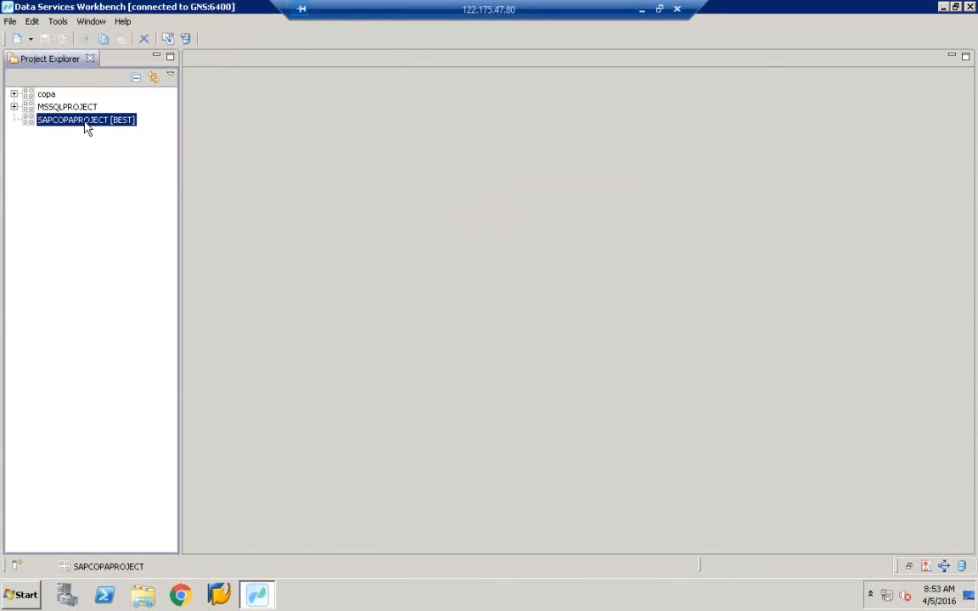
right_click(86, 127)
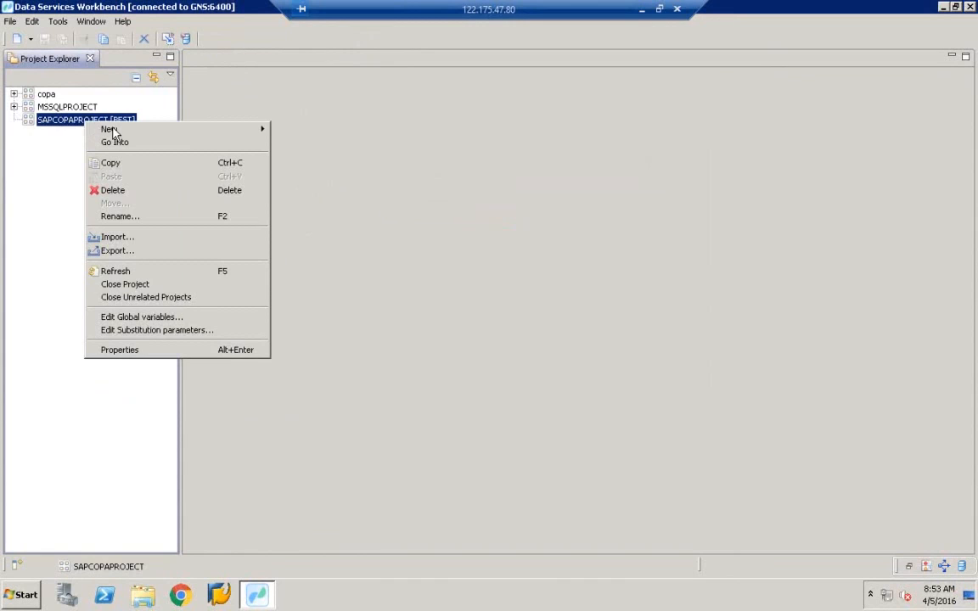
mouse_move(109, 129)
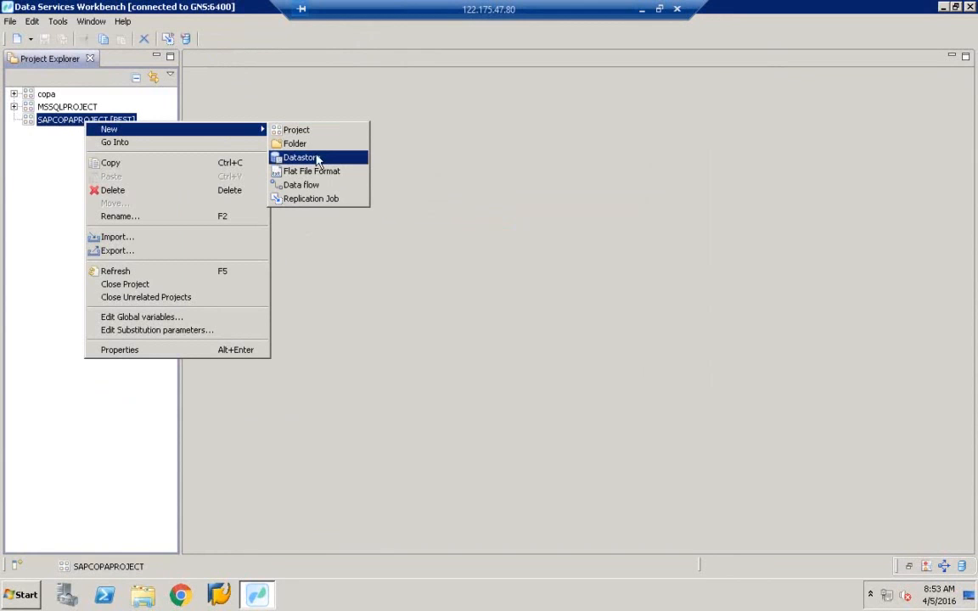
Launch Paint (MSPAINT) on the remote machine
click(21, 594)
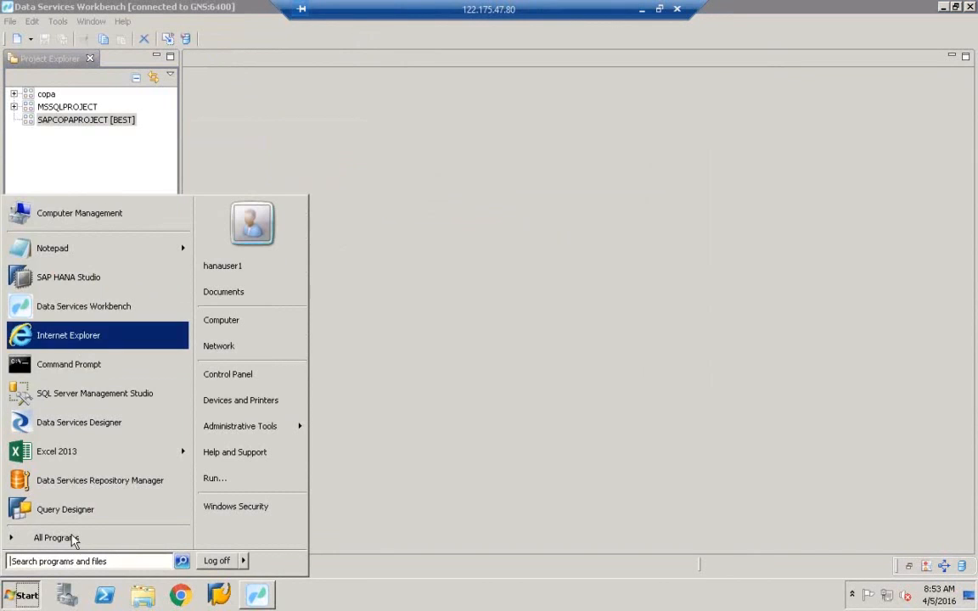
text(MSPAINT)
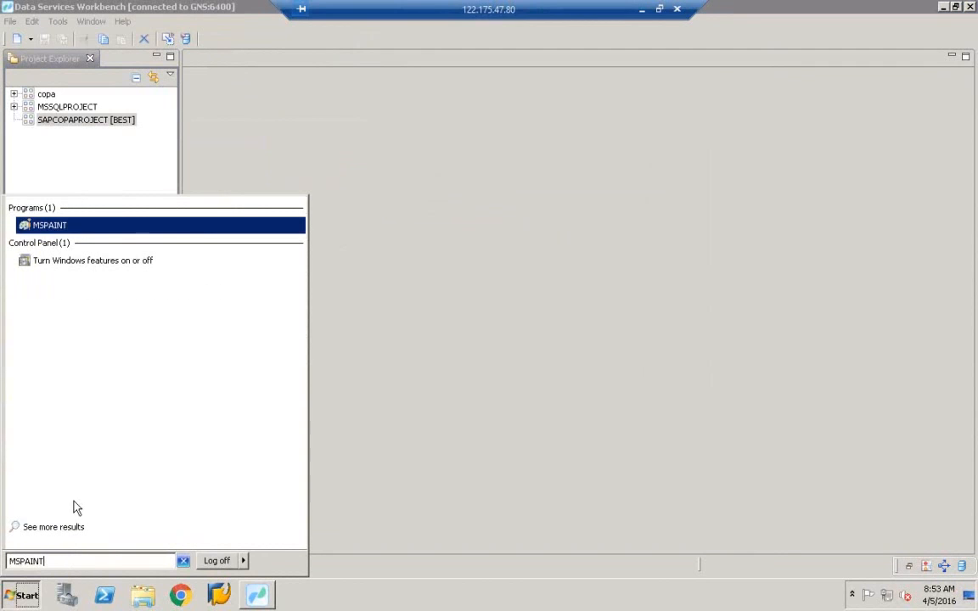
click(49, 226)
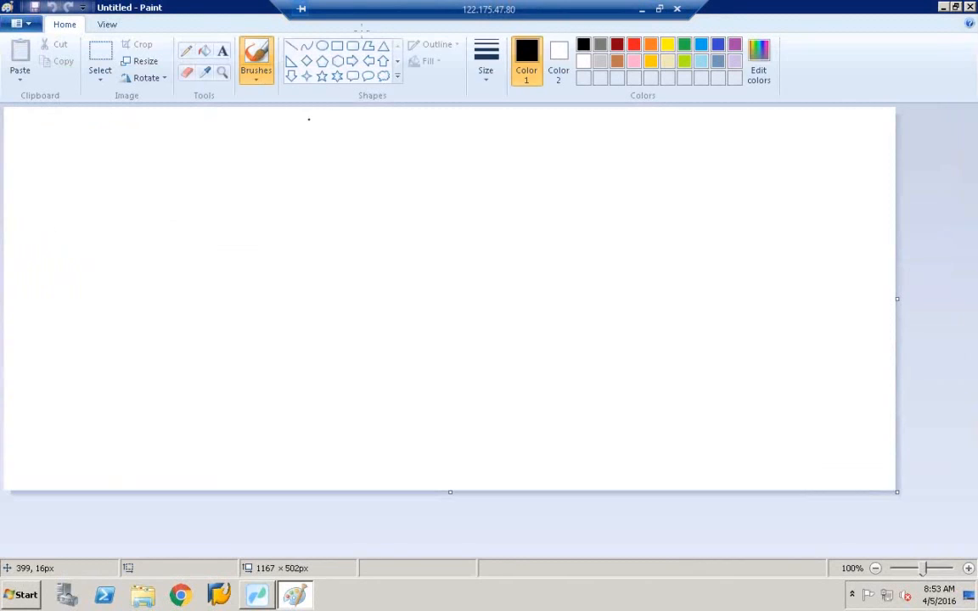
Draw a black-outlined rectangle of about 198 × 204 px slightly left of the canvas centre
click(337, 45)
drag(278, 207, 429, 363)
right_click(430, 363)
click(461, 322)
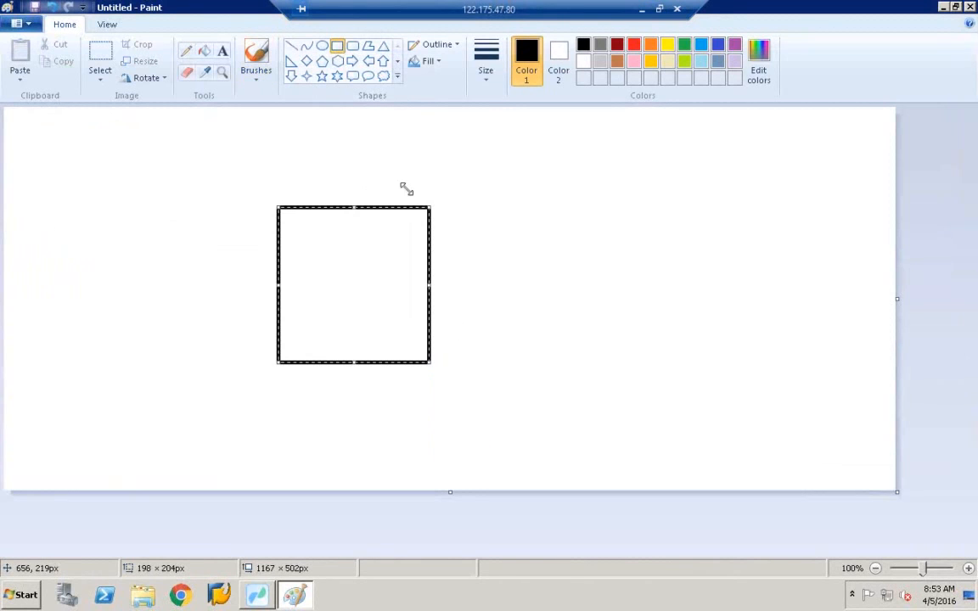
Add the text label "BODS" just below the rectangle
click(222, 51)
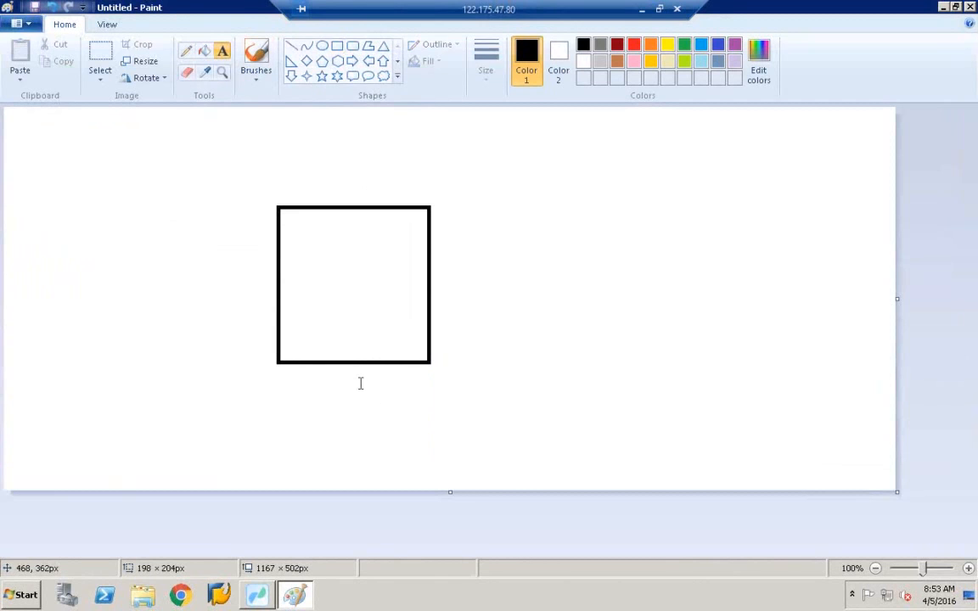
click(360, 383)
text(BODS)
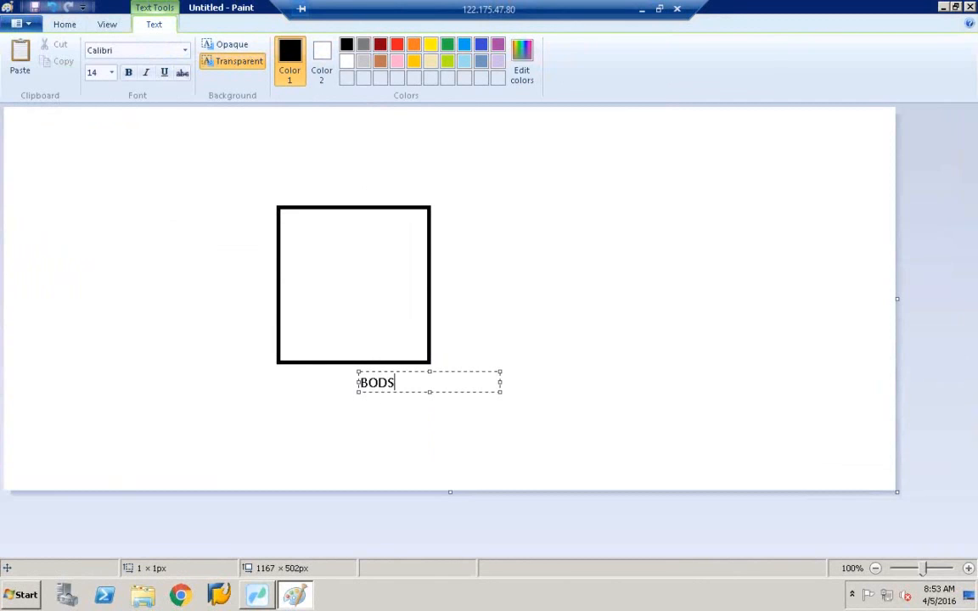
click(469, 247)
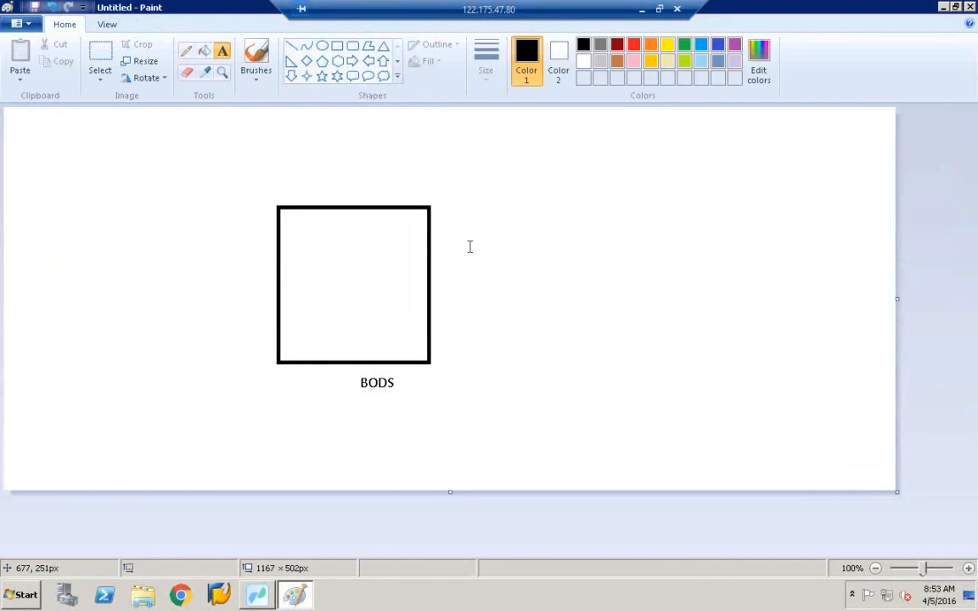
Draw a rectangle of about 199 × 122 px to the left of the BODS rectangle and label it "ECC" above
click(337, 48)
drag(48, 224, 202, 319)
click(222, 50)
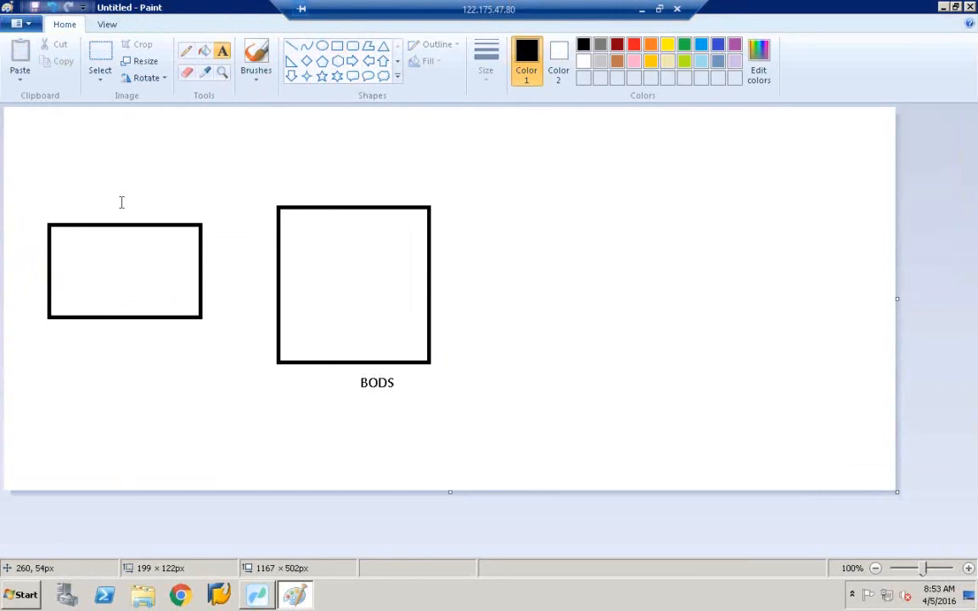
click(76, 204)
text(CC)
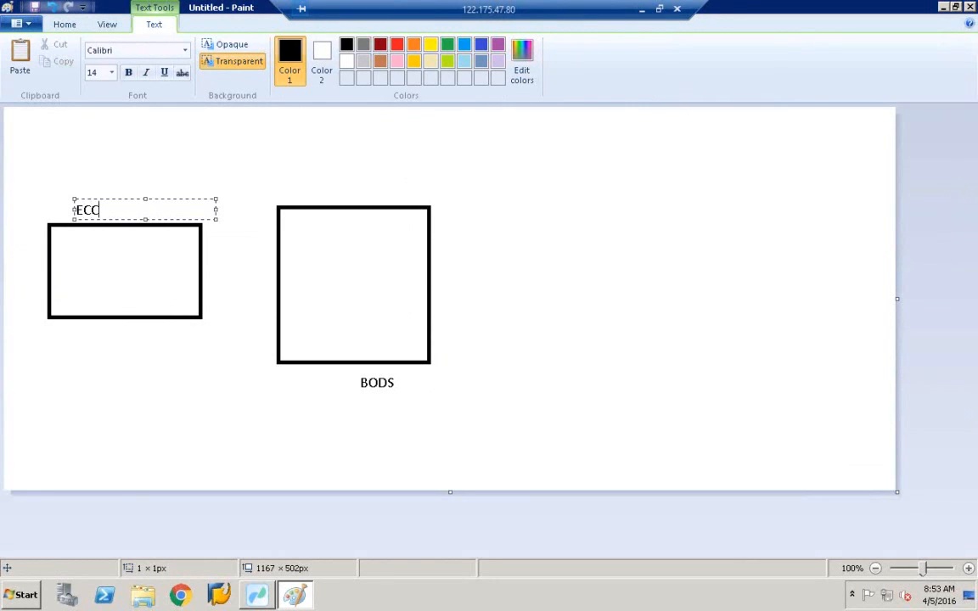
click(318, 126)
Draw a rectangle of about 241 × 111 px to the right of the BODS rectangle and label it "HANA" above
click(337, 46)
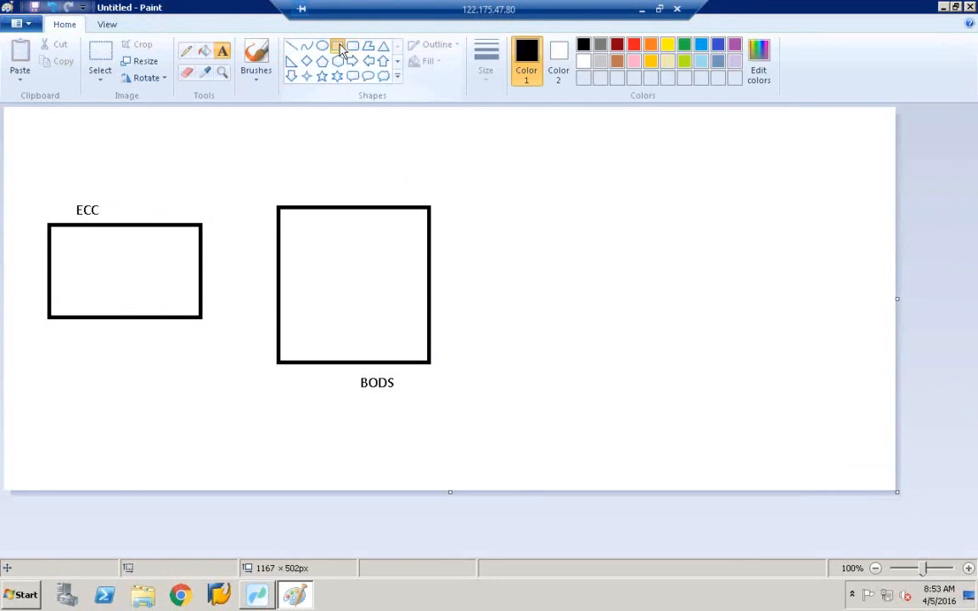
mouse_move(523, 211)
mouse_down()
mouse_move(642, 255)
mouse_move(709, 297)
mouse_up()
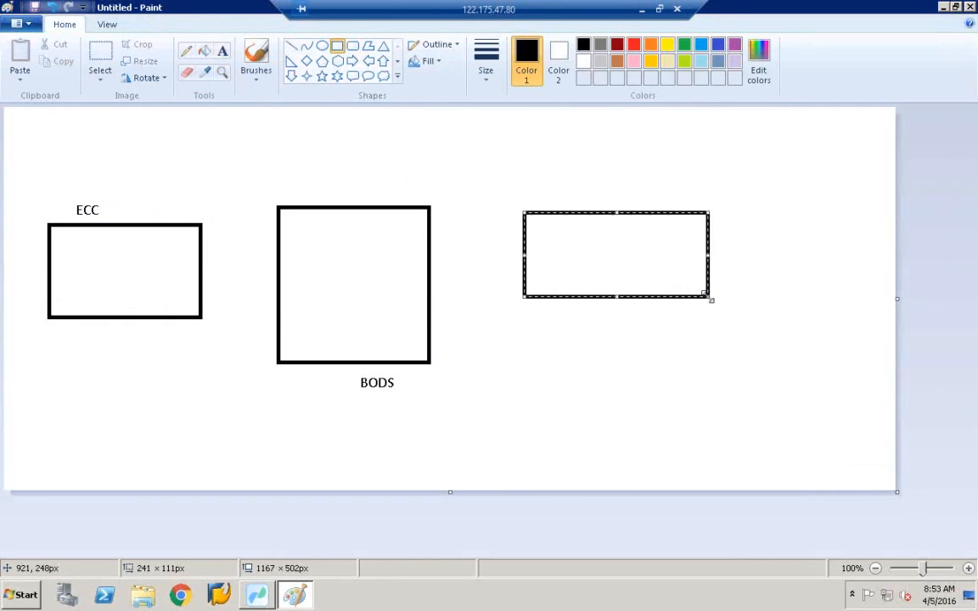
click(221, 50)
click(633, 189)
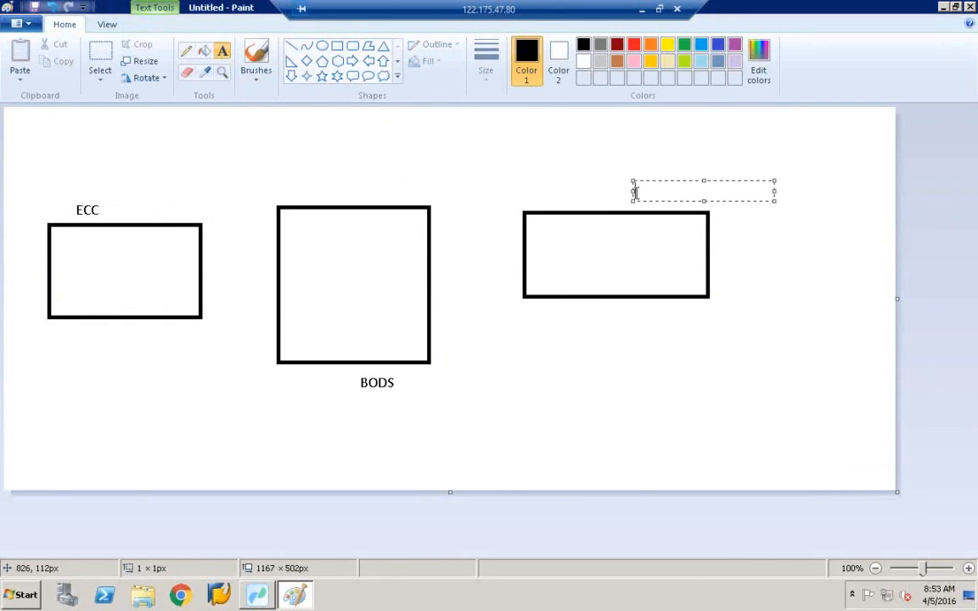
text(HANA)
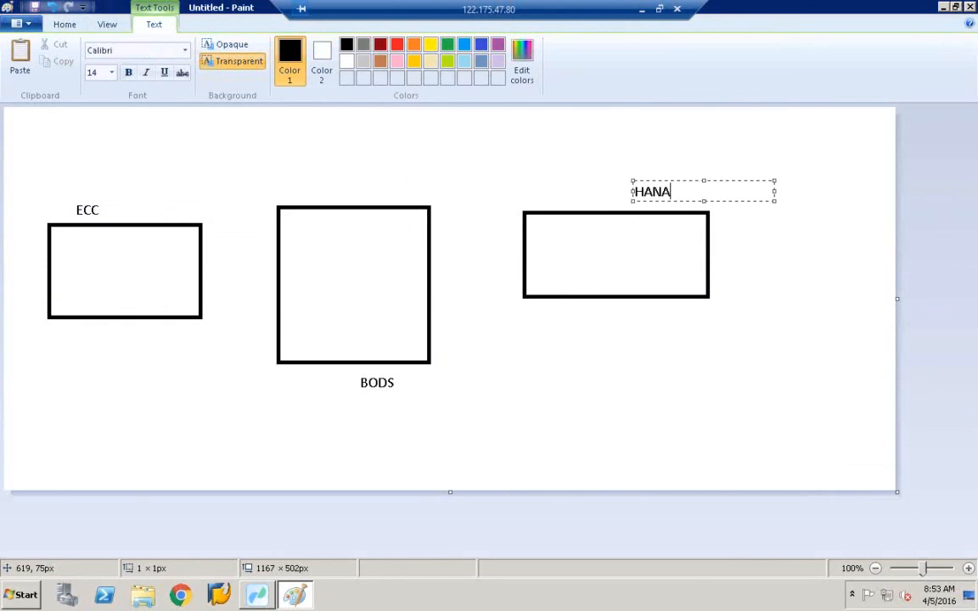
click(462, 157)
Add the text "PROJECT" near the top inside the BODS rectangle and frame it with a small rectangle
click(295, 242)
text(P)
key(BackSpace)
text(PROJECT)
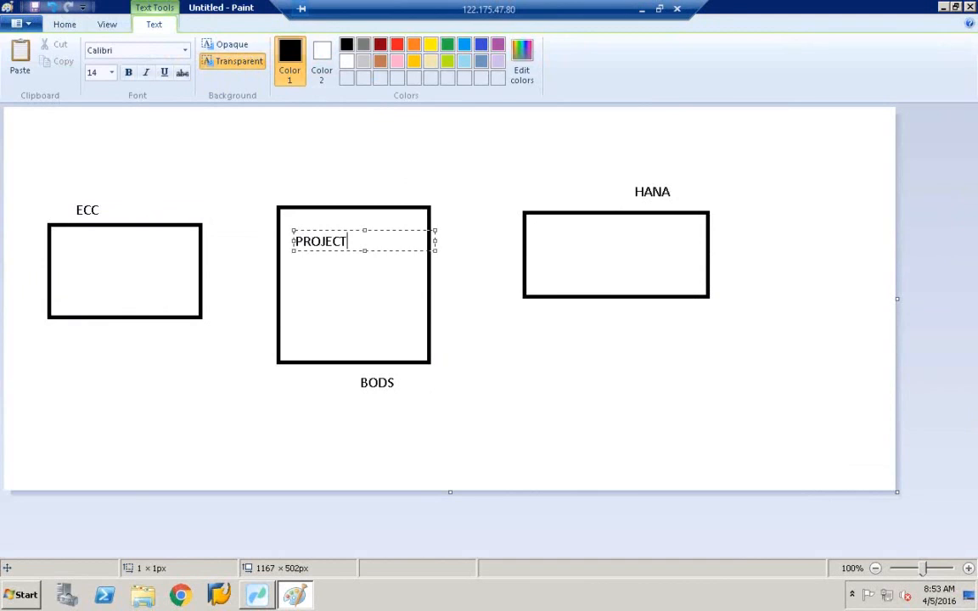
click(432, 161)
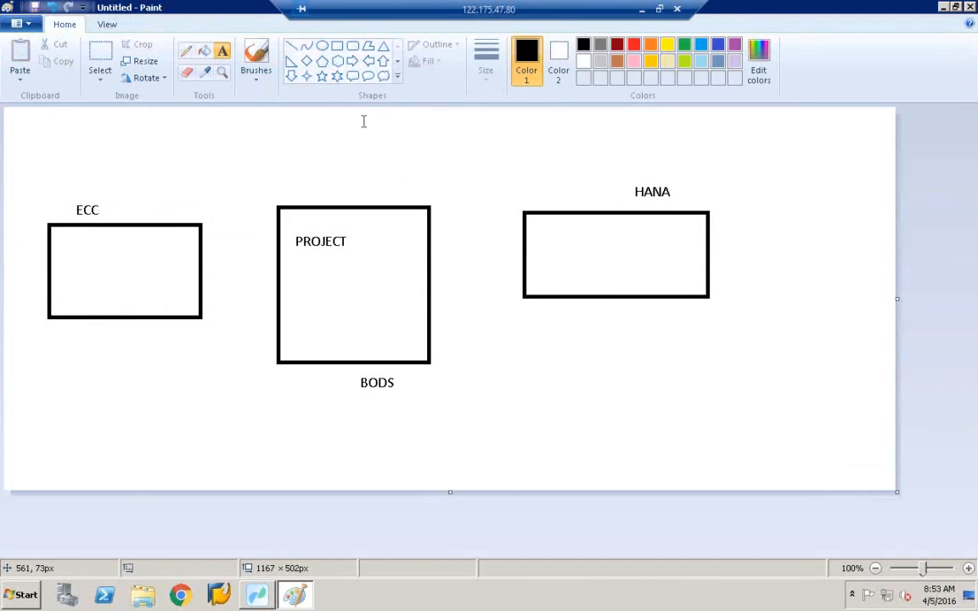
click(337, 45)
drag(286, 225, 381, 256)
click(434, 251)
Add an ellipse of about 73 × 51 px labelled "DS" below PROJECT and link it to the ECC rectangle with a freehand line
click(187, 51)
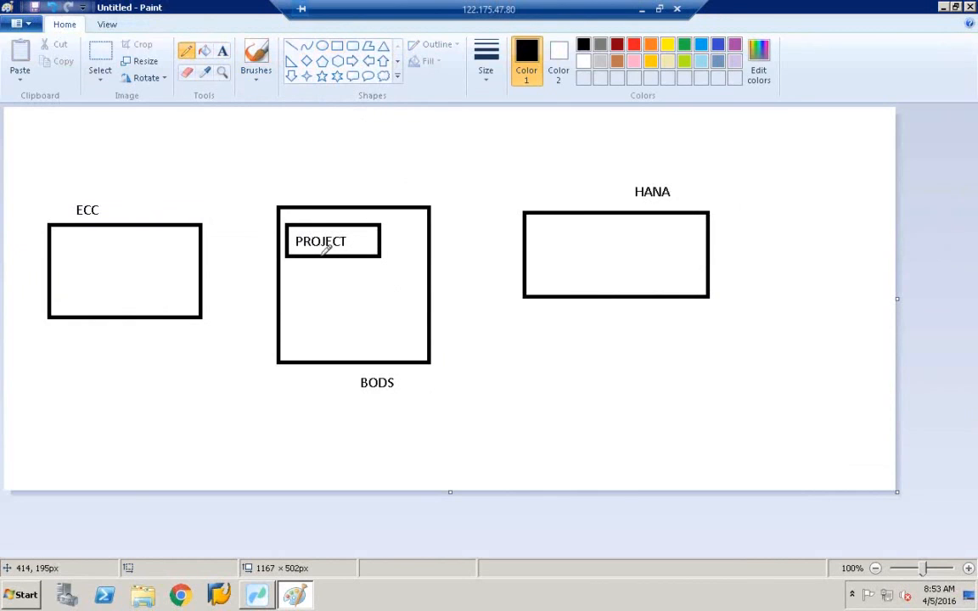
click(322, 45)
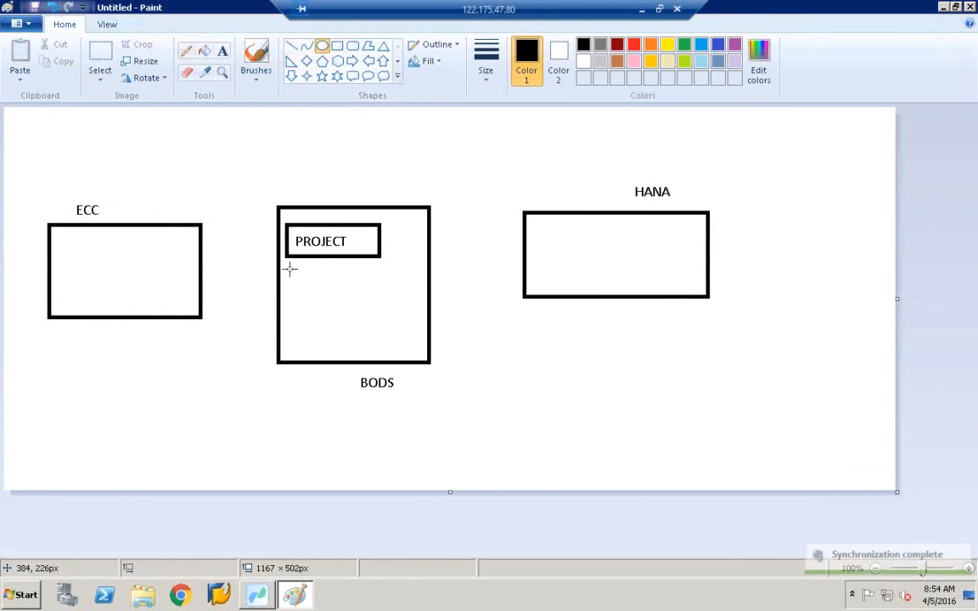
drag(288, 271, 345, 312)
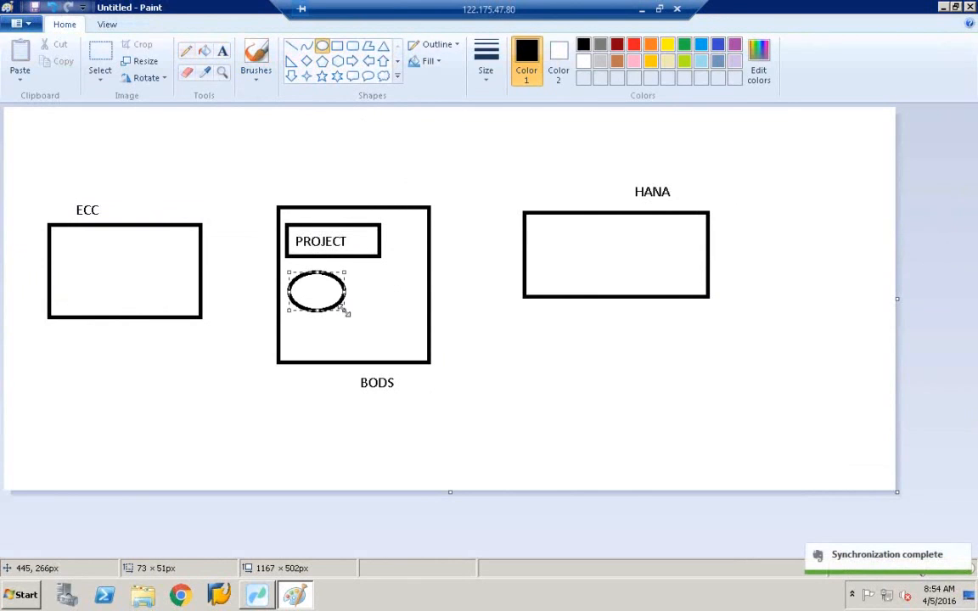
click(222, 51)
click(309, 291)
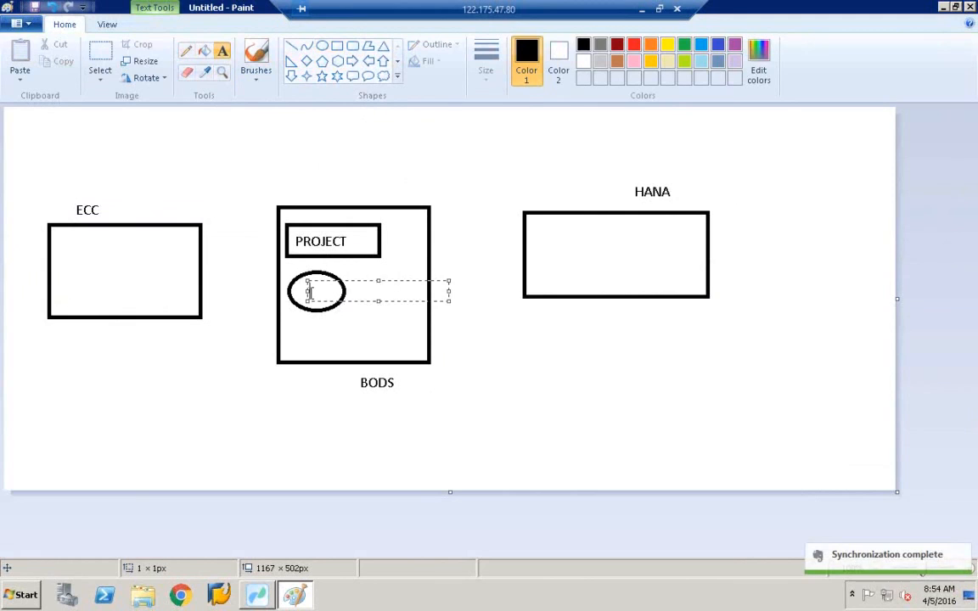
text(DS)
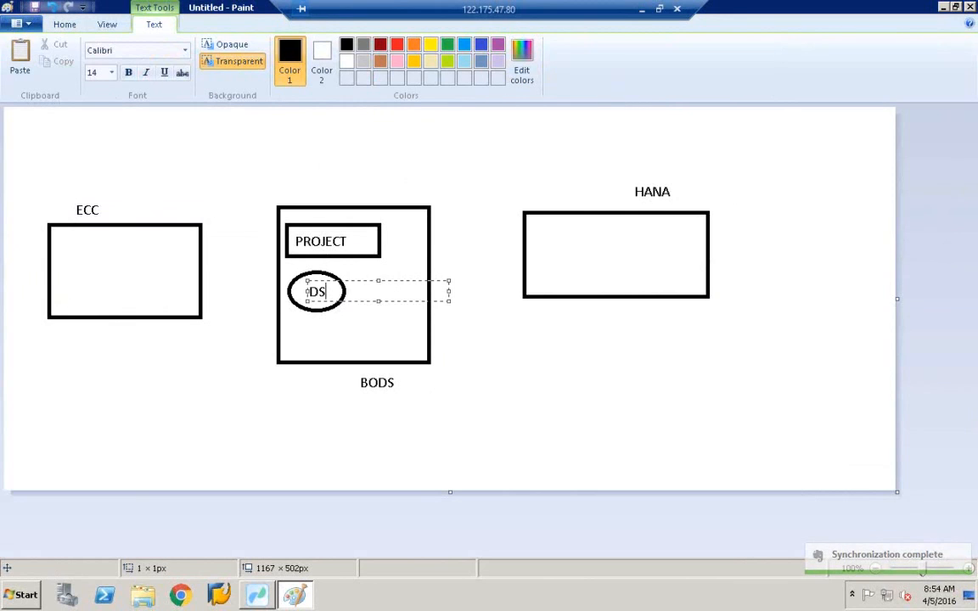
click(450, 187)
click(186, 50)
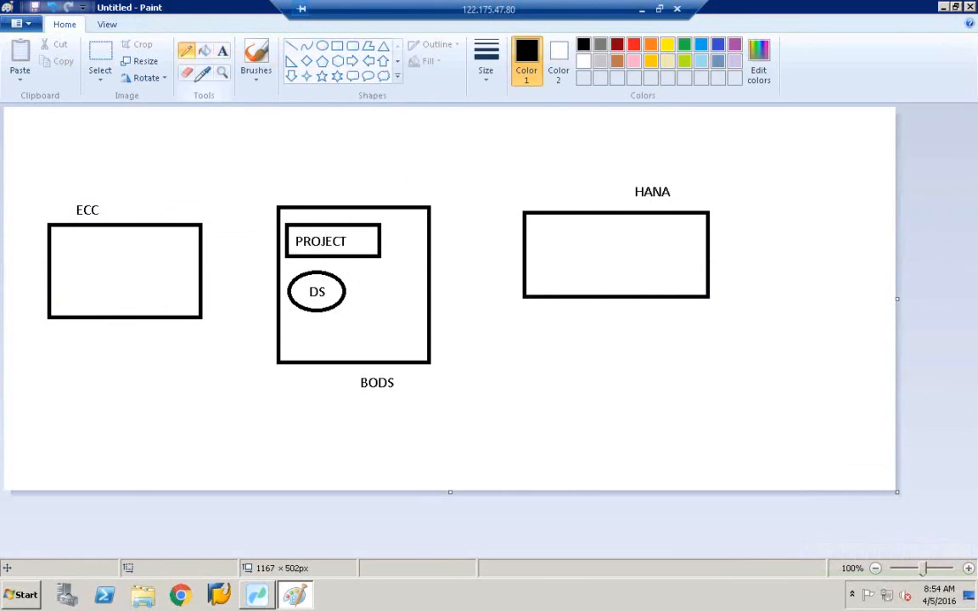
drag(288, 290, 173, 273)
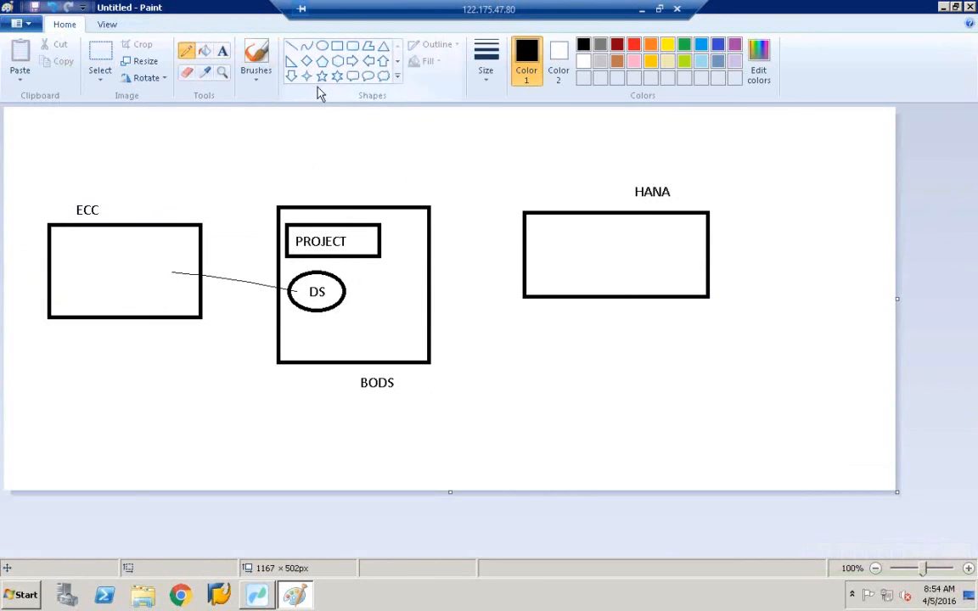
Add a second "DS" ellipse of about 62 × 43 px beside the first and draw a freehand line from it towards the HANA rectangle
click(321, 45)
click(371, 274)
drag(371, 274, 418, 309)
click(221, 51)
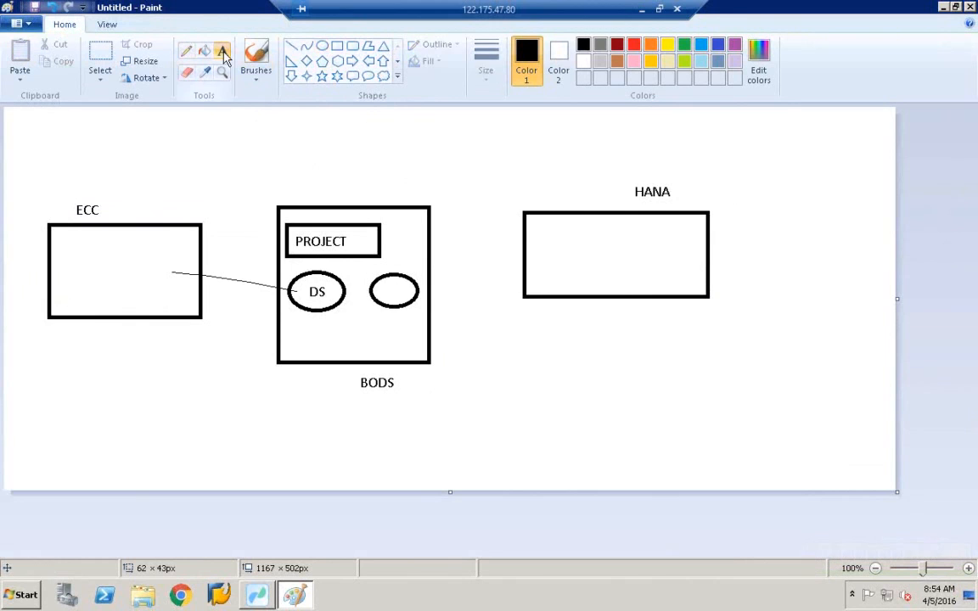
click(386, 282)
text(DS)
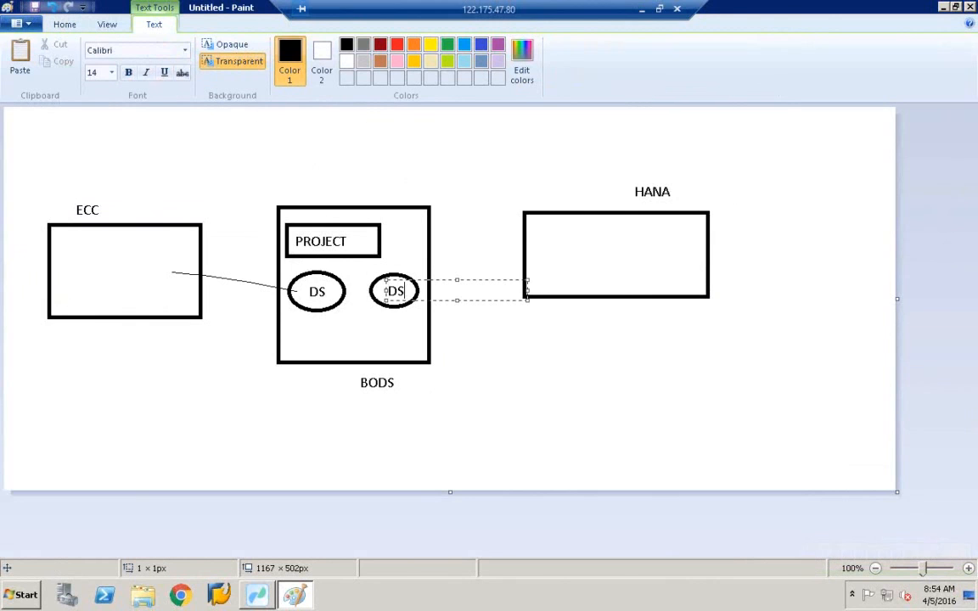
click(272, 146)
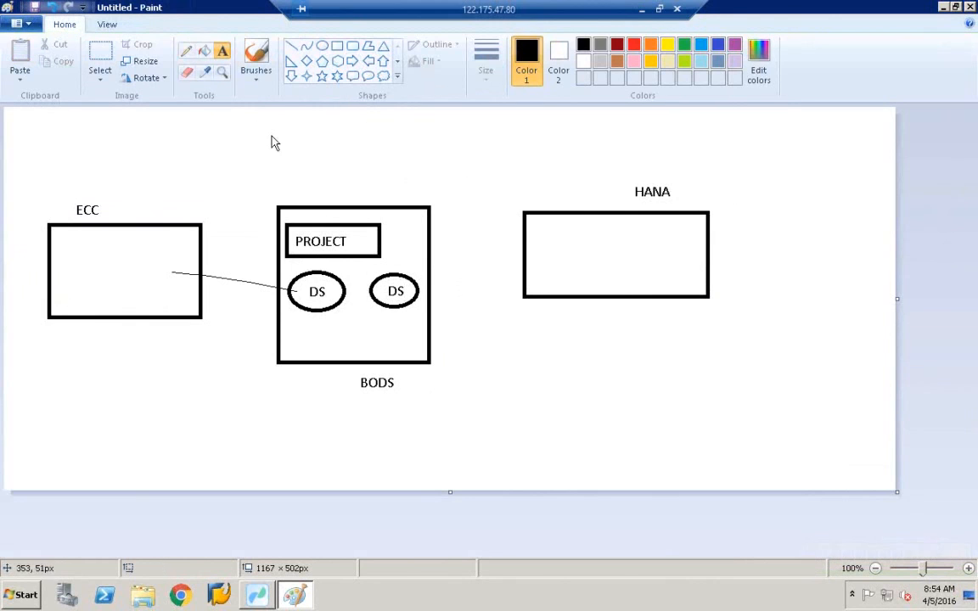
click(186, 50)
drag(408, 273, 522, 256)
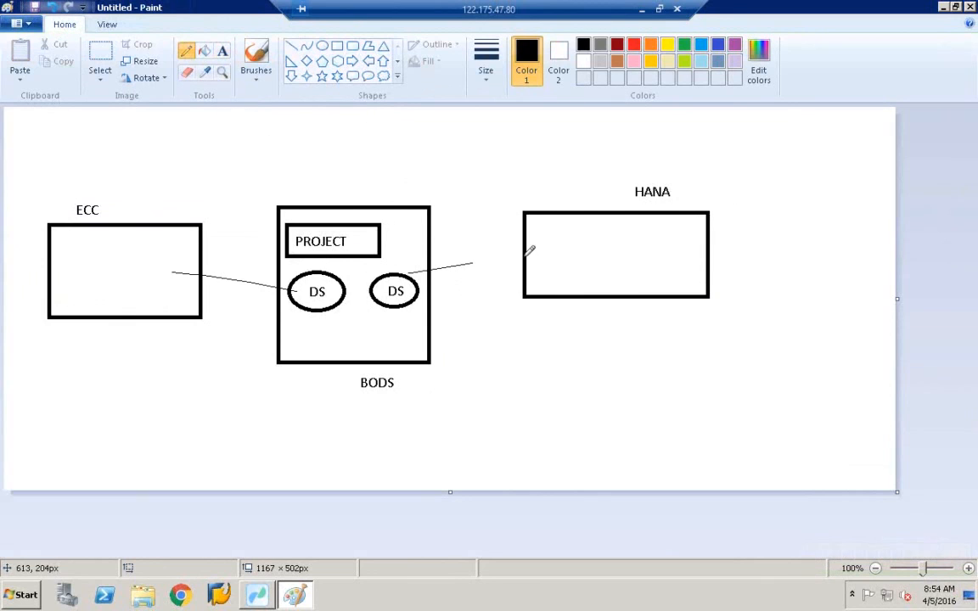
mouse_move(338, 256)
mouse_down()
mouse_move(335, 273)
mouse_move(393, 273)
mouse_up()
Switch to Data Services Workbench and start a new datastore named ECC in SAPCOPAPROJECT with the datastore type SAP Applications
click(259, 594)
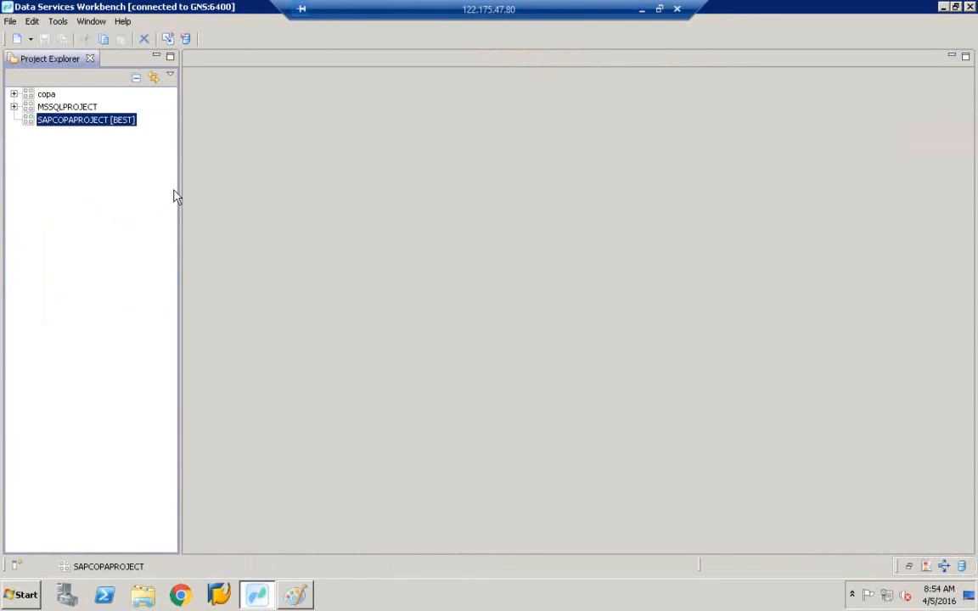
right_click(59, 127)
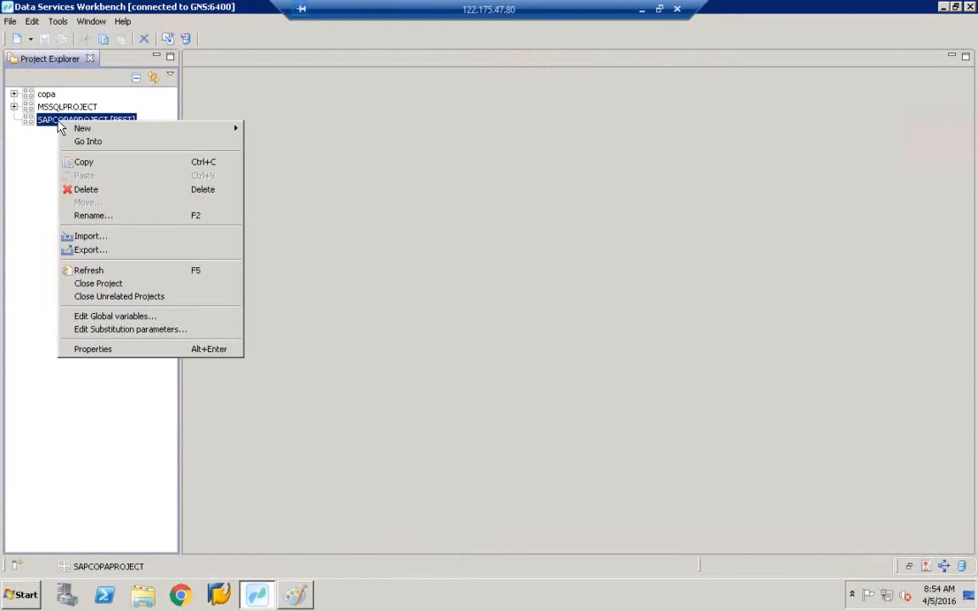
mouse_move(85, 128)
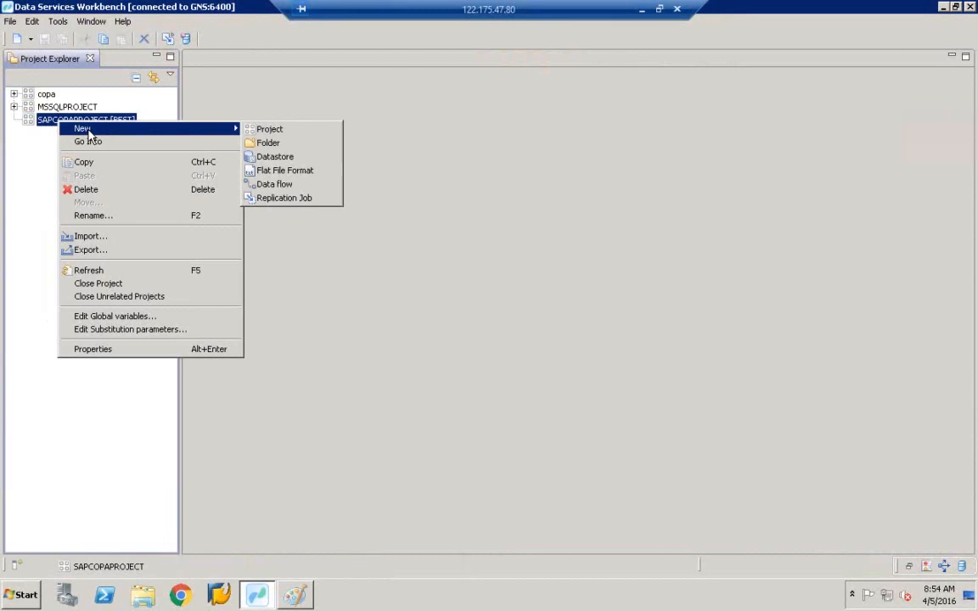
click(276, 158)
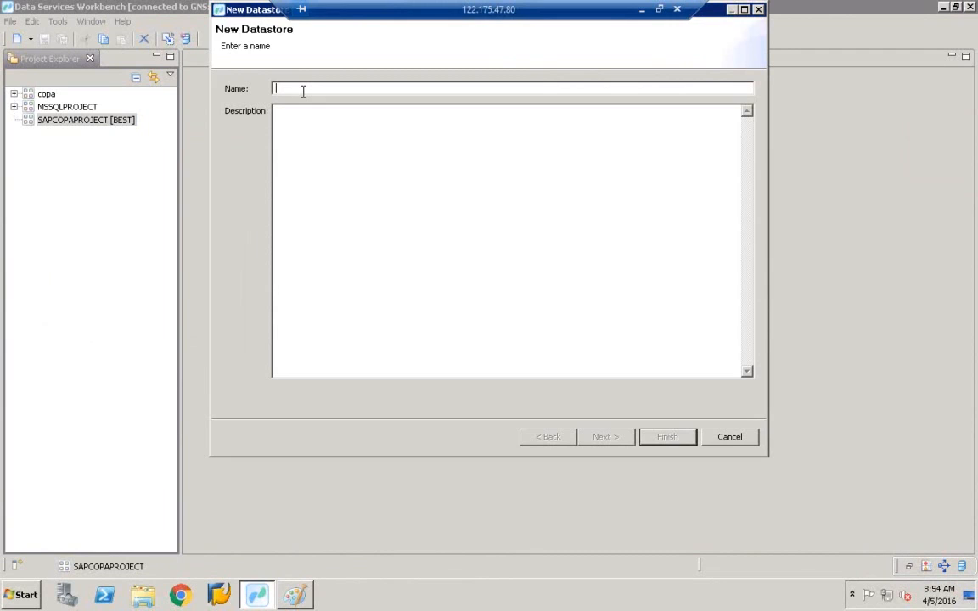
text(ECC)
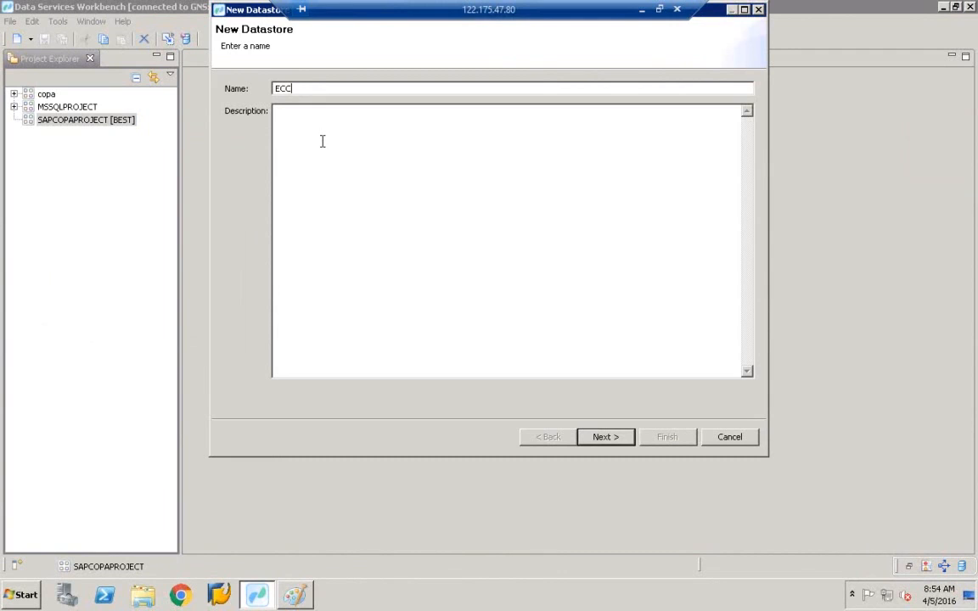
click(620, 438)
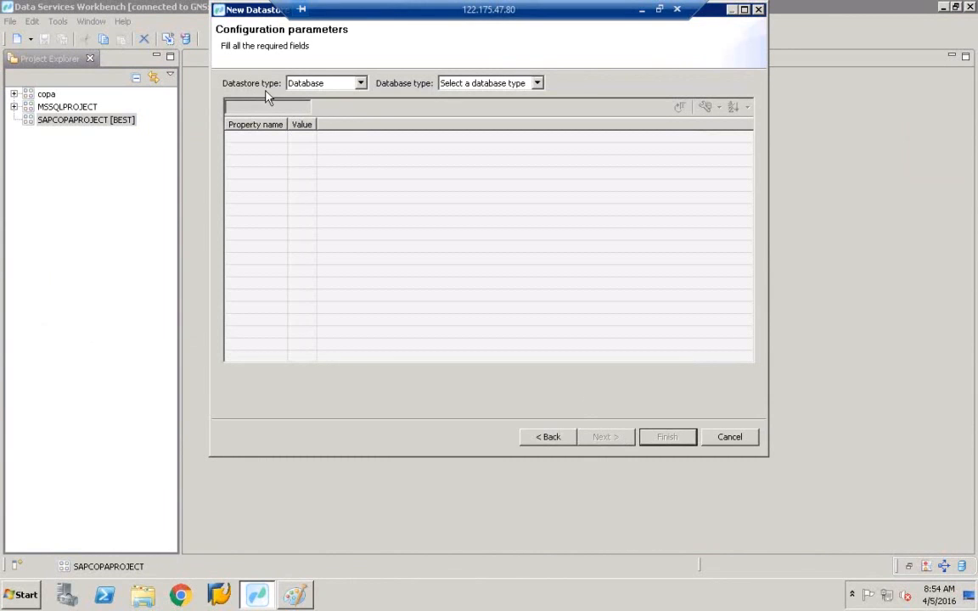
click(316, 85)
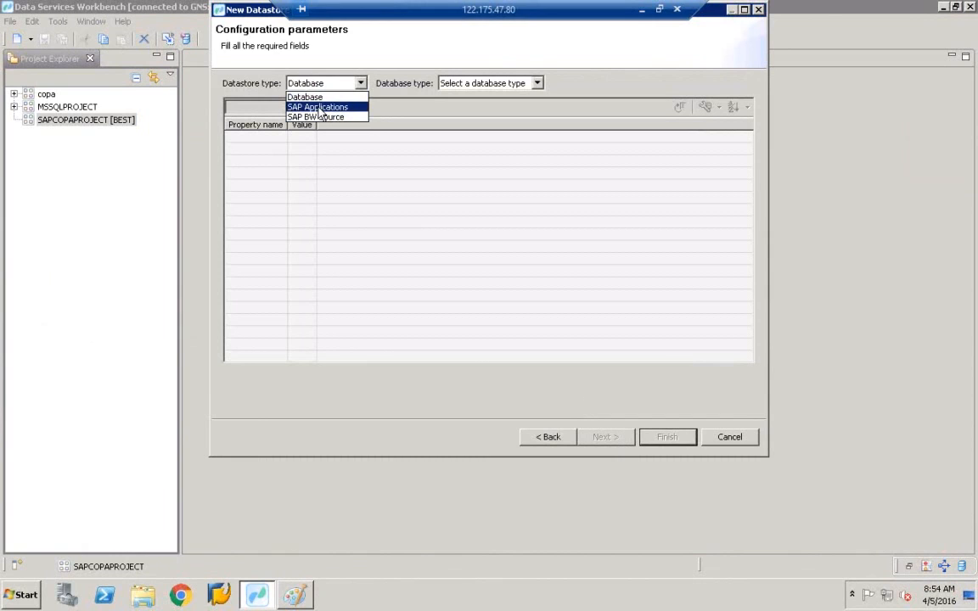
click(319, 107)
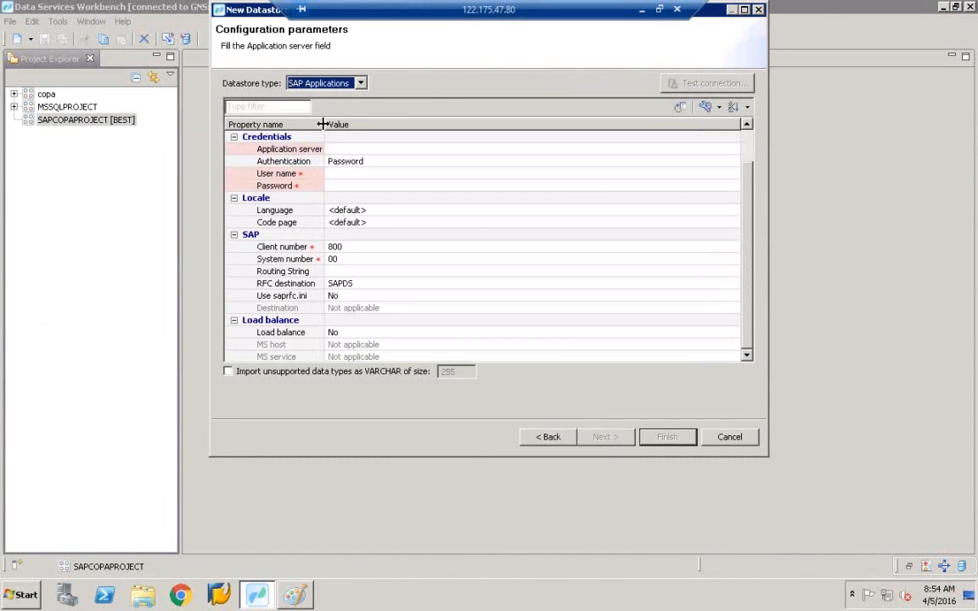
Switch to SAP Logon, decline the Java Auto Updater request, and open the properties of the EHP7 connection
click(219, 596)
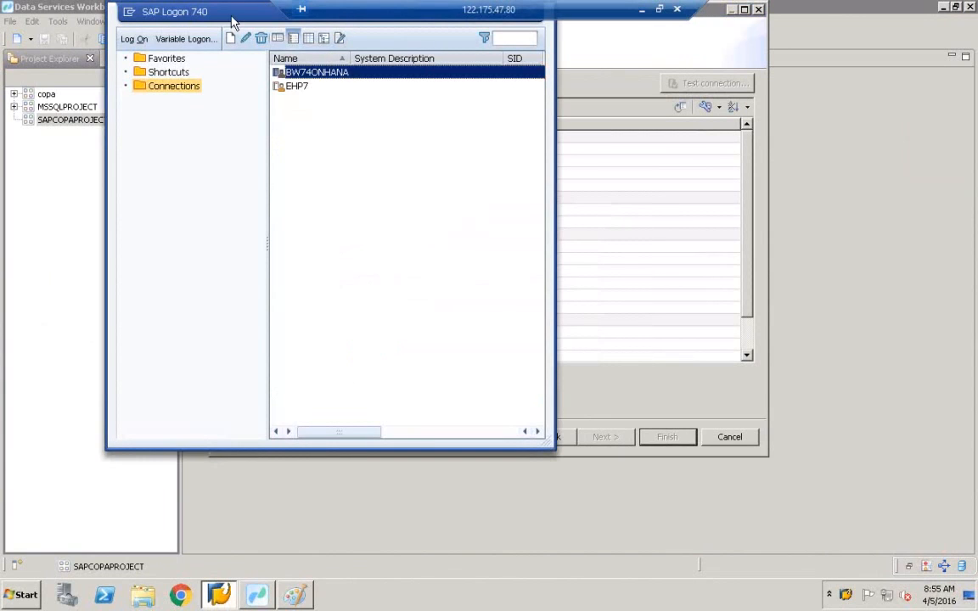
drag(234, 23, 265, 182)
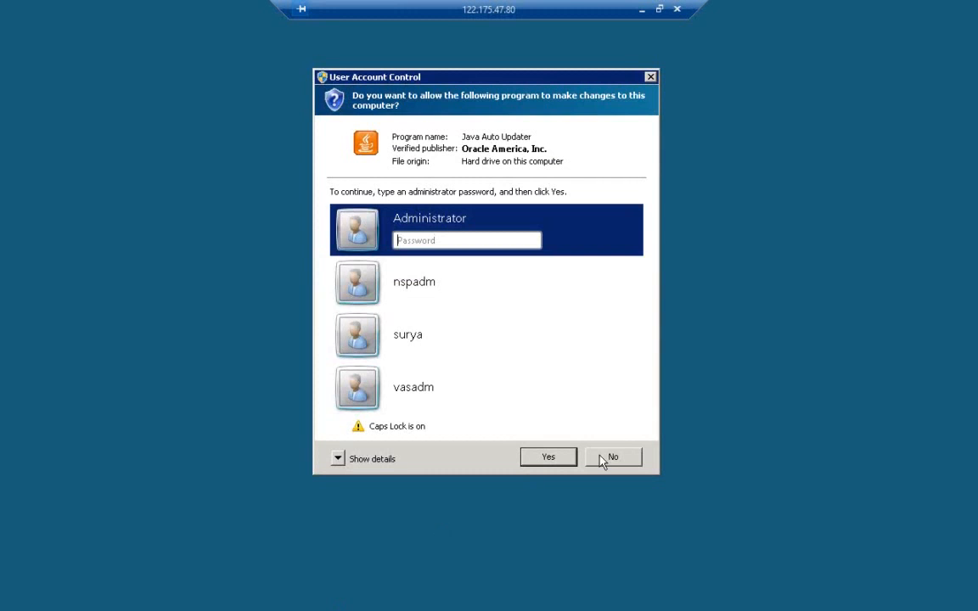
click(609, 458)
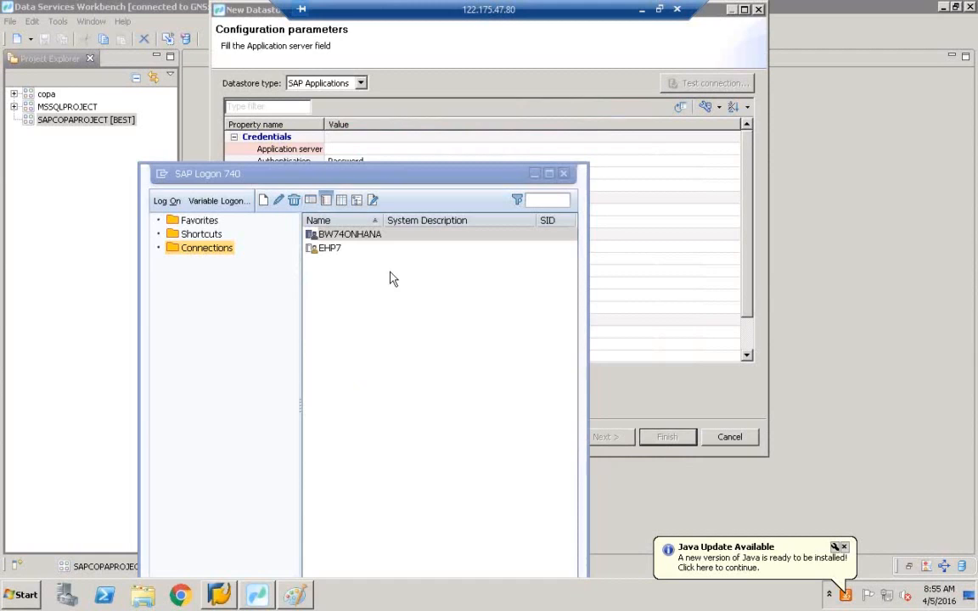
click(322, 253)
right_click(323, 253)
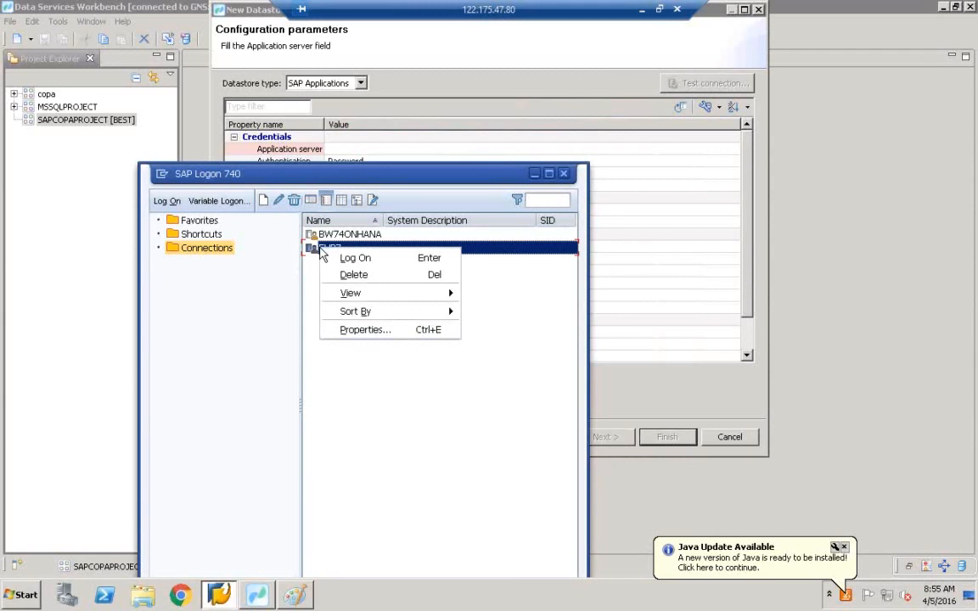
click(372, 330)
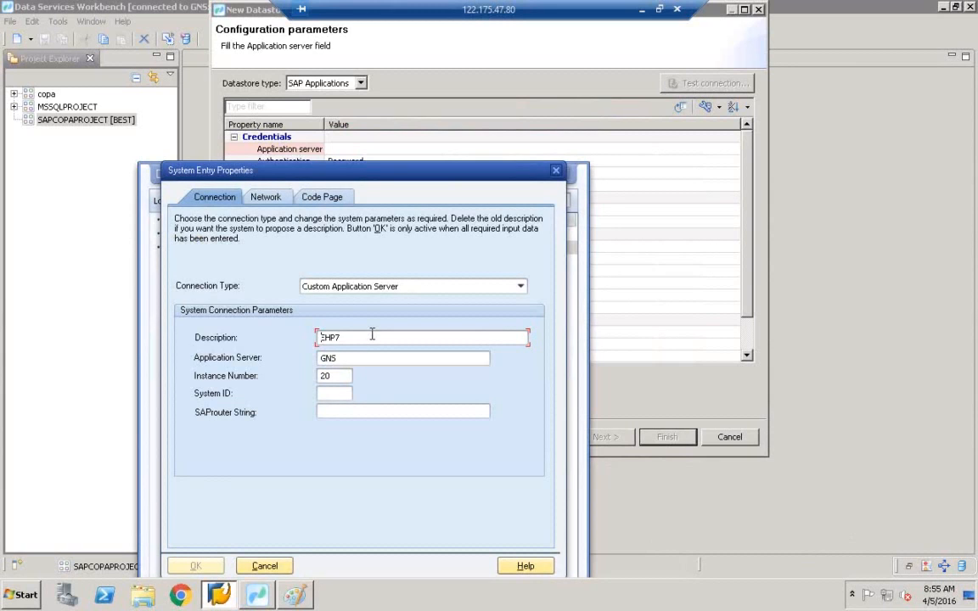
Copy the application server name GNS from the EHP7 connection into the new datastore's Application server property
double_click(343, 362)
key(ctrl+c)
click(341, 149)
click(338, 151)
key(ctrl+v)
Set the datastore's user name to BEST and enter the account password
click(344, 175)
click(344, 176)
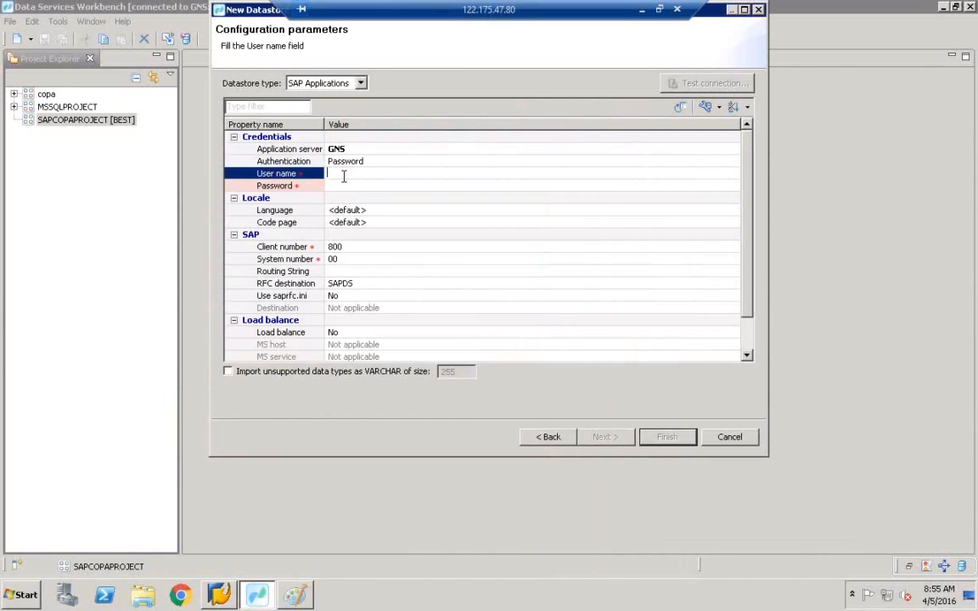
text(BEST)
key(Tab)
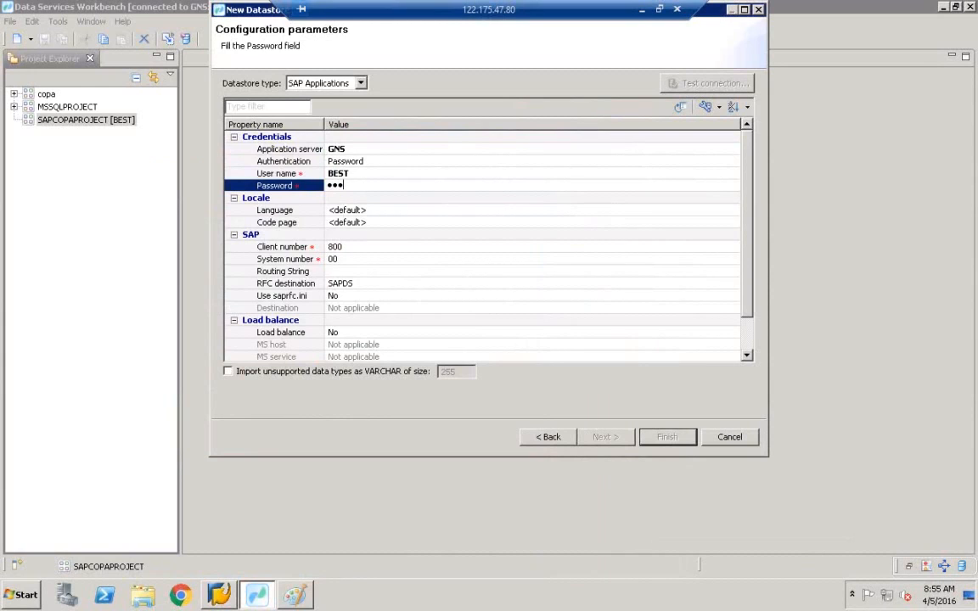
Switch to SAP Logon, dismiss the EHP7 connection properties, and open the EHP7 logon to check the client number
click(342, 259)
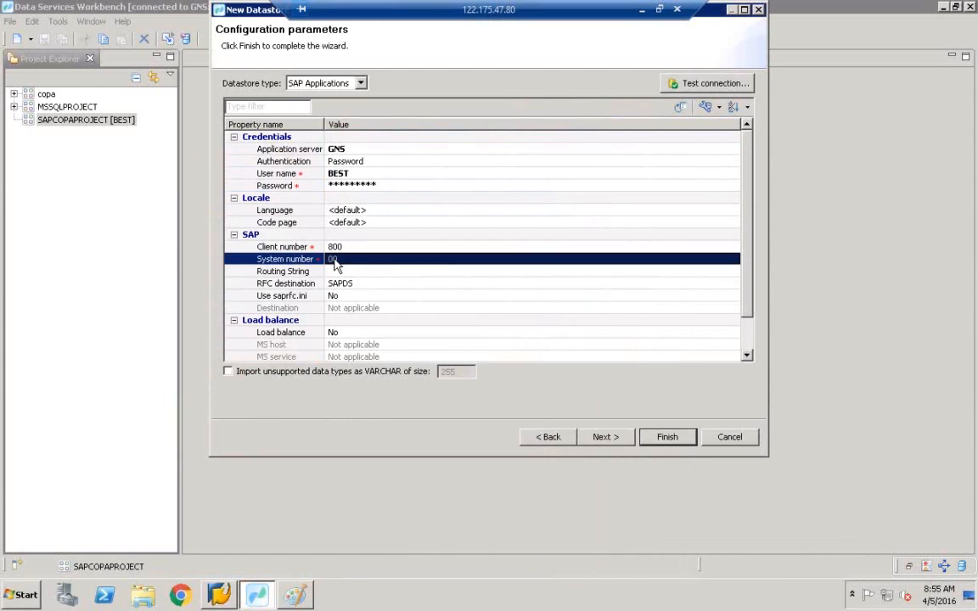
click(341, 246)
click(226, 590)
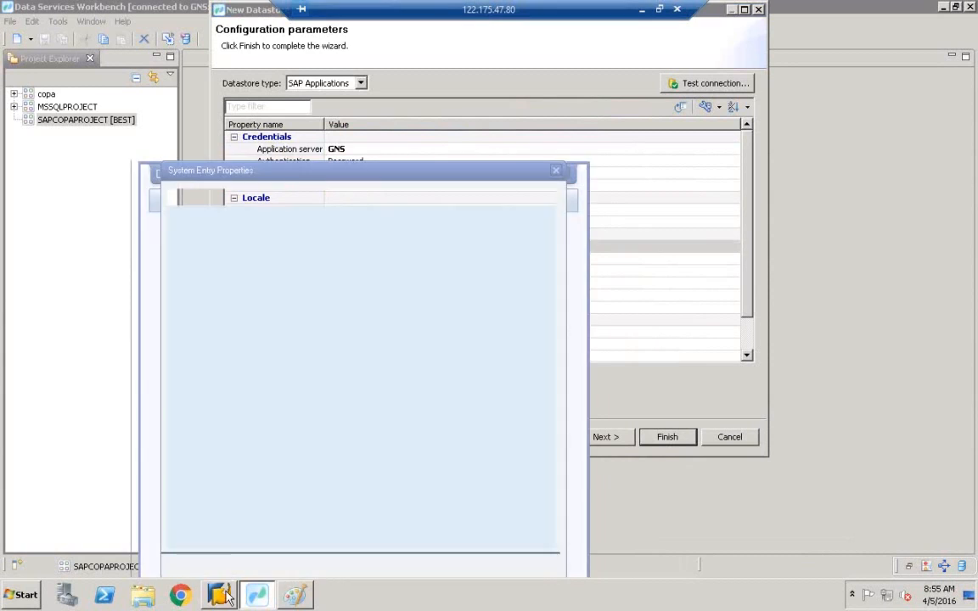
click(277, 572)
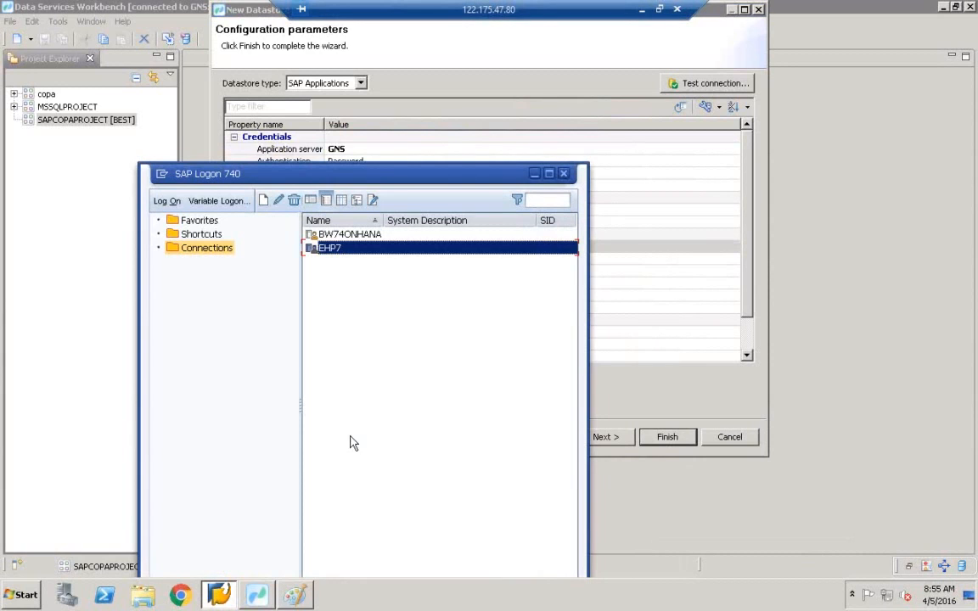
double_click(335, 248)
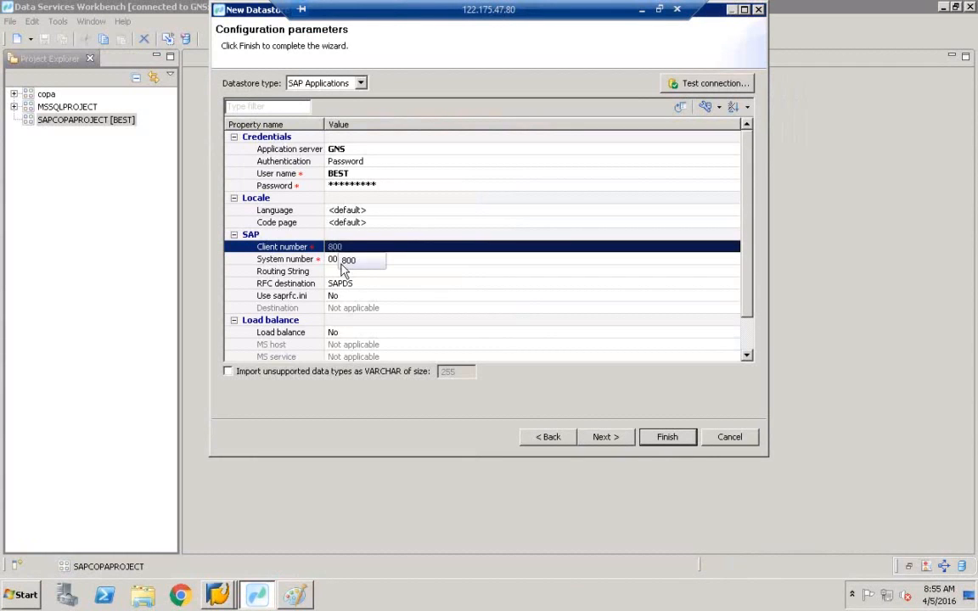
Look up the instance number in the EHP7 connection properties and set the datastore's System number to 20
click(335, 261)
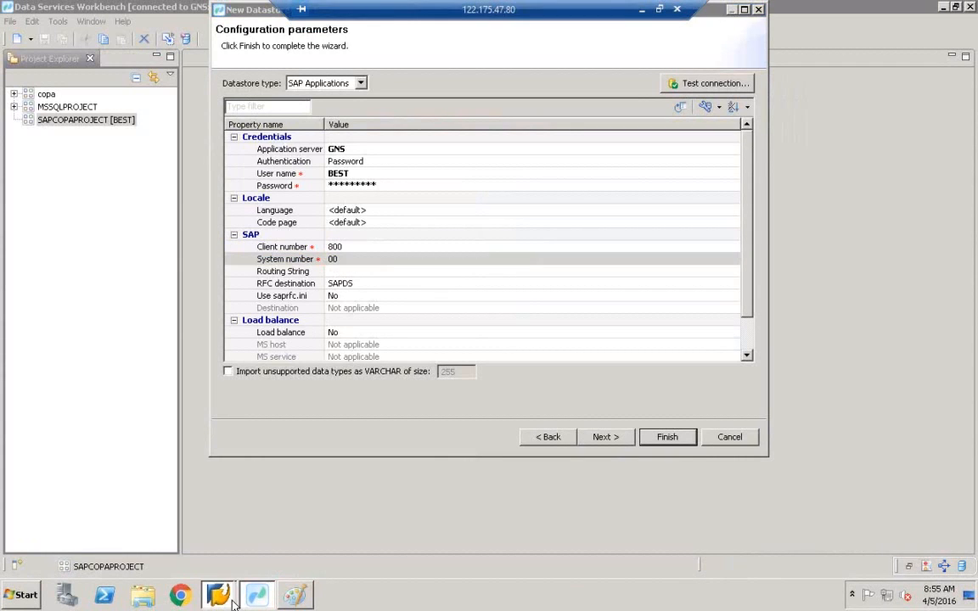
mouse_move(217, 594)
click(208, 490)
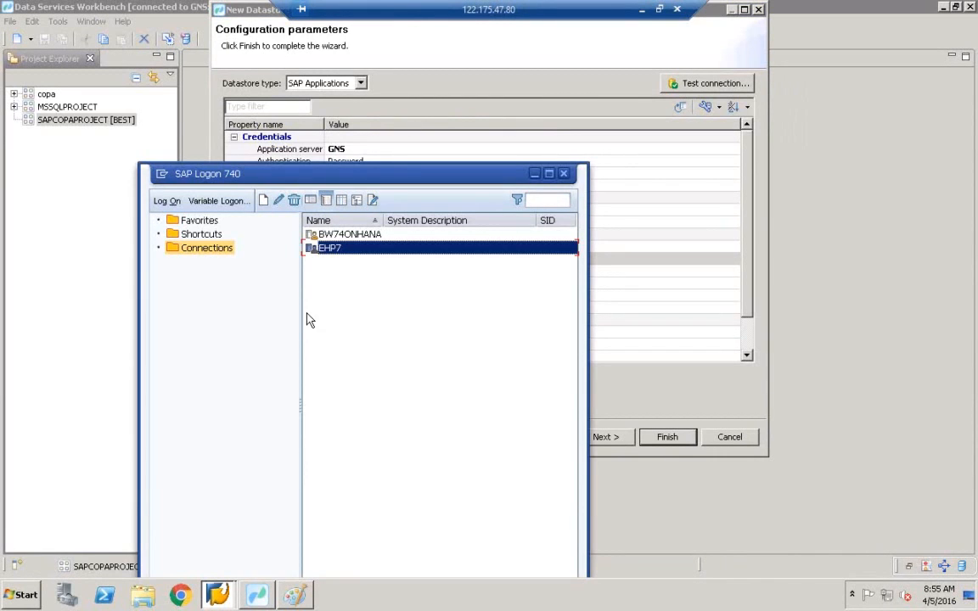
right_click(329, 254)
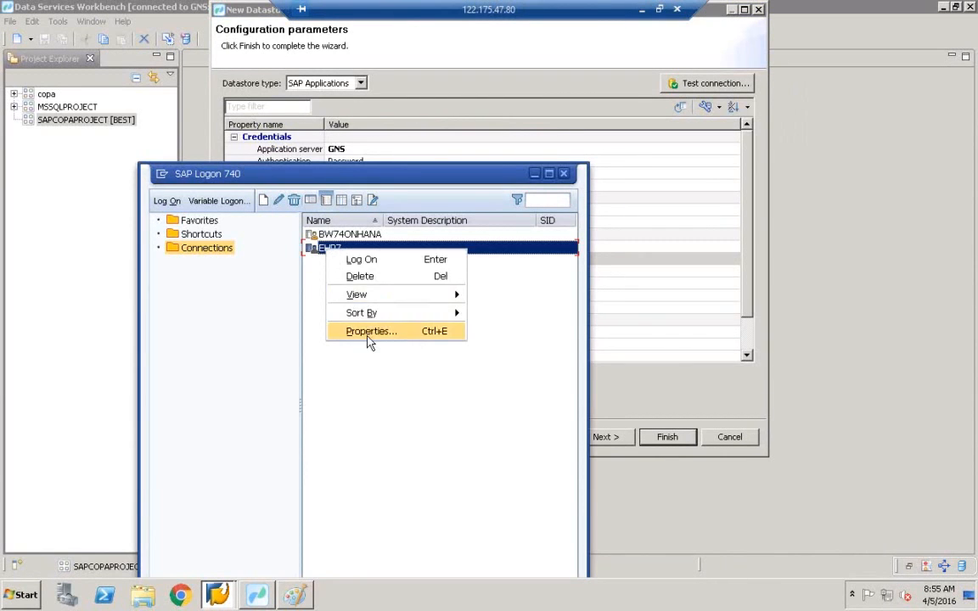
click(369, 332)
click(328, 375)
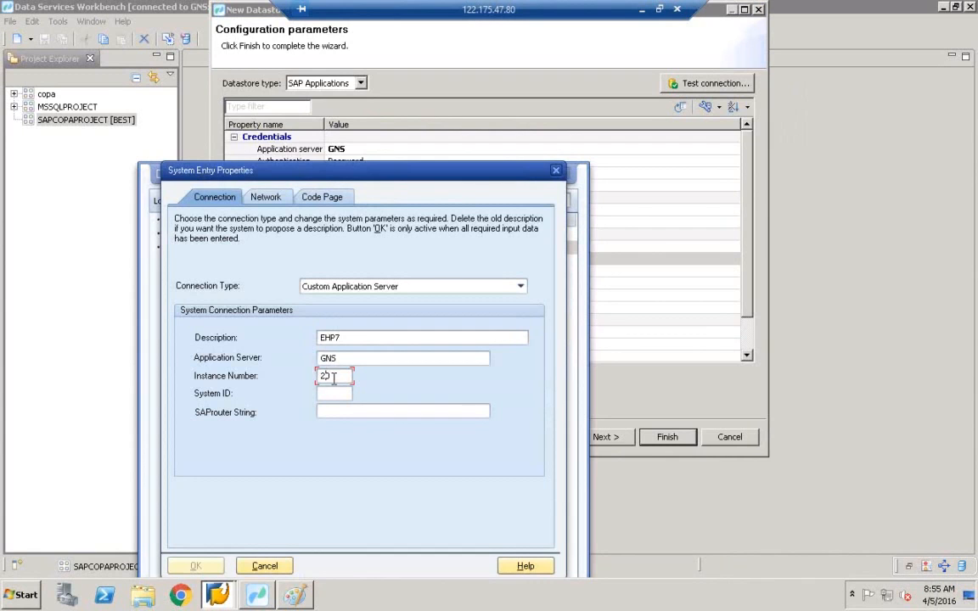
click(555, 170)
click(532, 177)
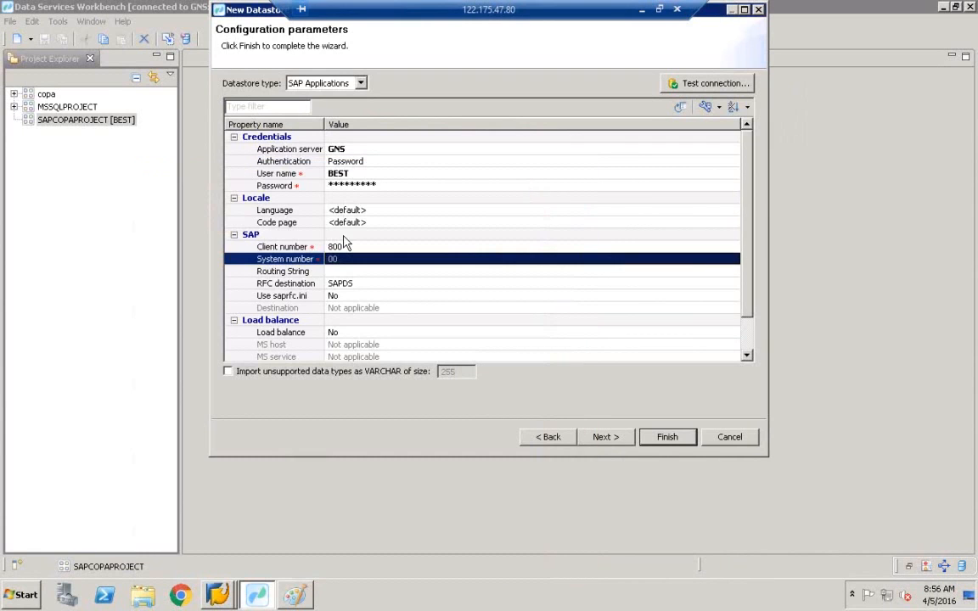
click(332, 259)
text(20)
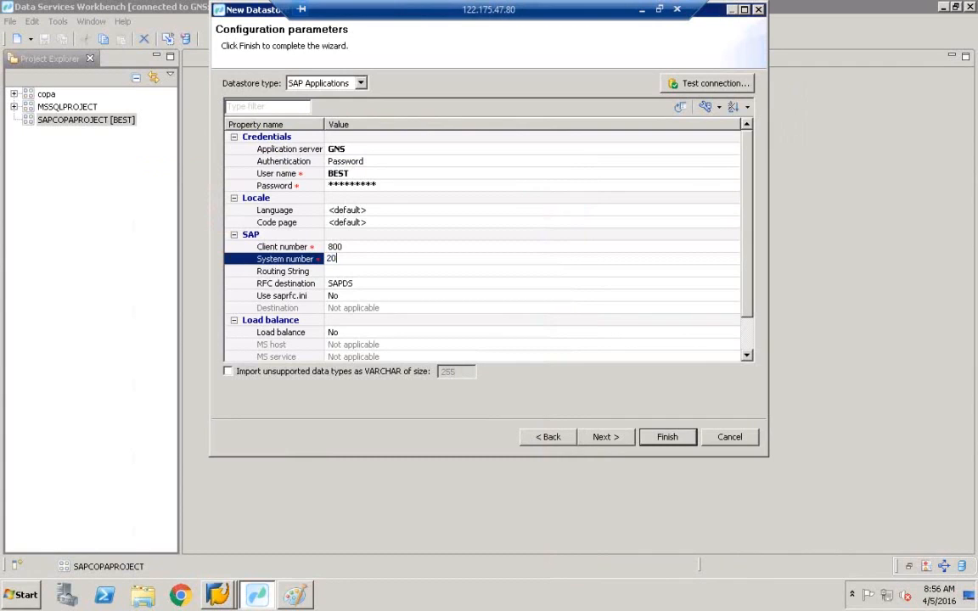
click(482, 247)
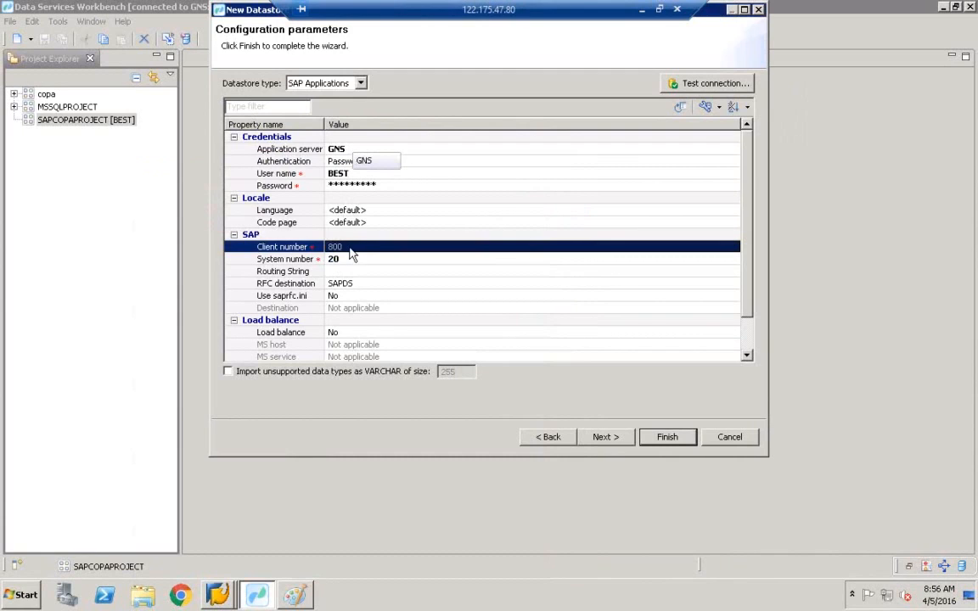
Test the datastore's connection and finish creating the ECC datastore
click(702, 89)
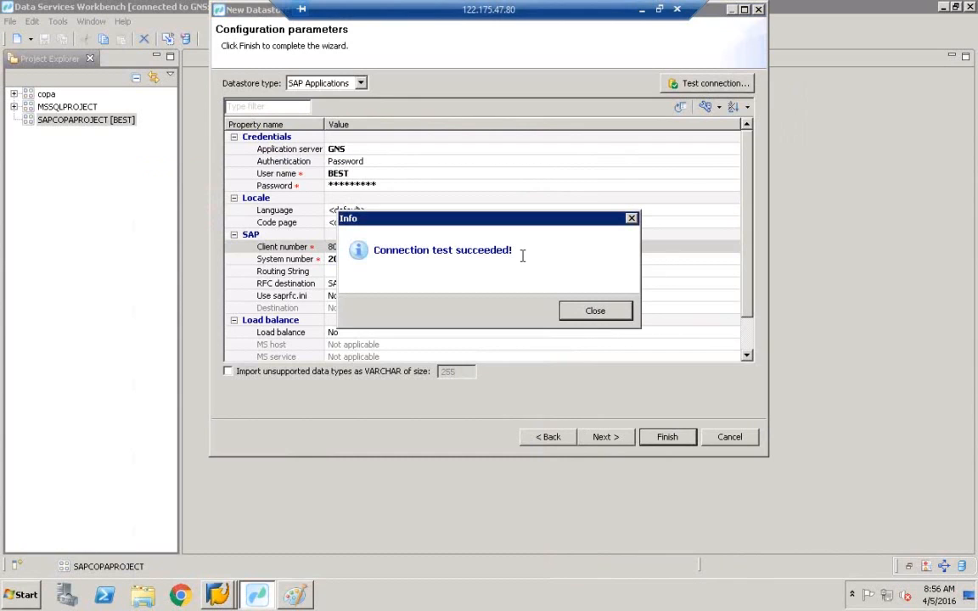
click(597, 312)
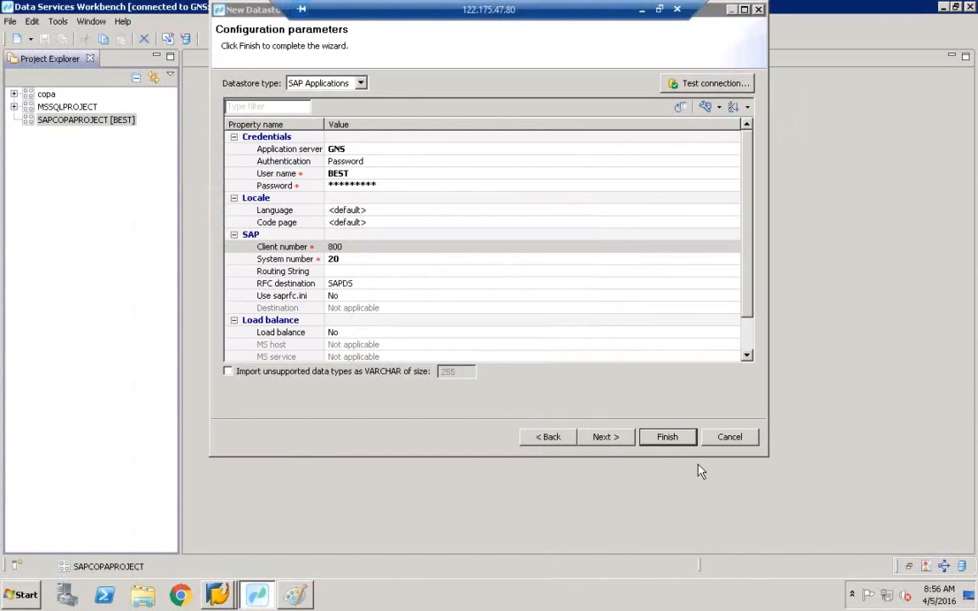
click(671, 437)
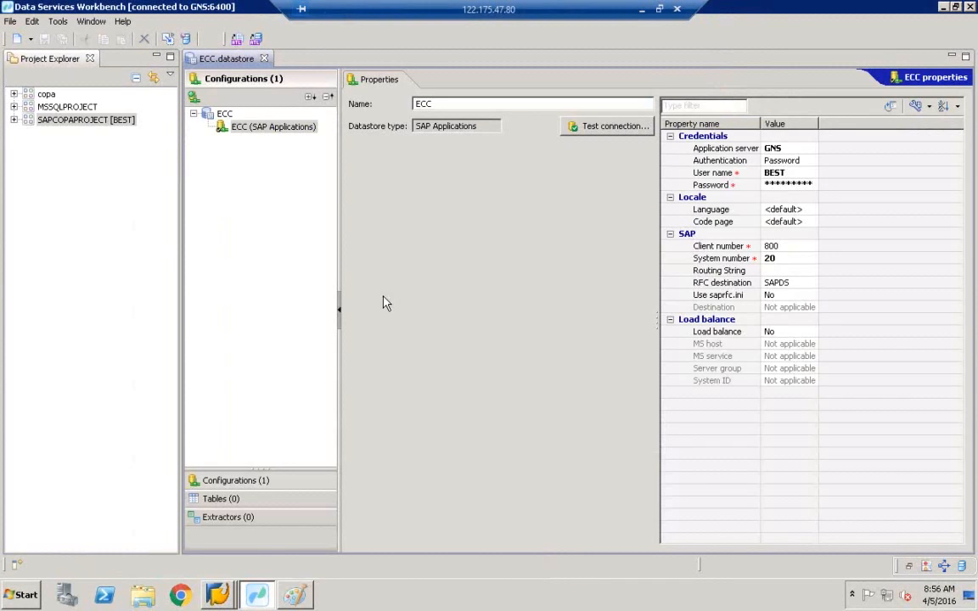
Start a new datastore in SAPCOPAPROJECT with HANA as name and description, and choose SAP HANA as the database type
click(14, 121)
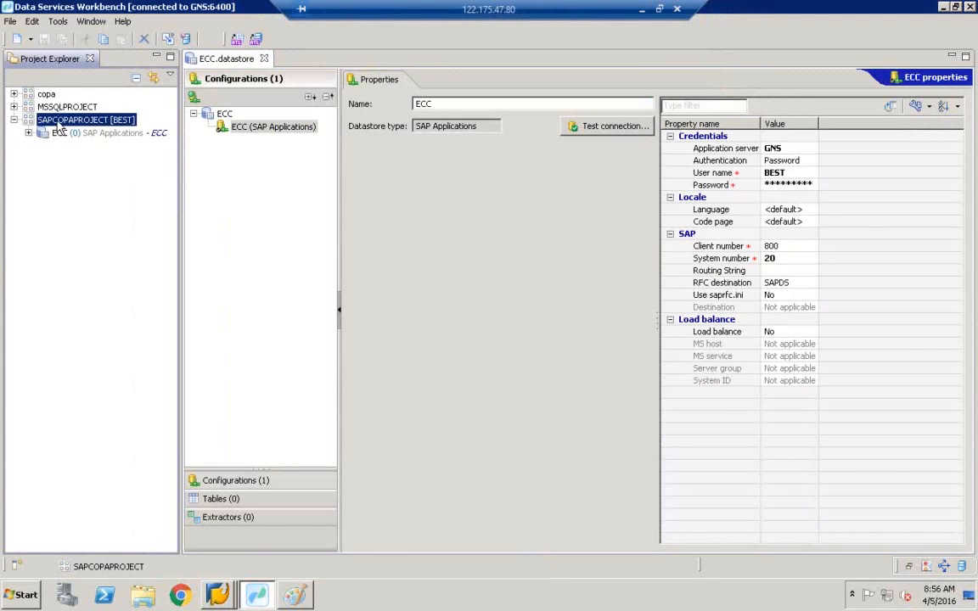
click(64, 132)
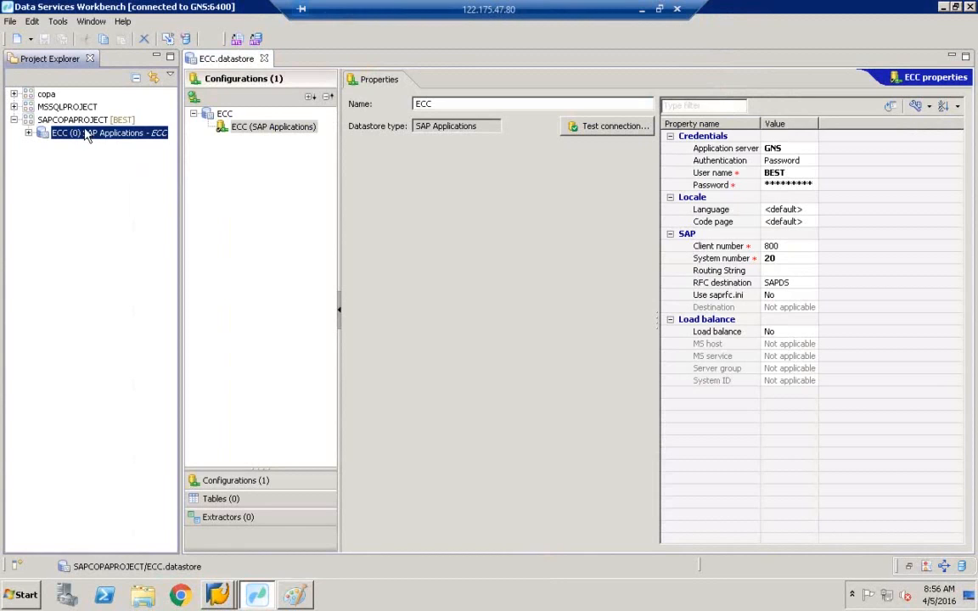
click(76, 122)
right_click(75, 124)
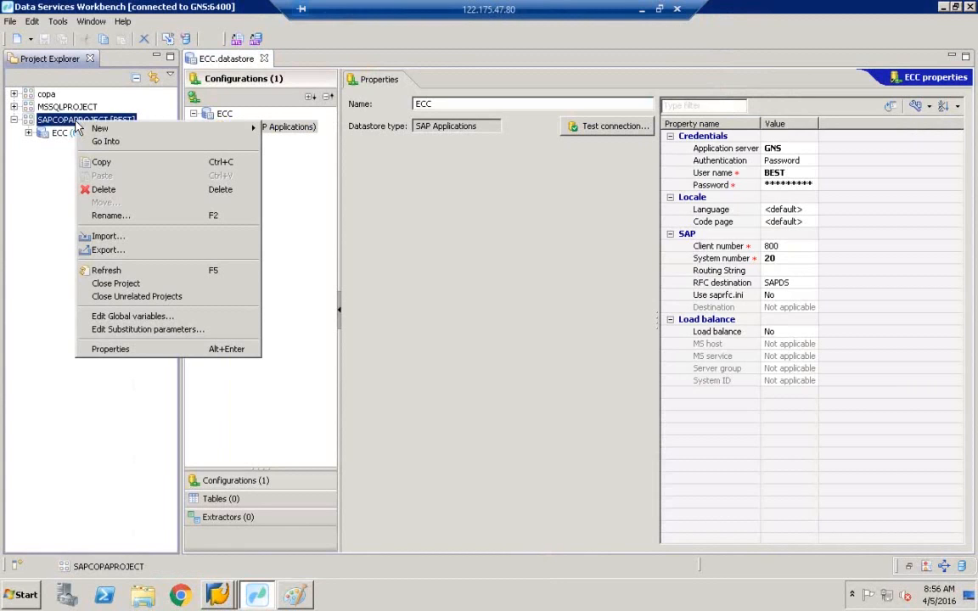
mouse_move(95, 128)
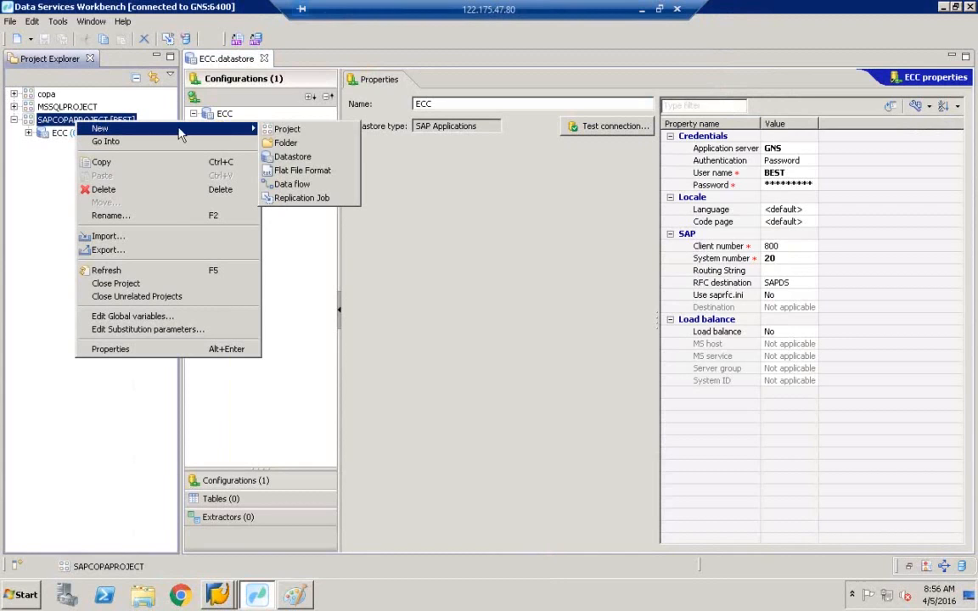
click(298, 161)
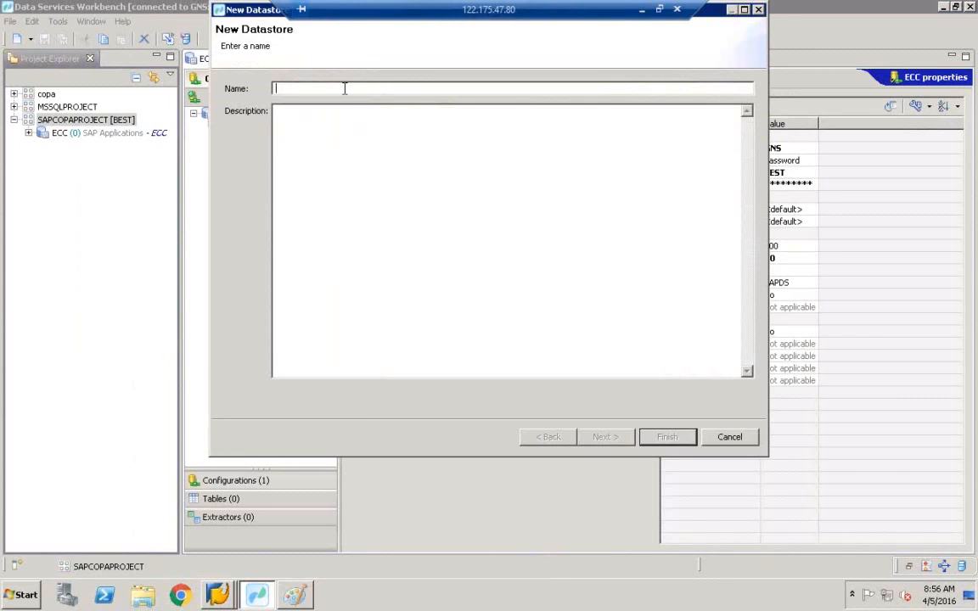
text(HANAHA)
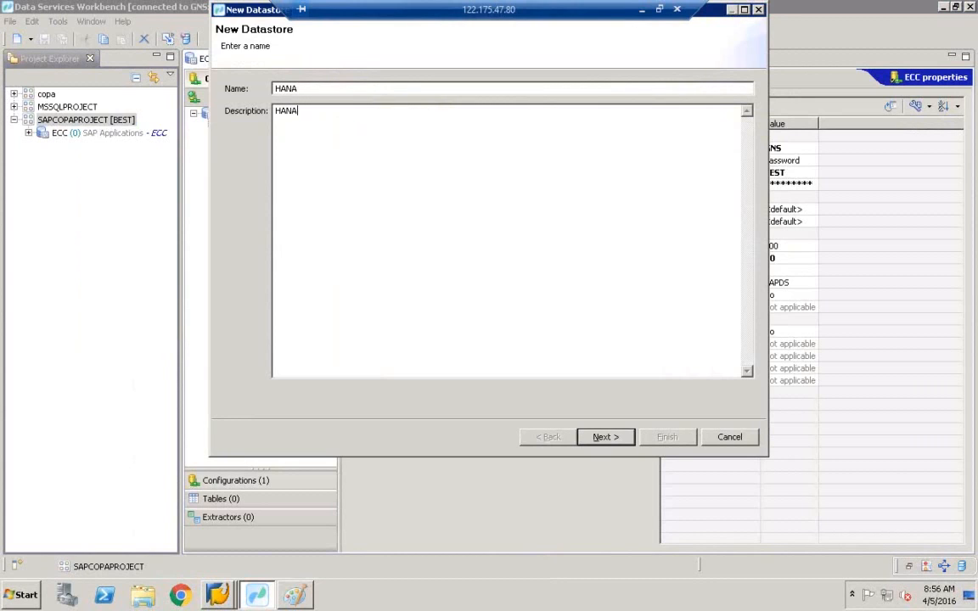
click(616, 440)
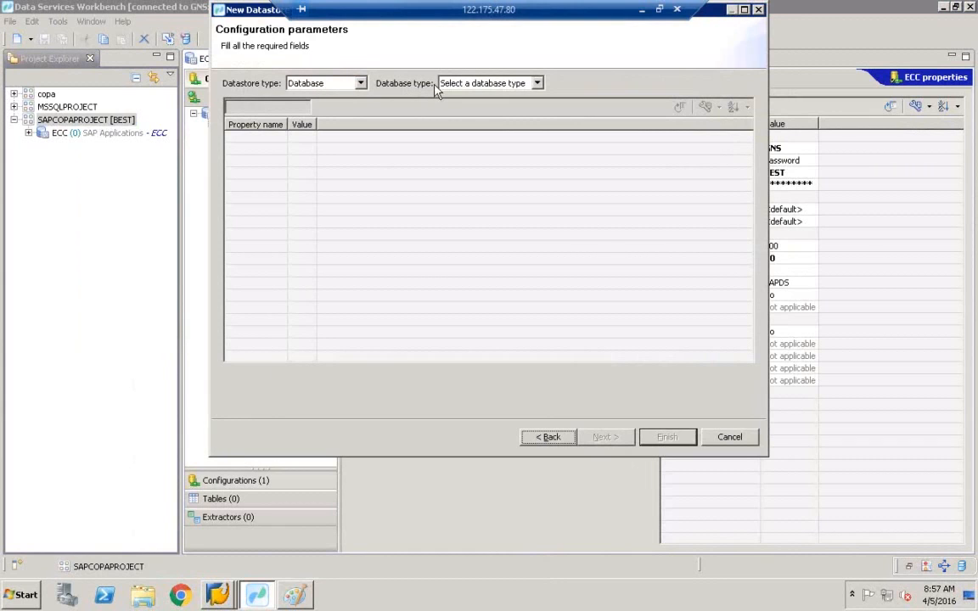
click(536, 83)
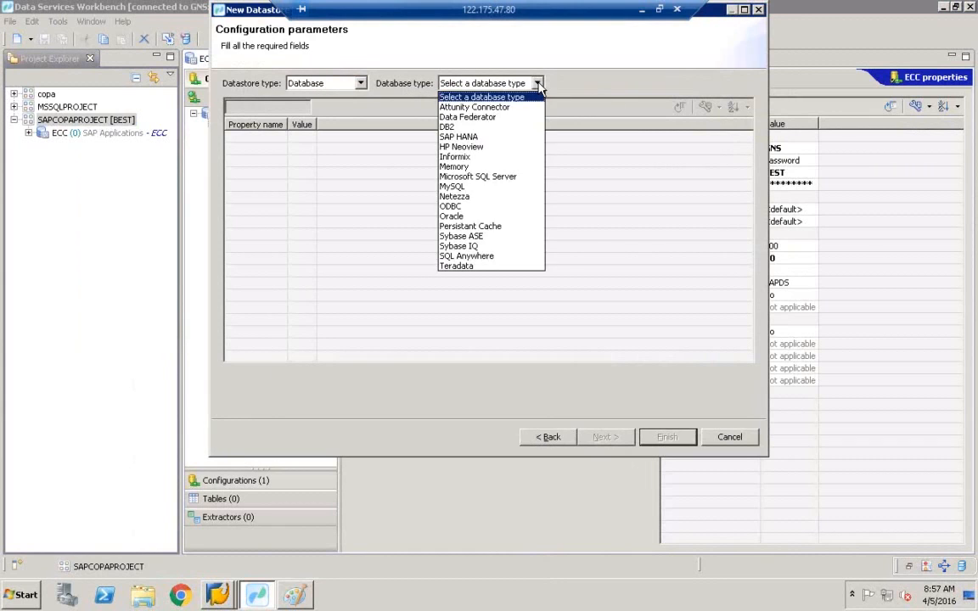
click(511, 139)
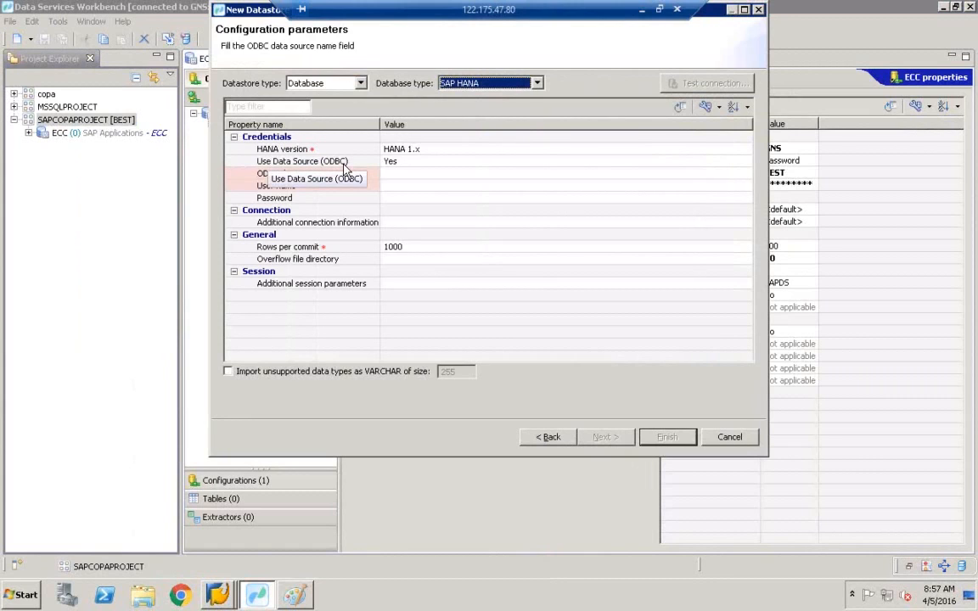
Set the HANA datastore's Use Data Source (ODBC) property to No
click(435, 163)
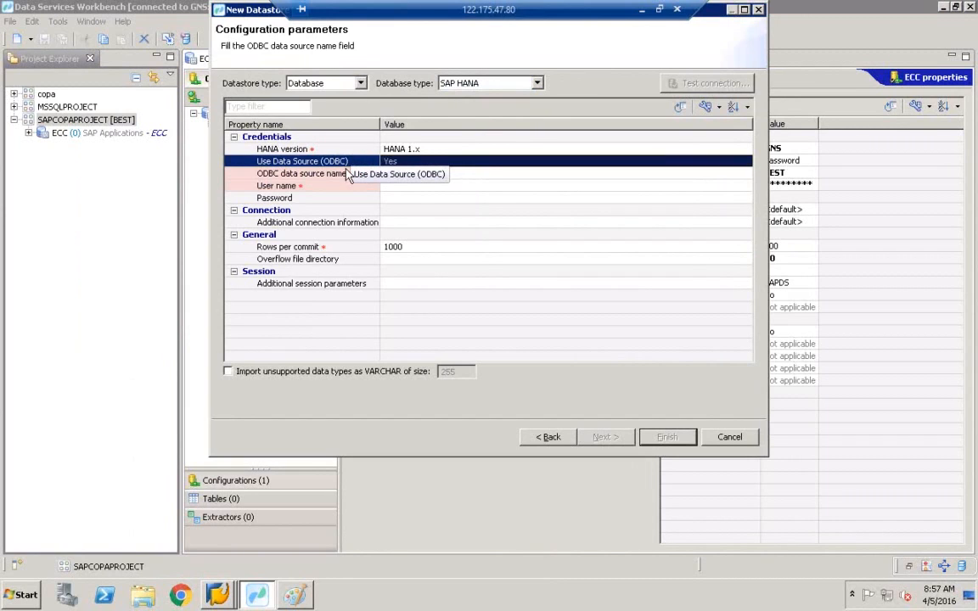
click(400, 163)
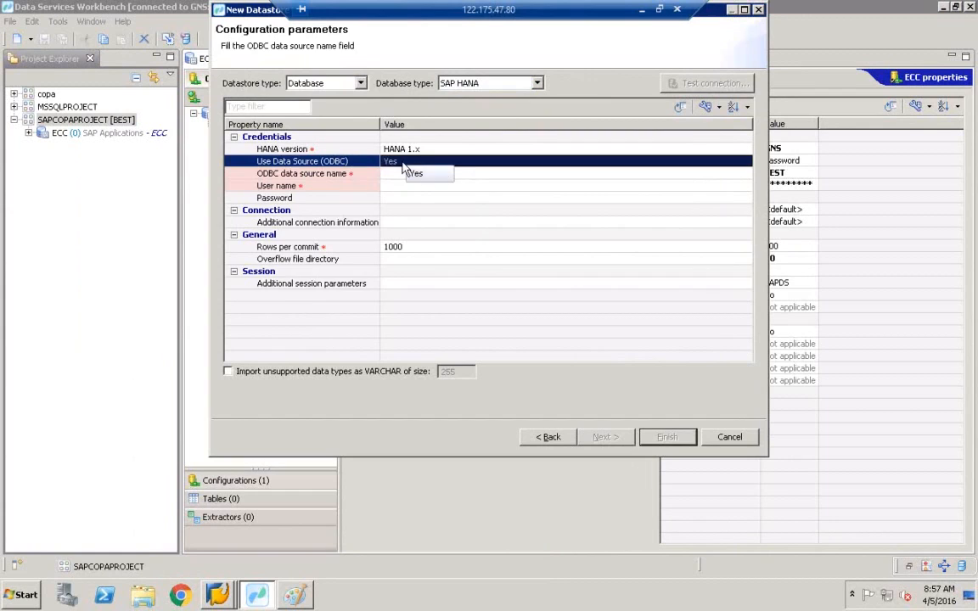
click(405, 172)
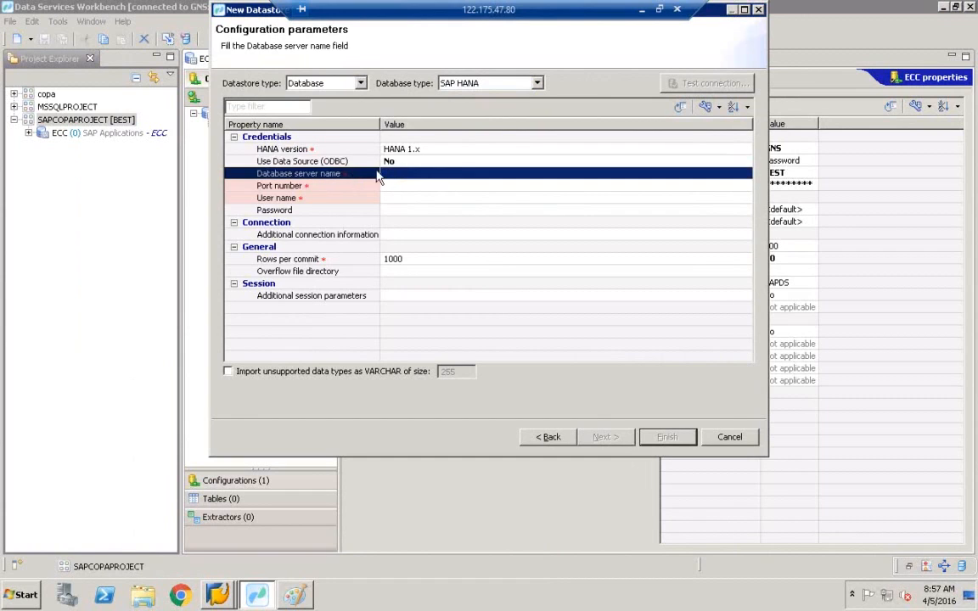
click(401, 165)
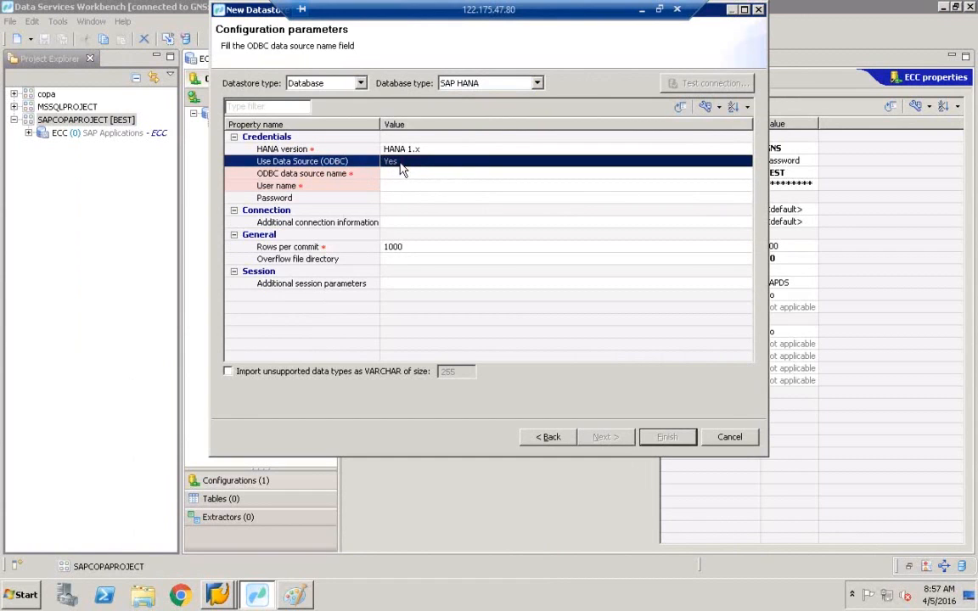
click(402, 166)
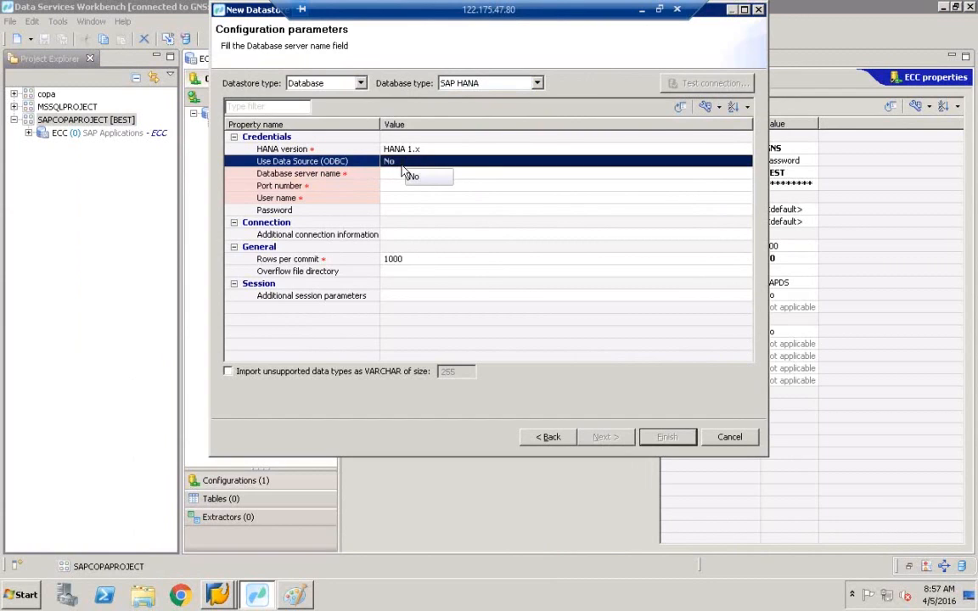
click(394, 175)
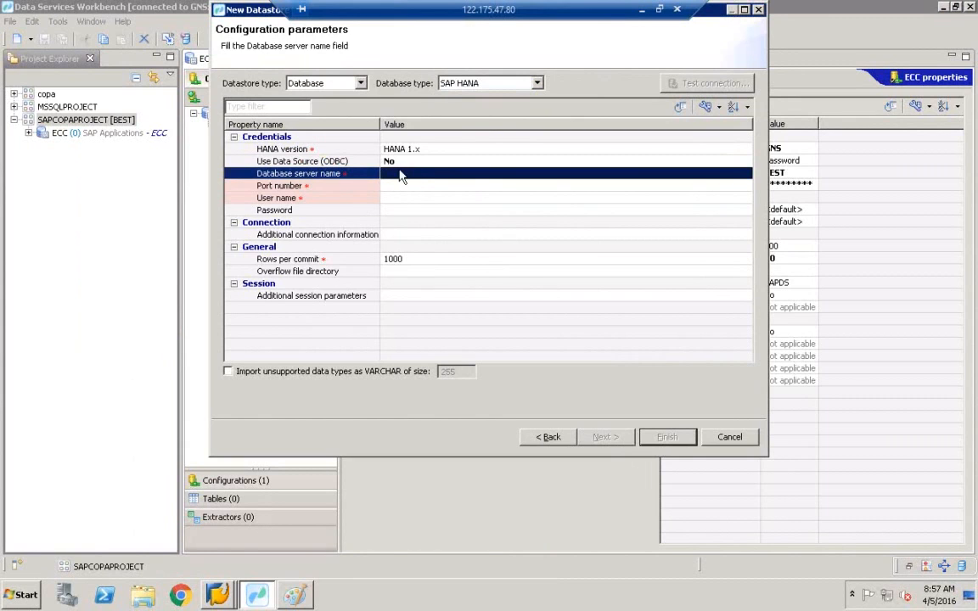
Launch SAP HANA Studio using the proposed hdbstudio workspace
key(super)
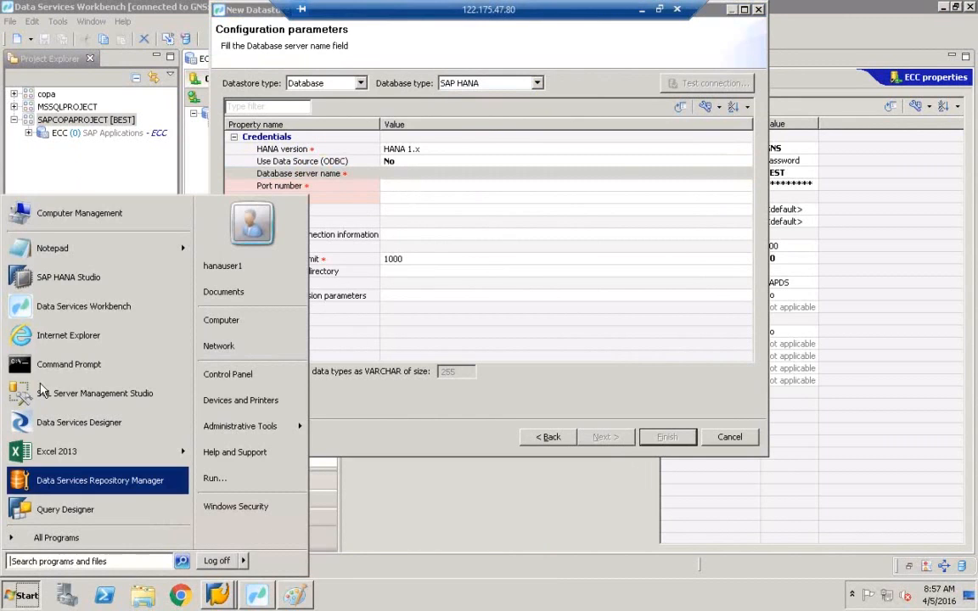
click(65, 278)
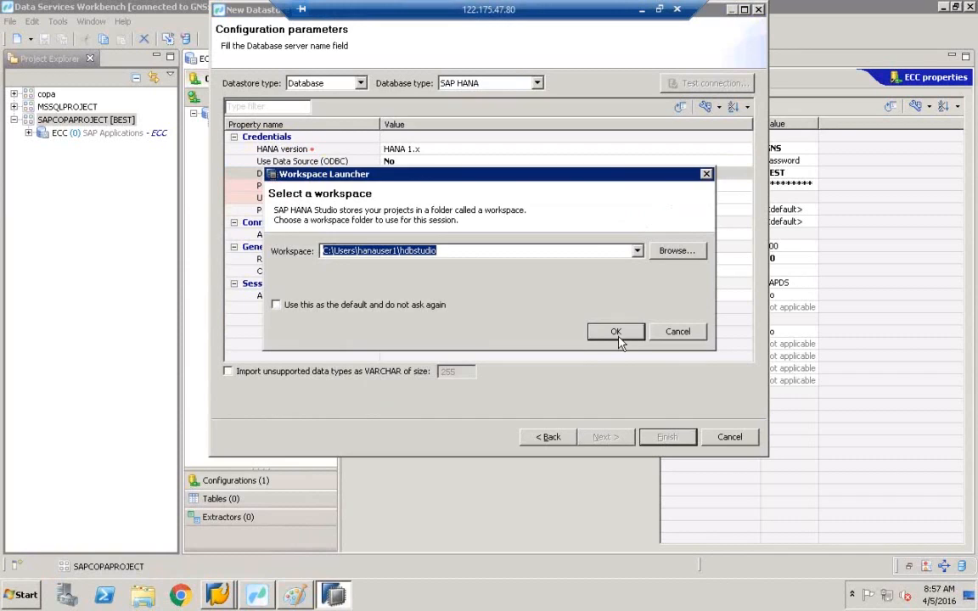
click(618, 336)
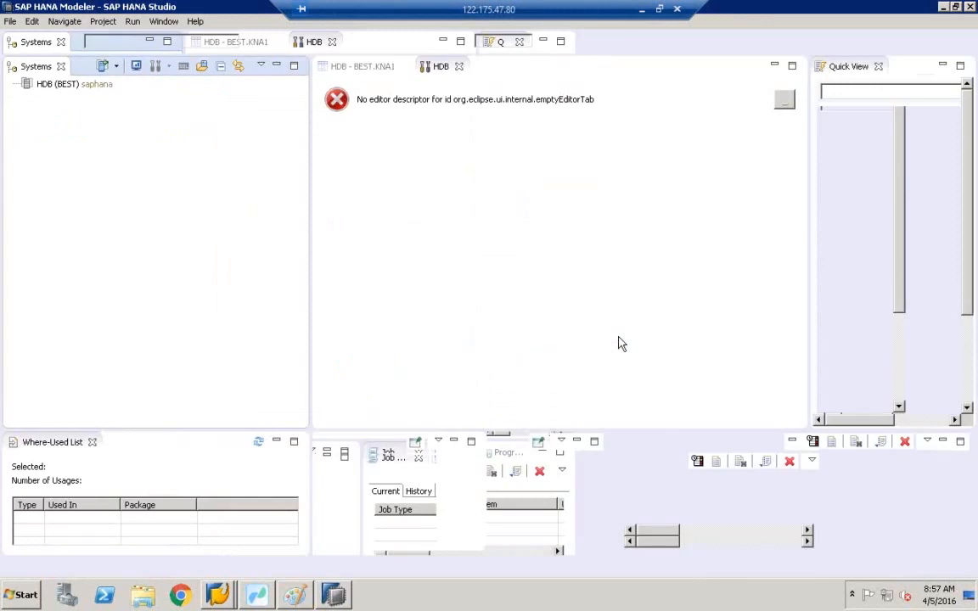
Log on to the HDB (BEST) system by entering the database user's password
click(61, 89)
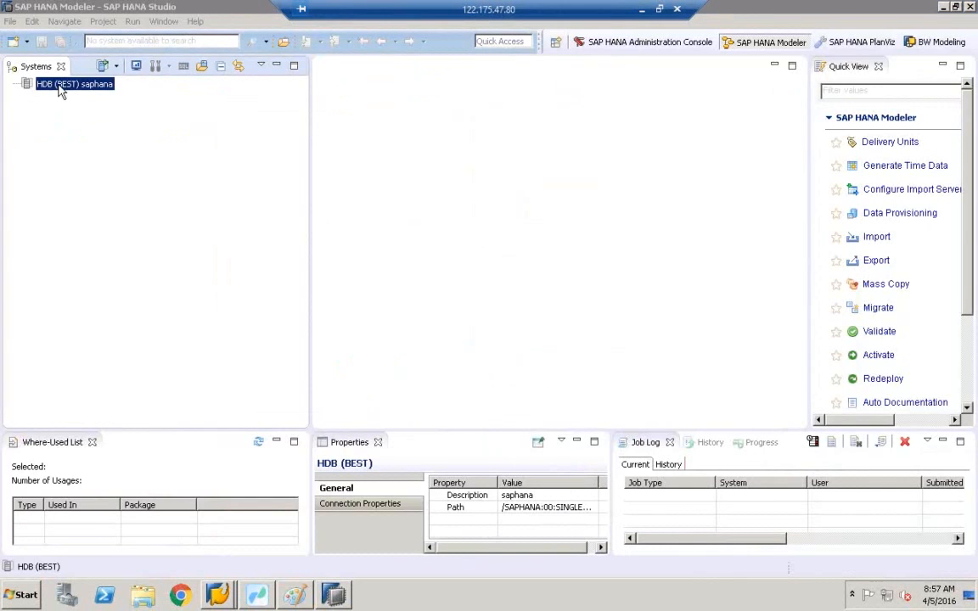
double_click(61, 88)
key(Caps_Lock)
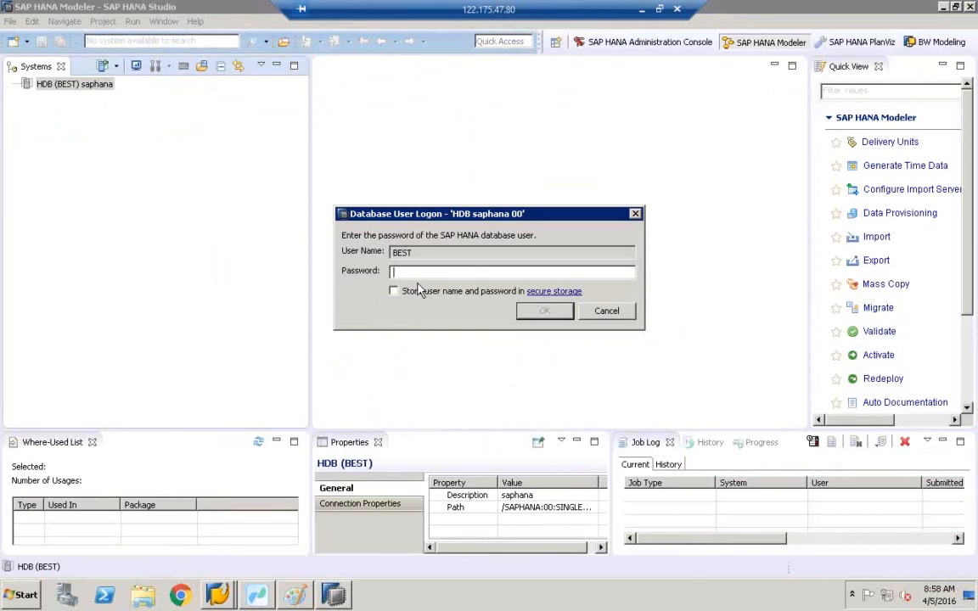
text(**********)
key(Return)
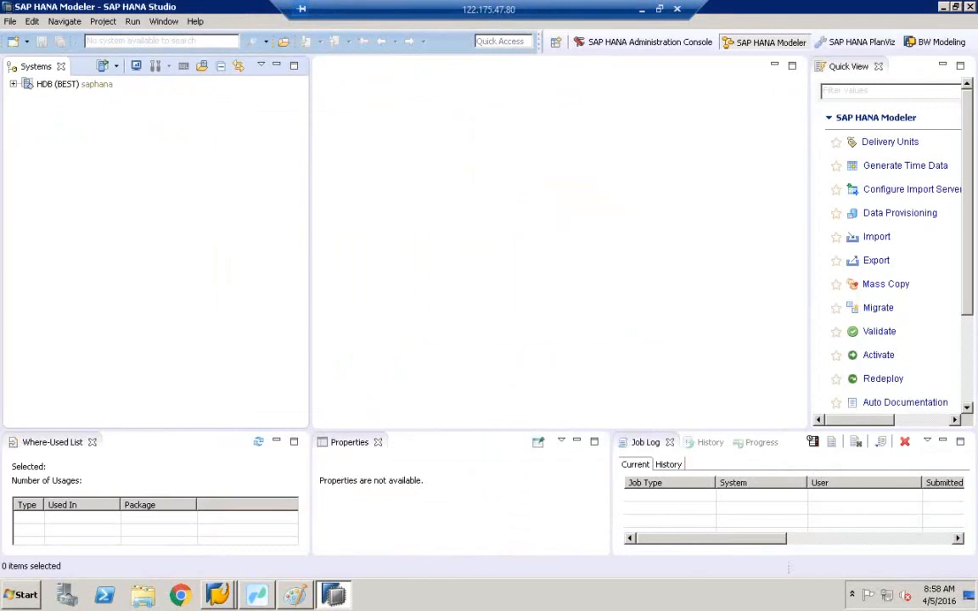
Look up the host and port in the additional logon properties of the HDB (BEST) system
click(81, 86)
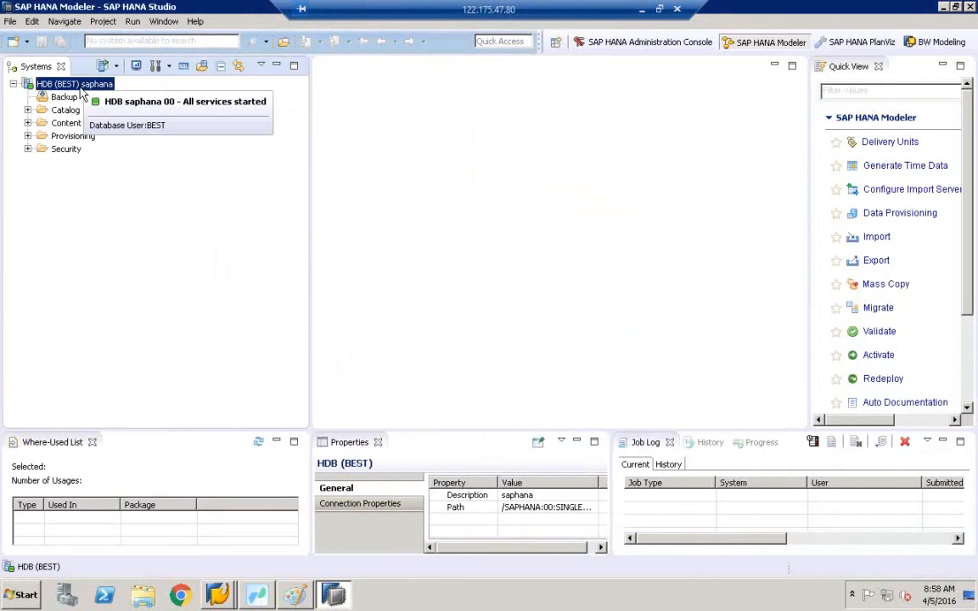
right_click(83, 96)
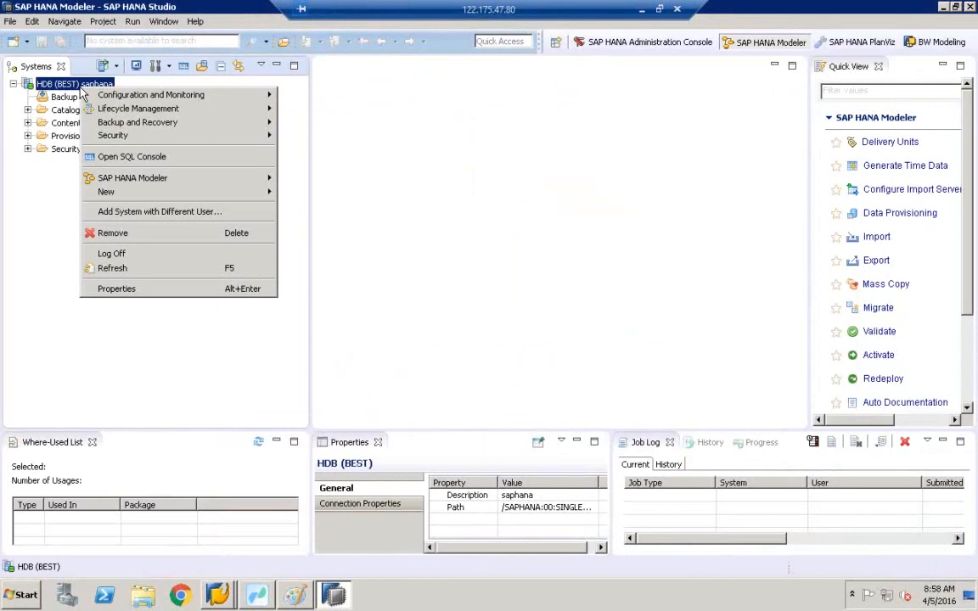
click(146, 291)
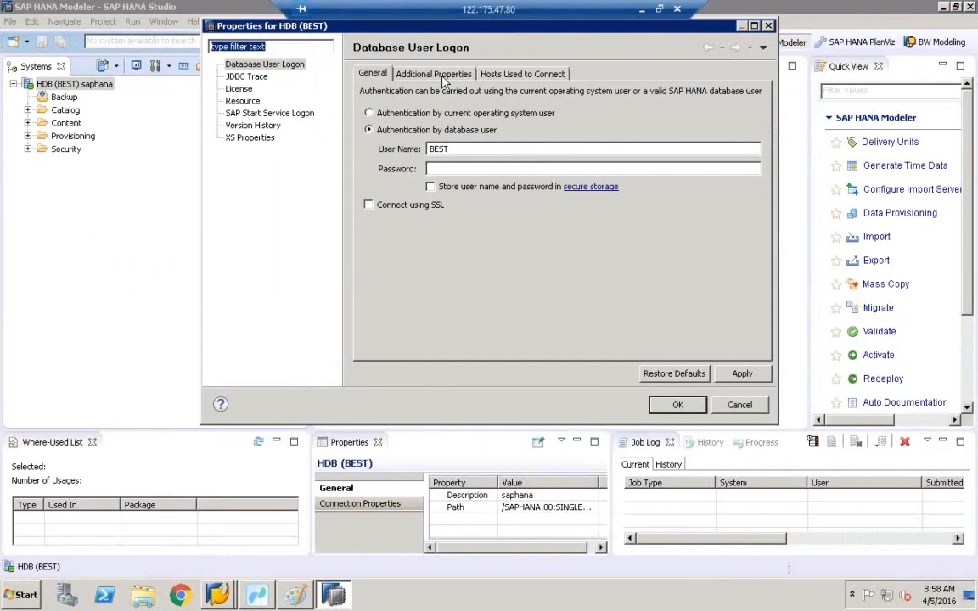
click(437, 75)
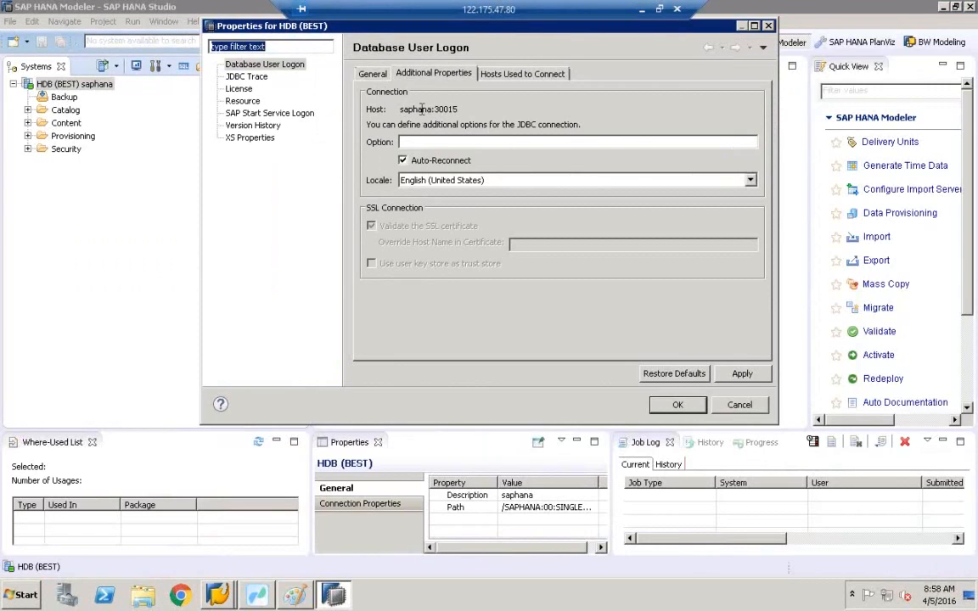
Switch back to Data Services Workbench and set the HANA datastore's database server name to saphana and port number to 30015
click(255, 596)
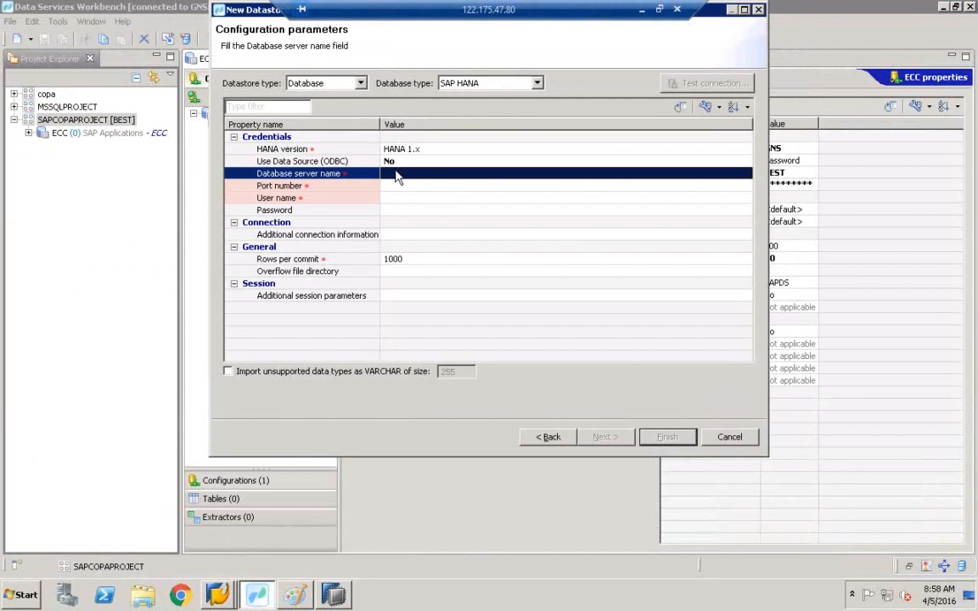
click(395, 173)
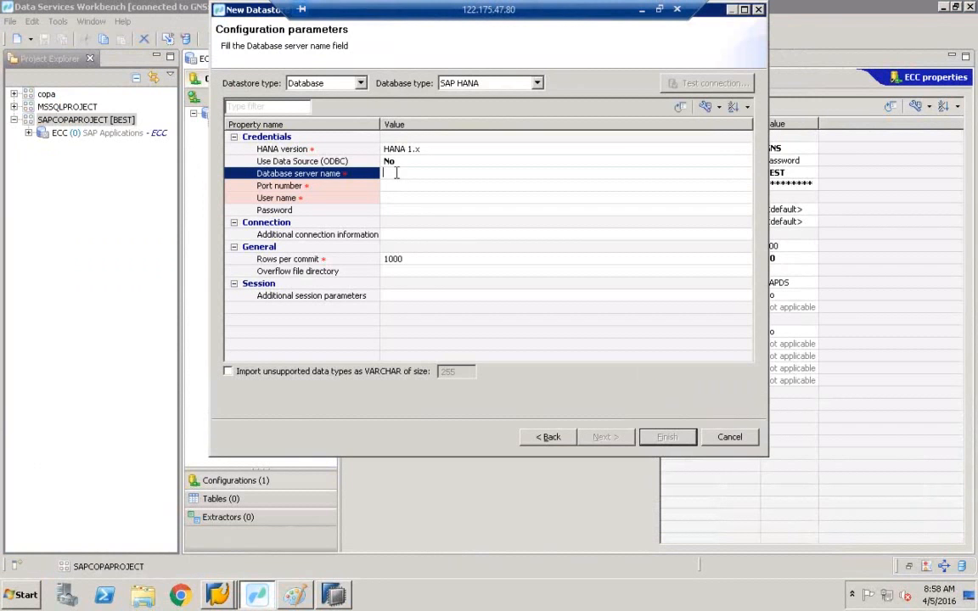
text(saphana)
click(415, 187)
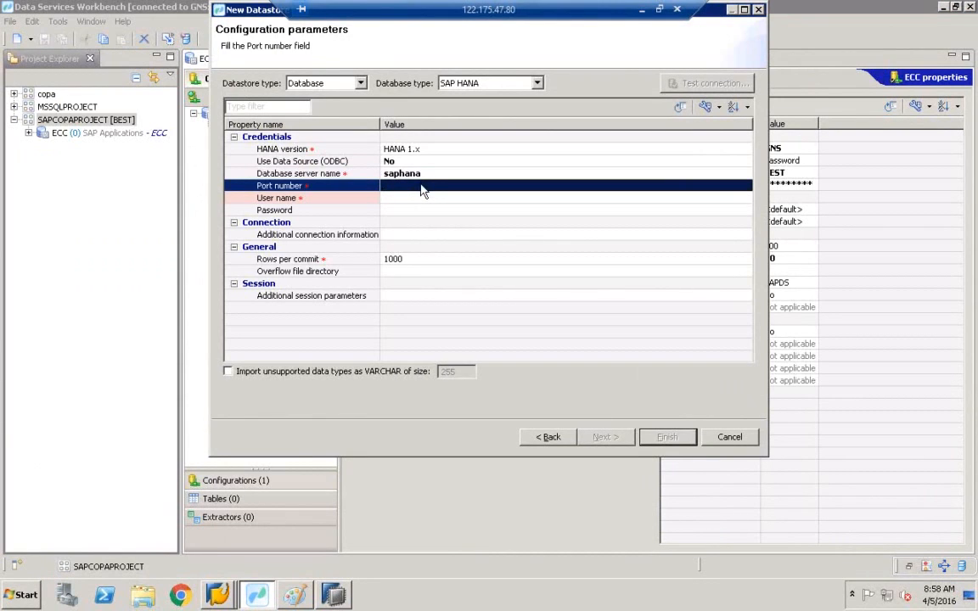
click(421, 186)
text(30015)
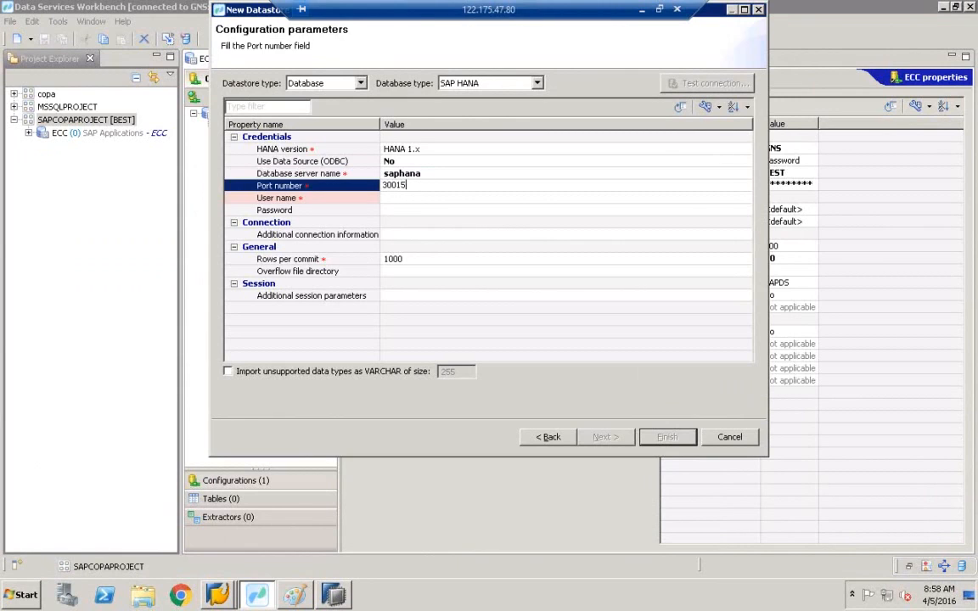
Set the HANA datastore's user name to best and enter the database user's password
click(410, 201)
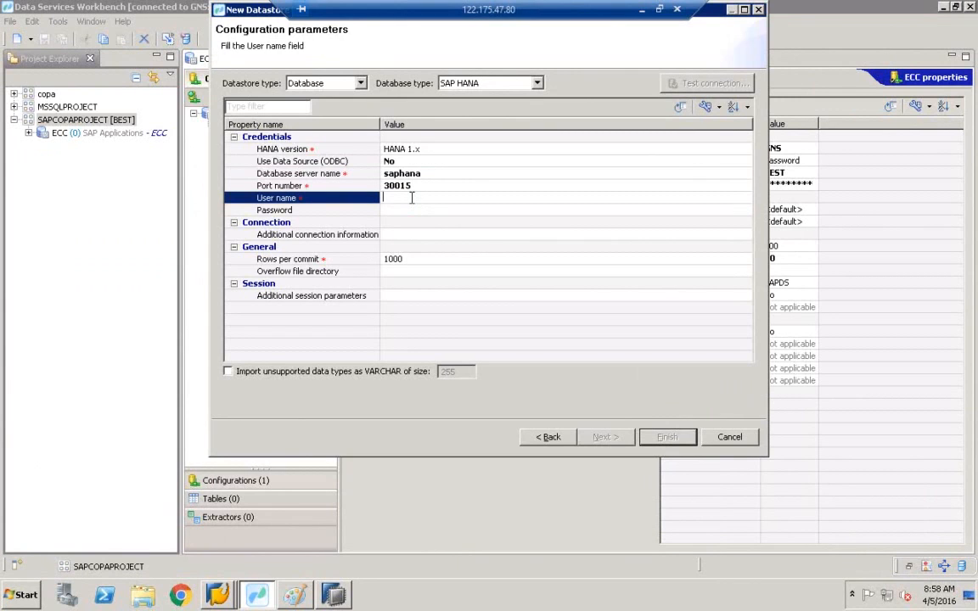
text(hast)
key(Tab)
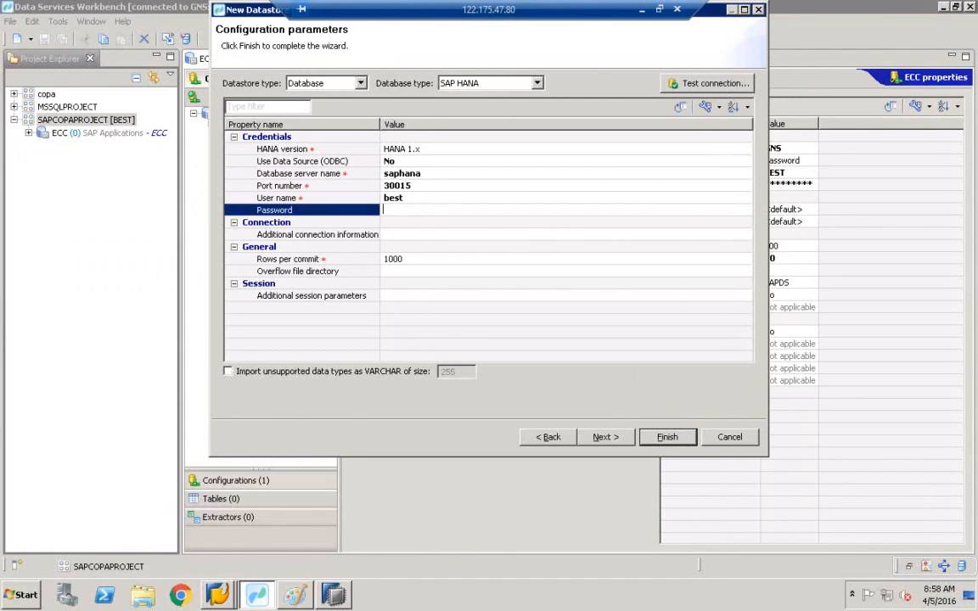
text(•••••••)
Check the entered server name and port against the HDB properties in HANA Studio, and review the datastore's user name and password entries
click(409, 187)
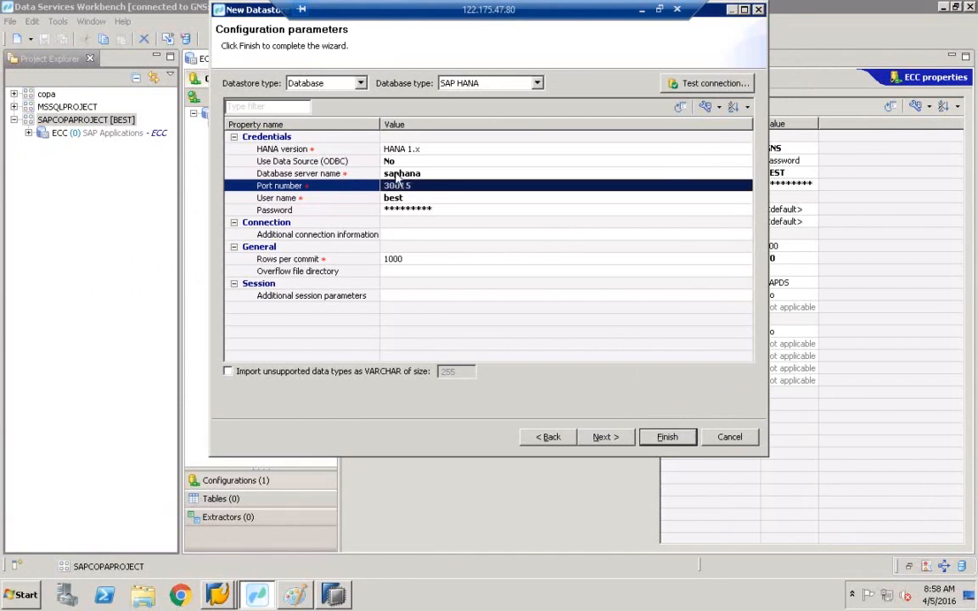
click(411, 174)
click(411, 186)
click(347, 596)
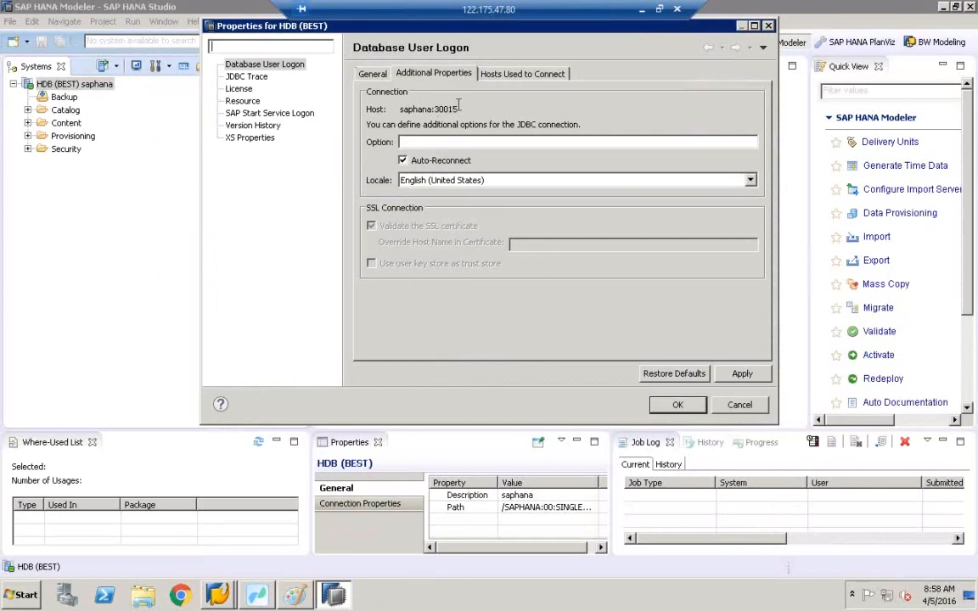
click(256, 594)
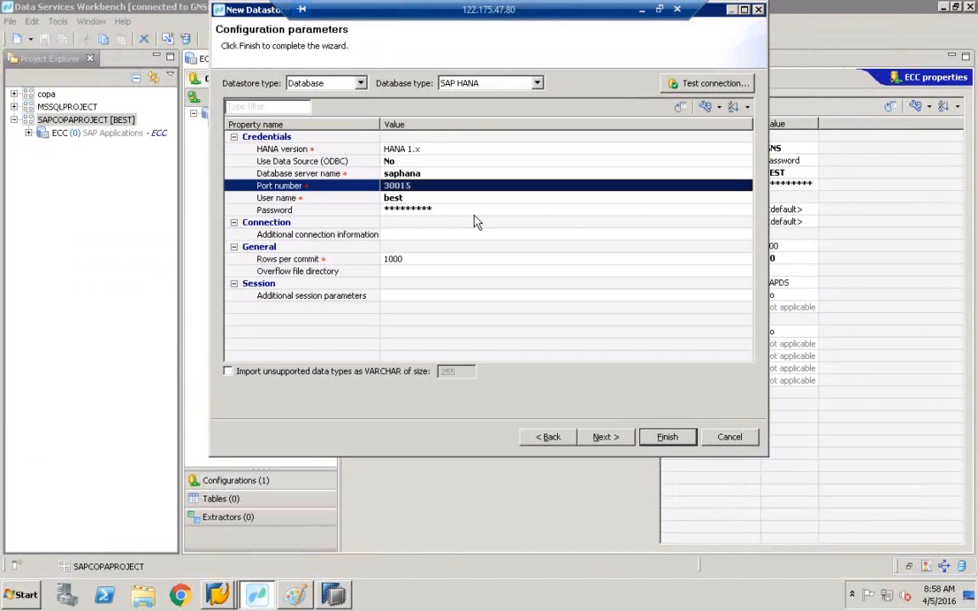
click(412, 199)
click(415, 210)
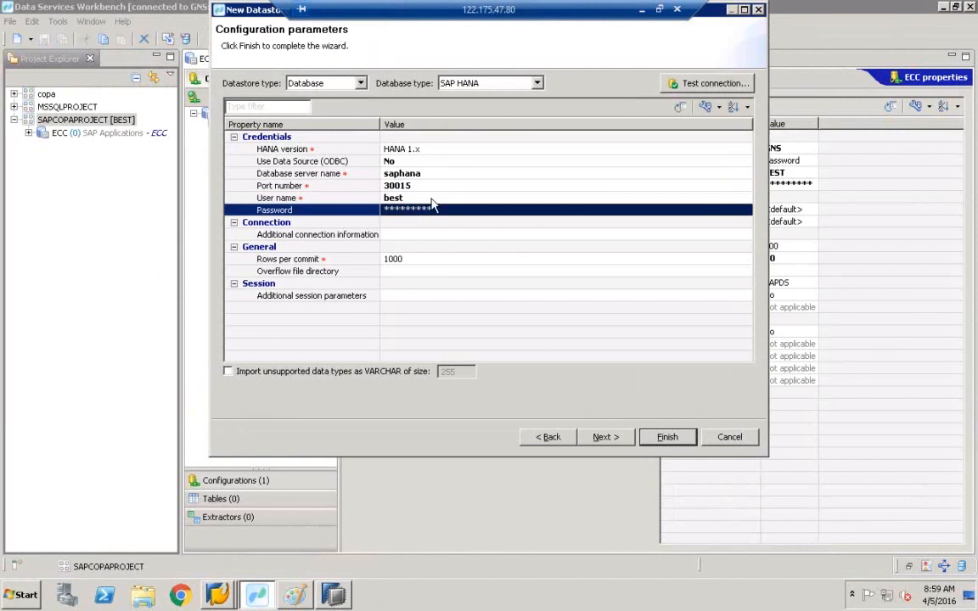
Test the HANA datastore's connection and finish creating the datastore
click(694, 87)
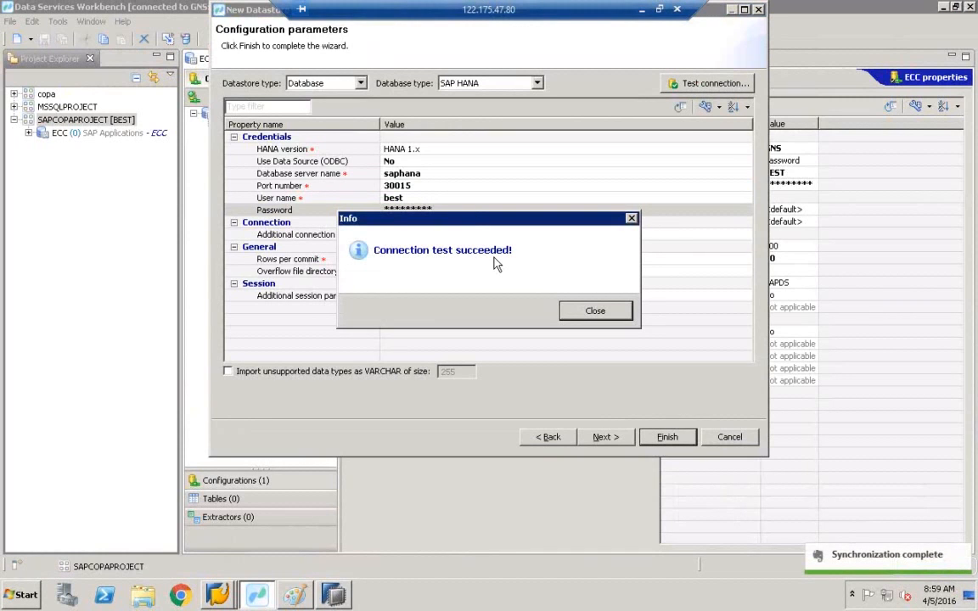
click(619, 312)
click(668, 437)
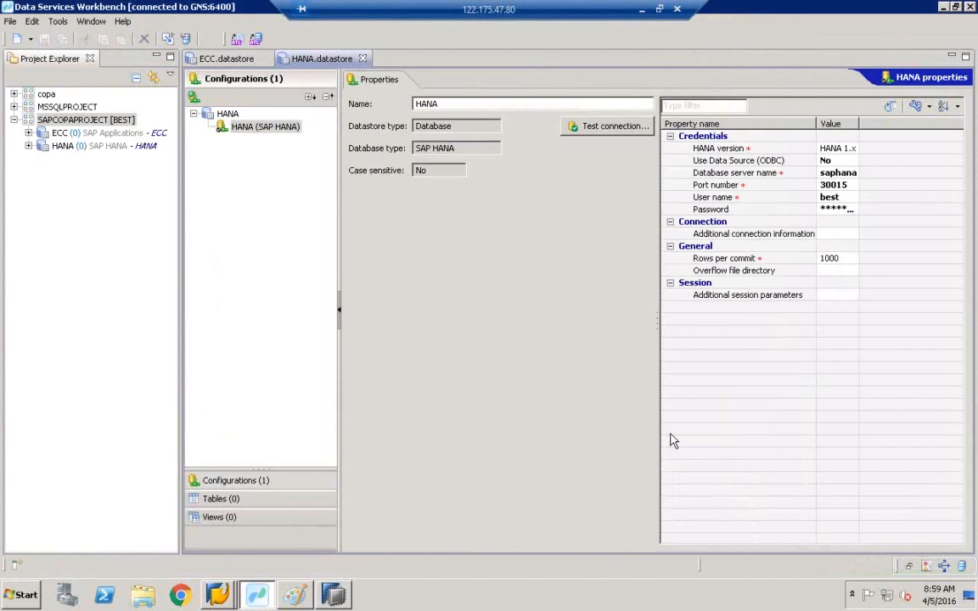
Switch to the Paint diagram and label the two DS ovals ecc and hana, each with text beneath its oval
click(294, 596)
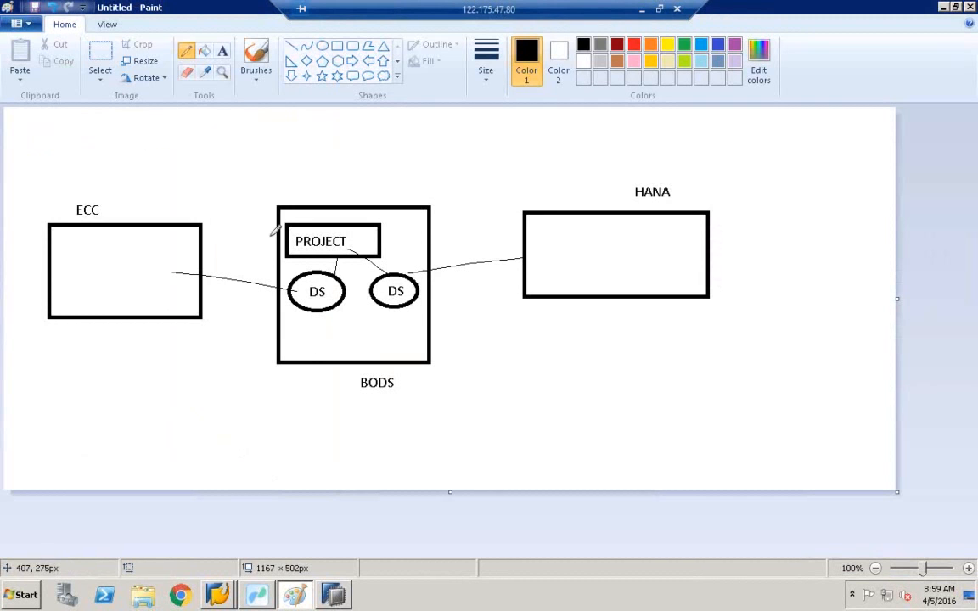
click(223, 51)
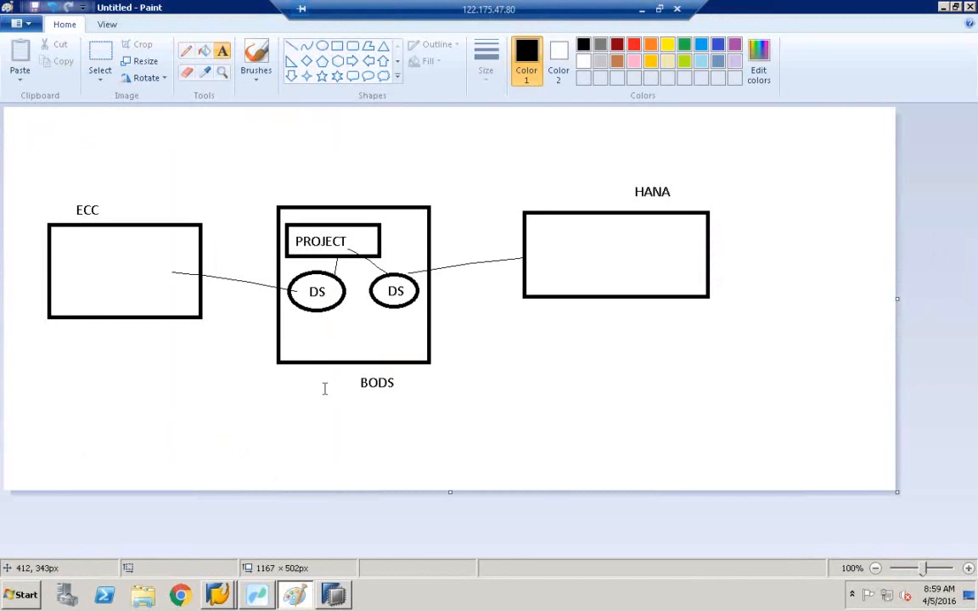
click(289, 302)
text(ecc)
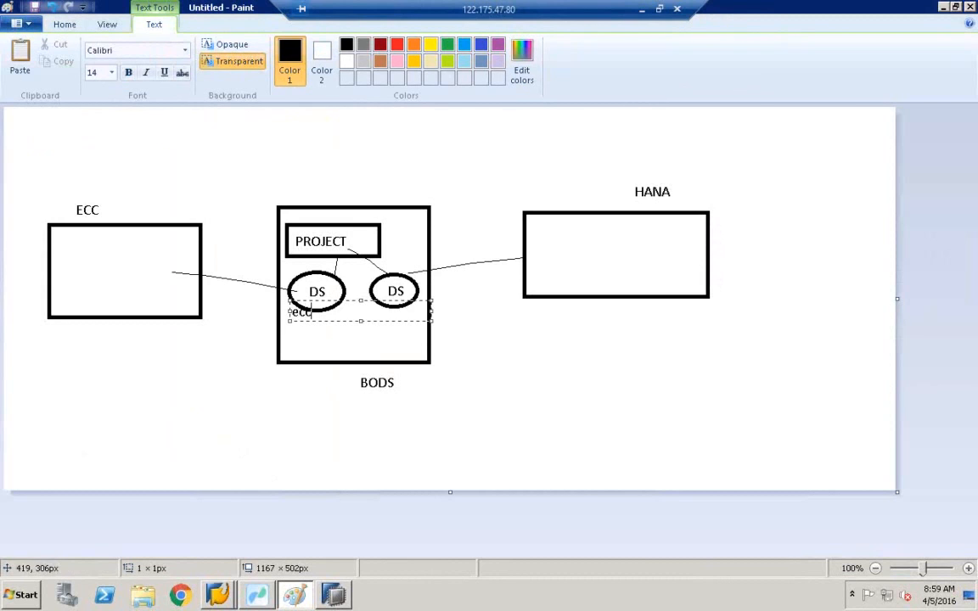
double_click(325, 339)
click(387, 314)
click(387, 314)
text(hana)
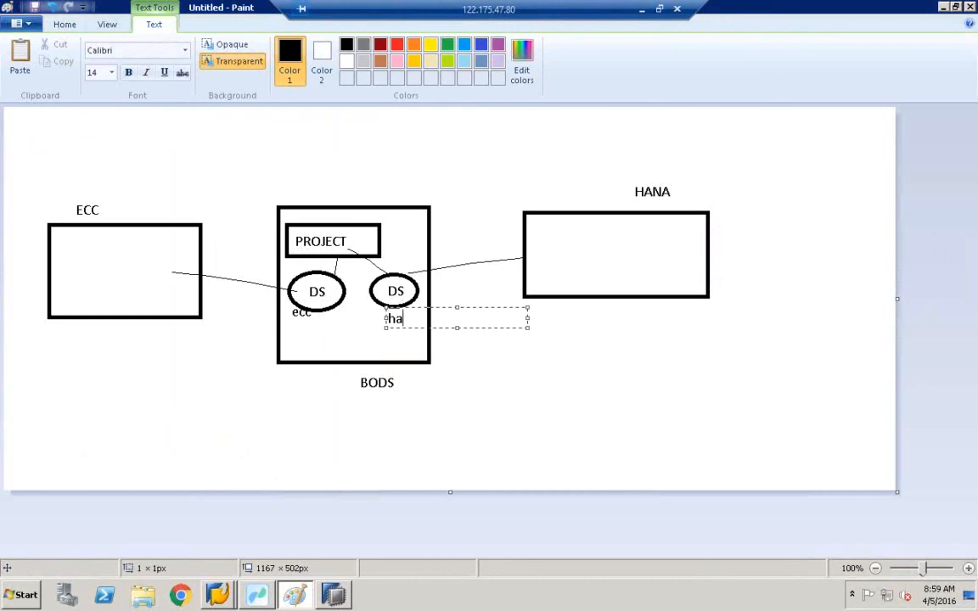
click(610, 437)
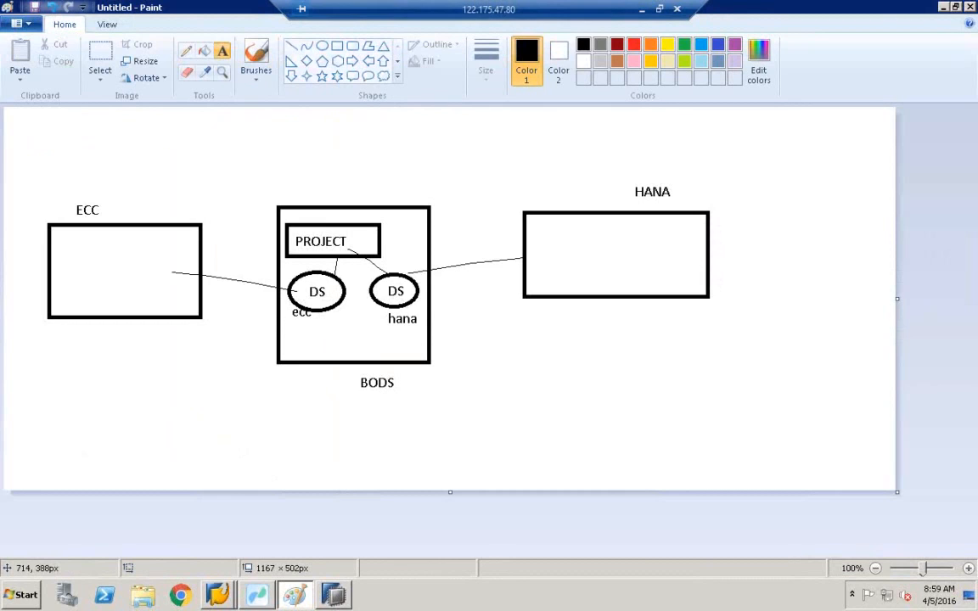
Draw a rectangle about 45 × 29 px inside the ECC box, circle it freehand, and run a pencil line from it to below the BODS box
click(337, 47)
drag(100, 253, 136, 277)
click(185, 50)
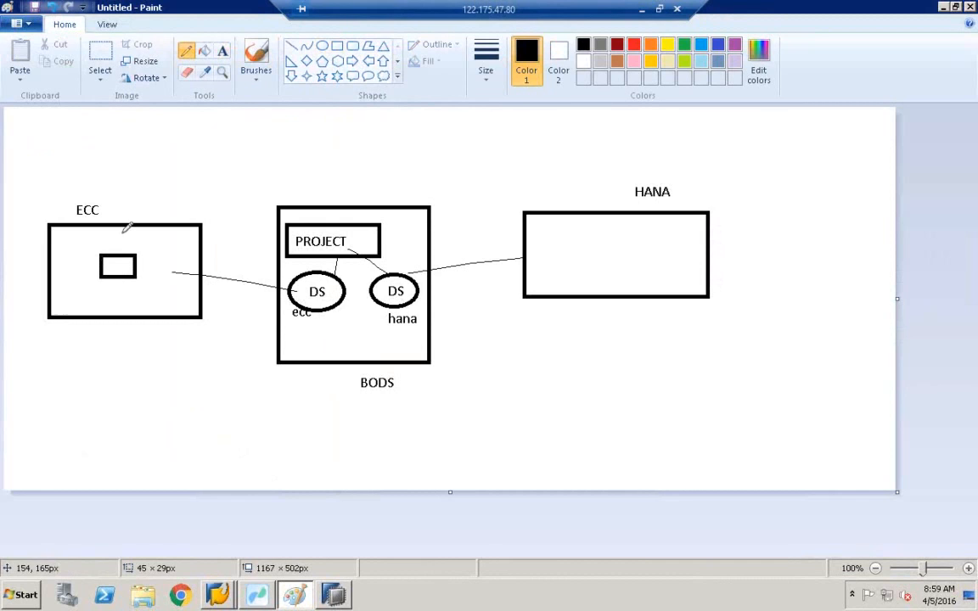
mouse_move(94, 246)
mouse_down()
mouse_move(164, 274)
mouse_move(94, 250)
mouse_move(123, 241)
mouse_move(179, 135)
mouse_move(273, 142)
mouse_move(314, 331)
mouse_move(353, 417)
mouse_move(447, 445)
mouse_up()
Draw a rectangle about 209 × 83 px below the BODS box and label it repo
click(337, 46)
drag(522, 474, 524, 476)
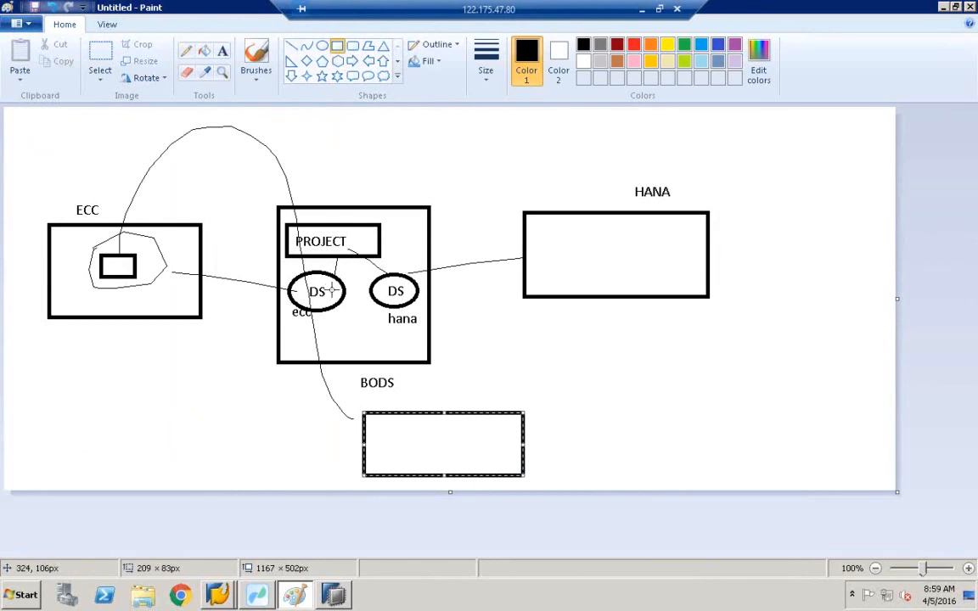
click(223, 50)
click(408, 430)
text(repo)
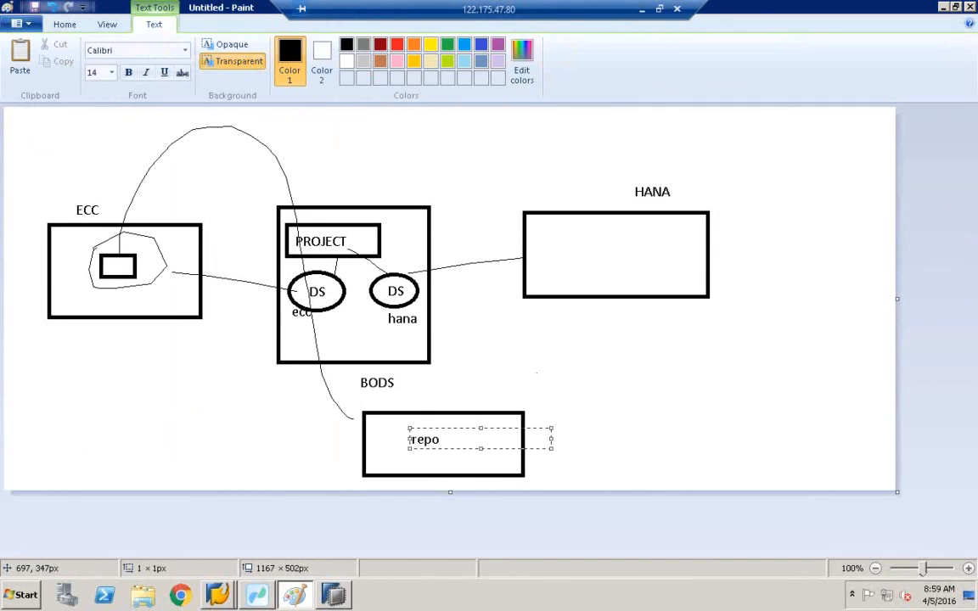
click(536, 371)
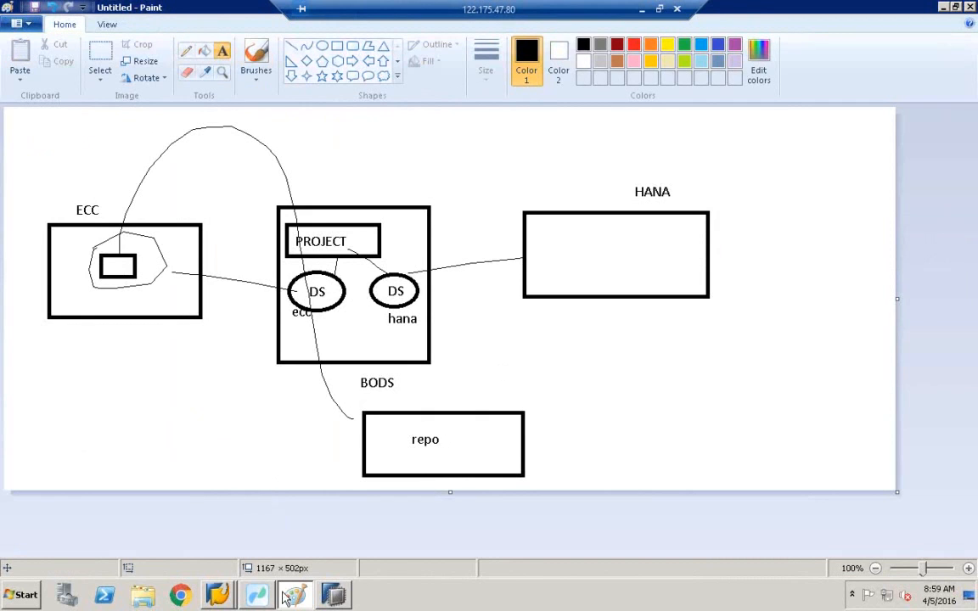
Switch to Data Services Workbench and open the table list of the ECC datastore
click(257, 594)
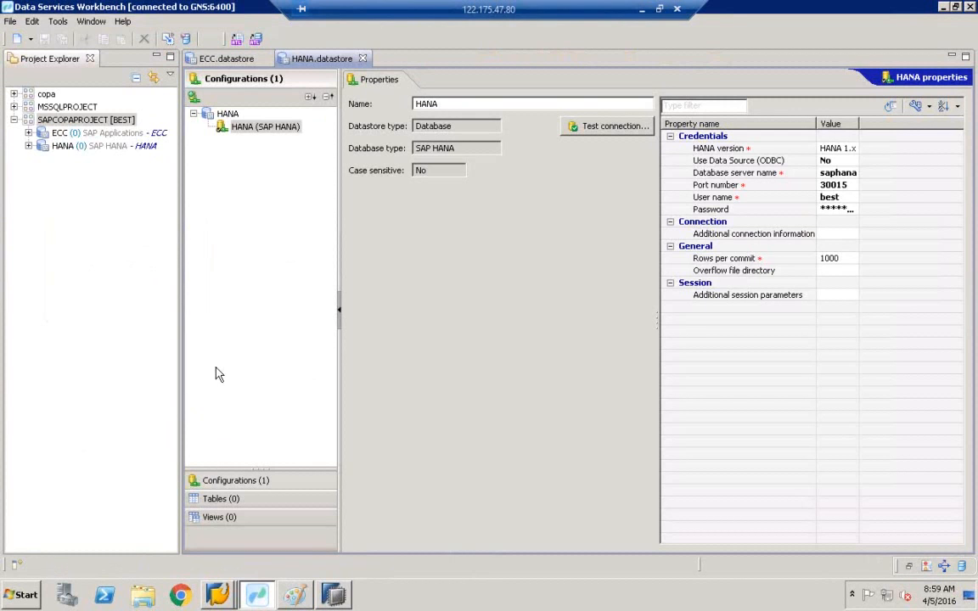
click(56, 132)
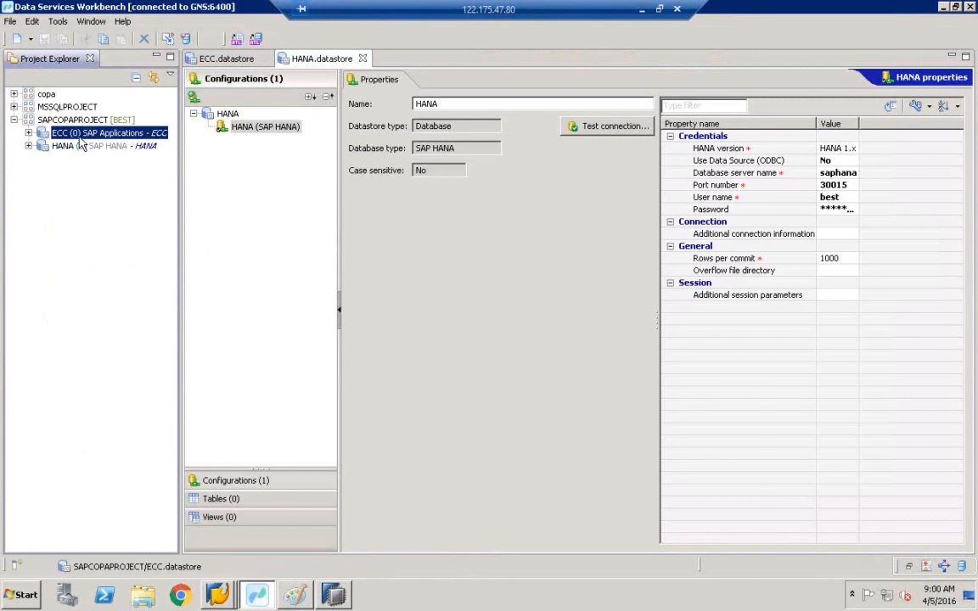
double_click(72, 133)
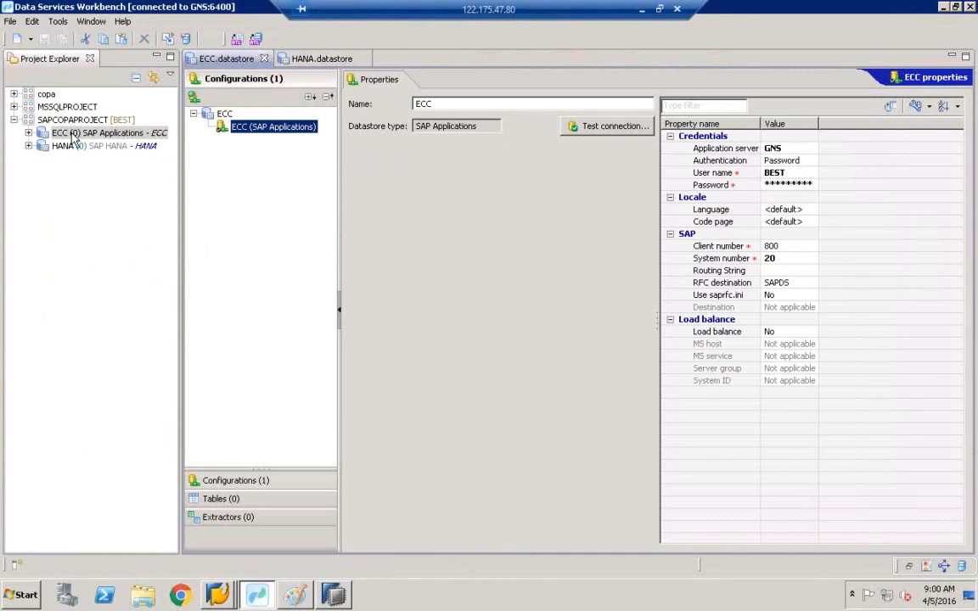
click(217, 499)
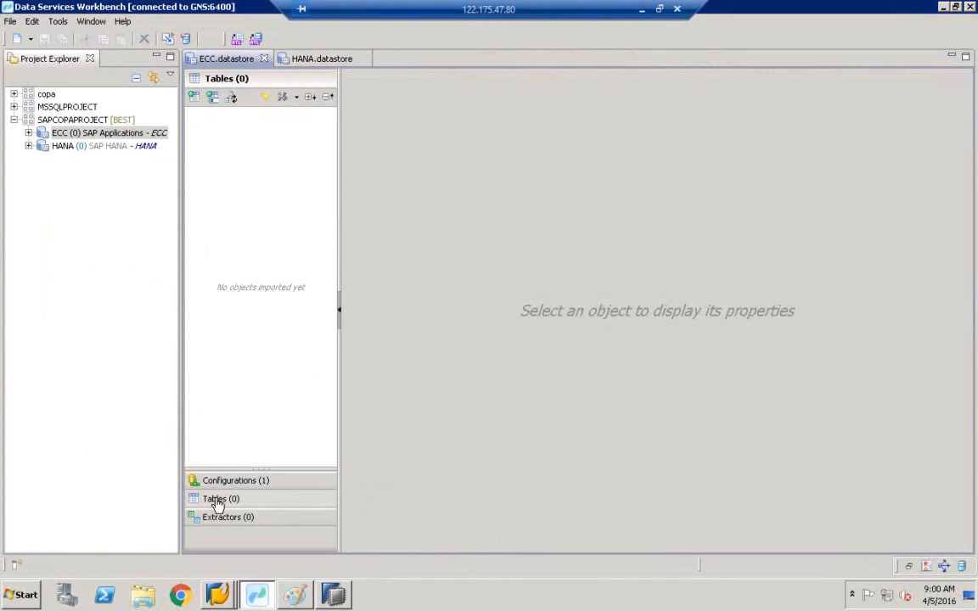
Import the table KNA1 by name into the ECC datastore
click(214, 102)
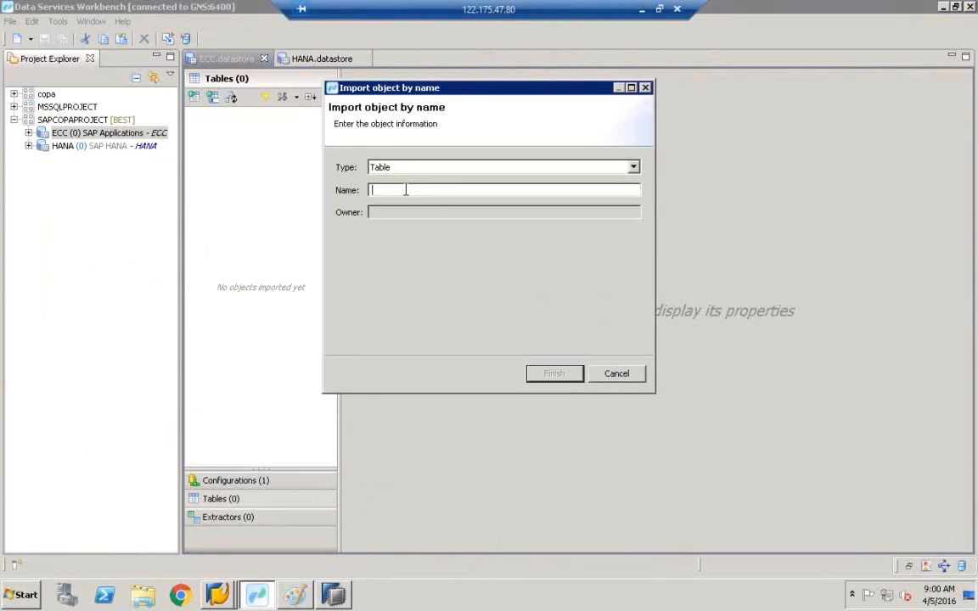
text(k)
key(BackSpace)
text(KNA1)
click(557, 378)
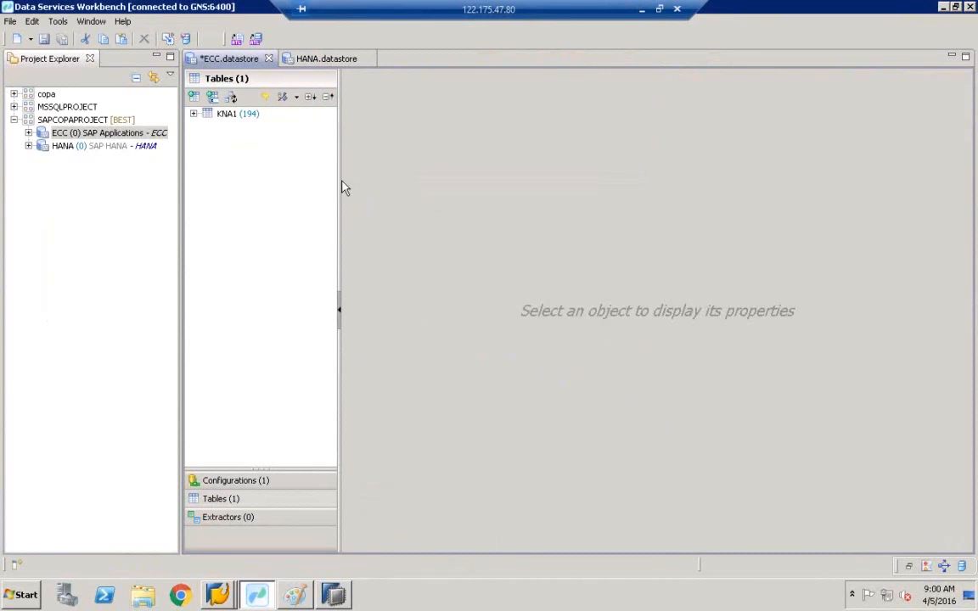
Expand the KNA1 table, widen the table list, and look through the table's columns and descriptions
drag(338, 184, 467, 181)
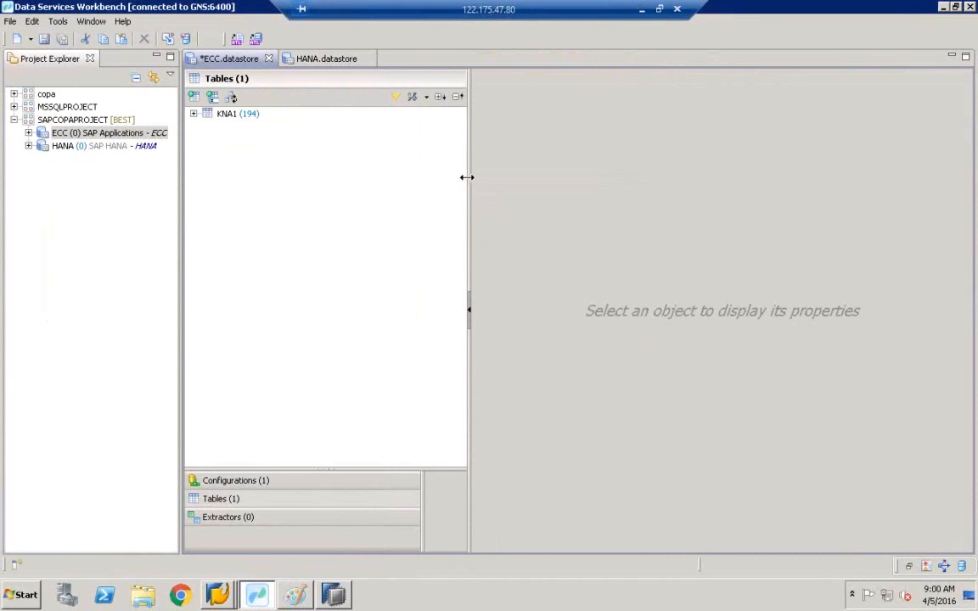
click(194, 114)
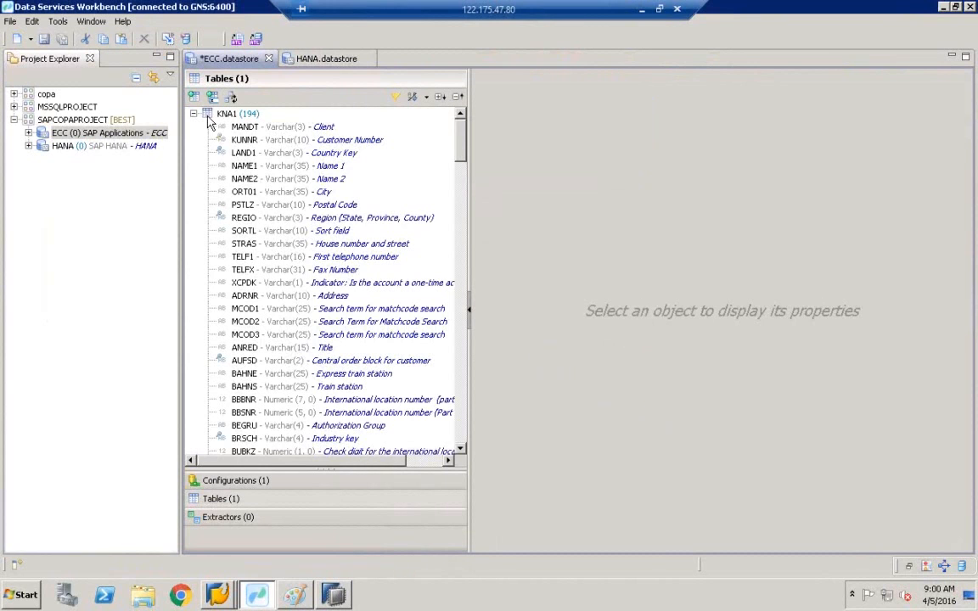
drag(468, 164, 525, 164)
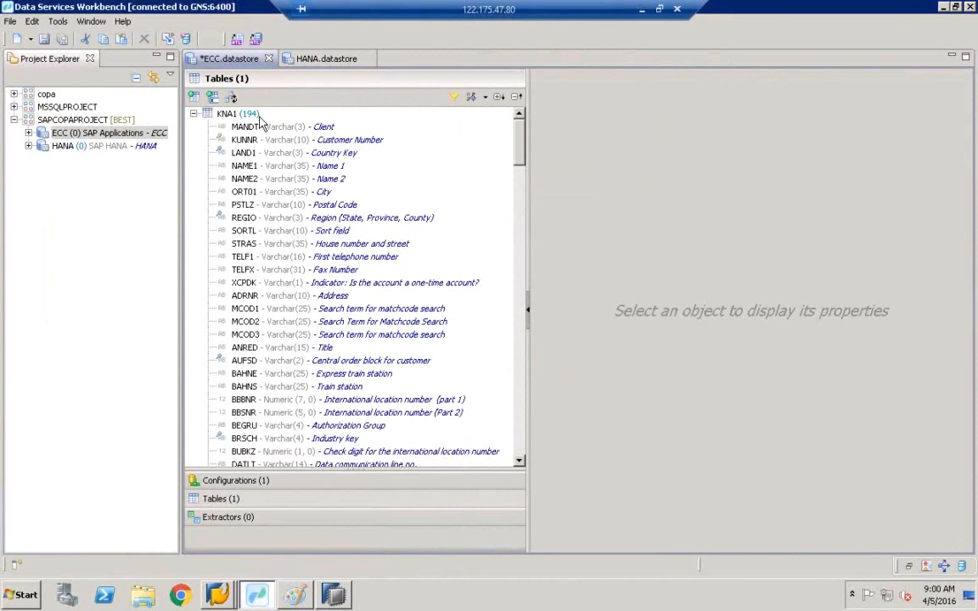
drag(519, 146, 521, 363)
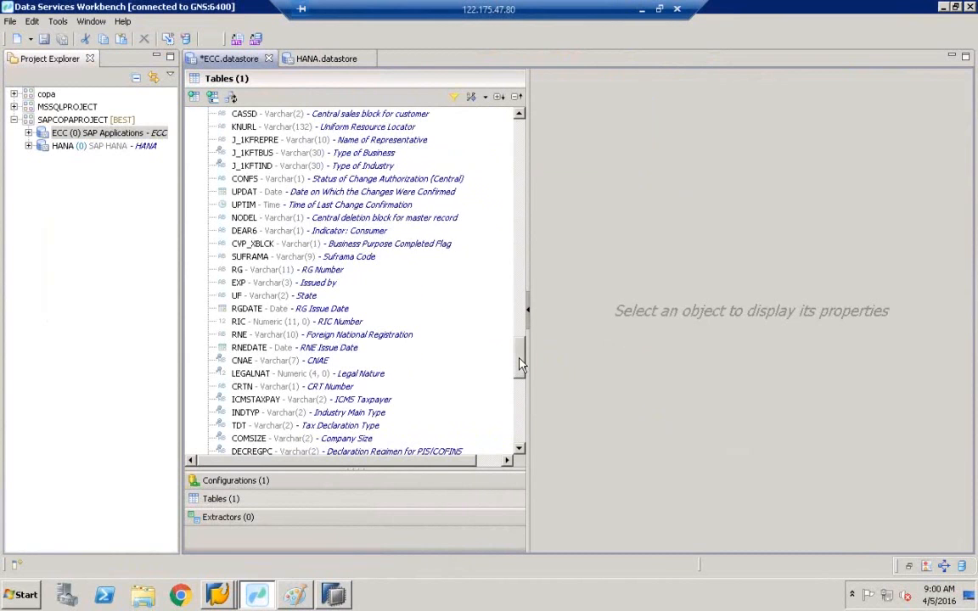
Return to the start of the KNA1 column list and collapse the table
right_click(521, 363)
click(520, 348)
drag(520, 346, 525, 111)
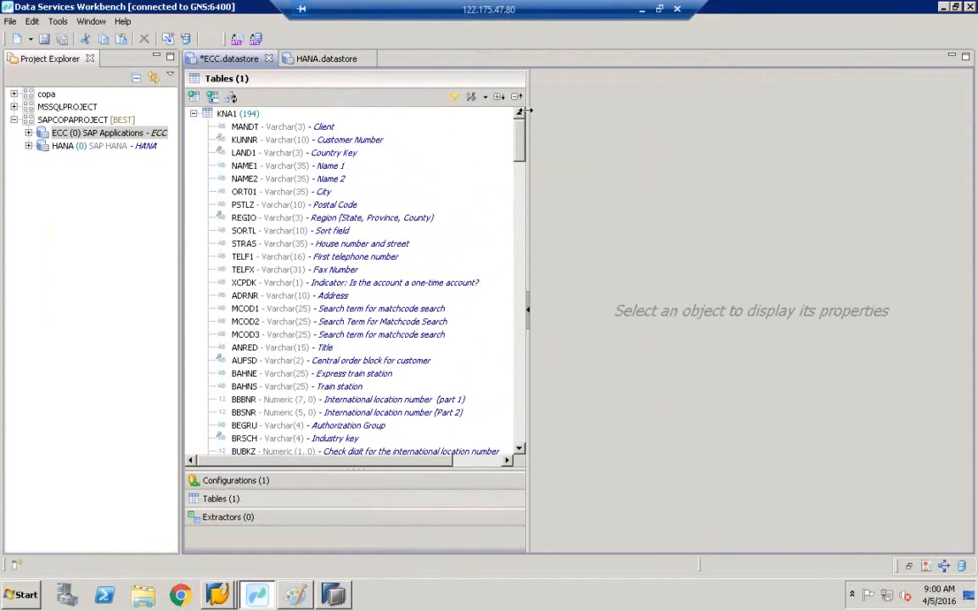
click(193, 113)
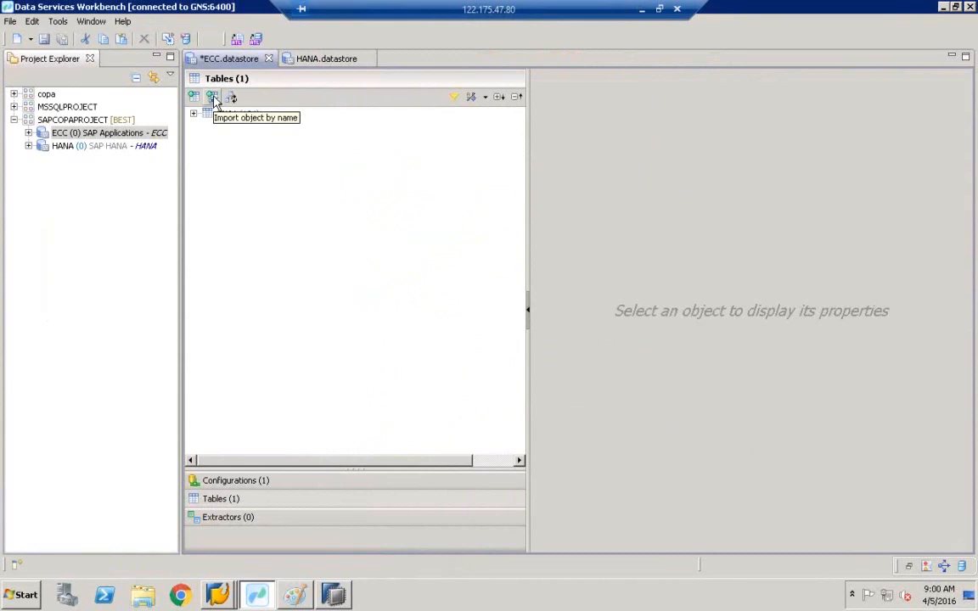
Save the ECC datastore and expand its Table folder in the SAPCOPAPROJECT tree
click(46, 41)
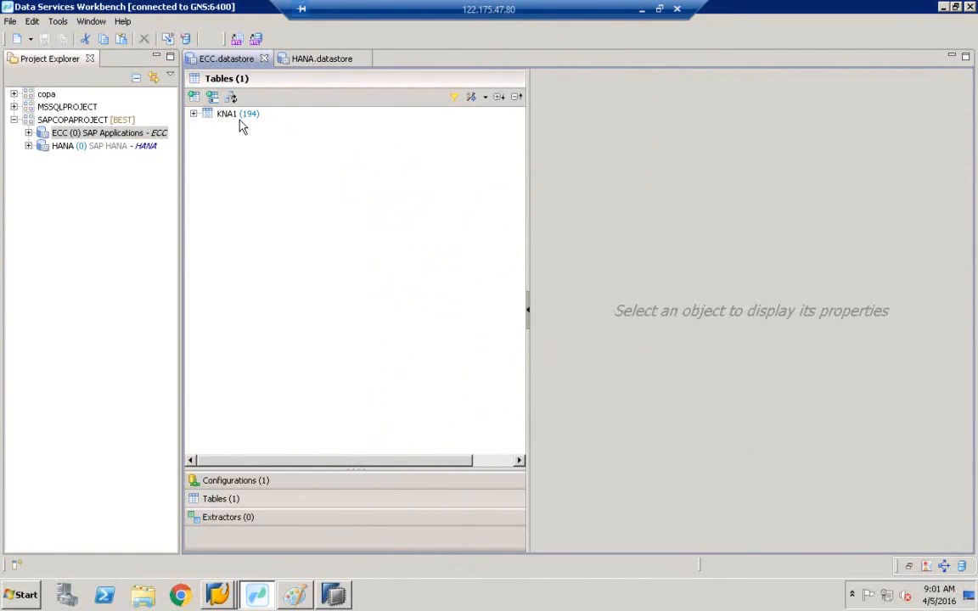
click(29, 133)
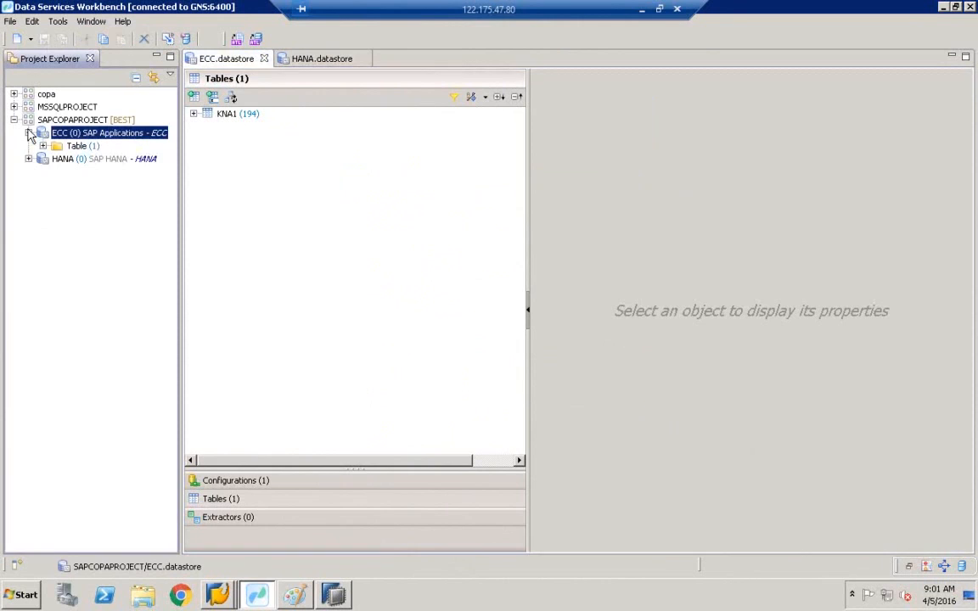
click(42, 146)
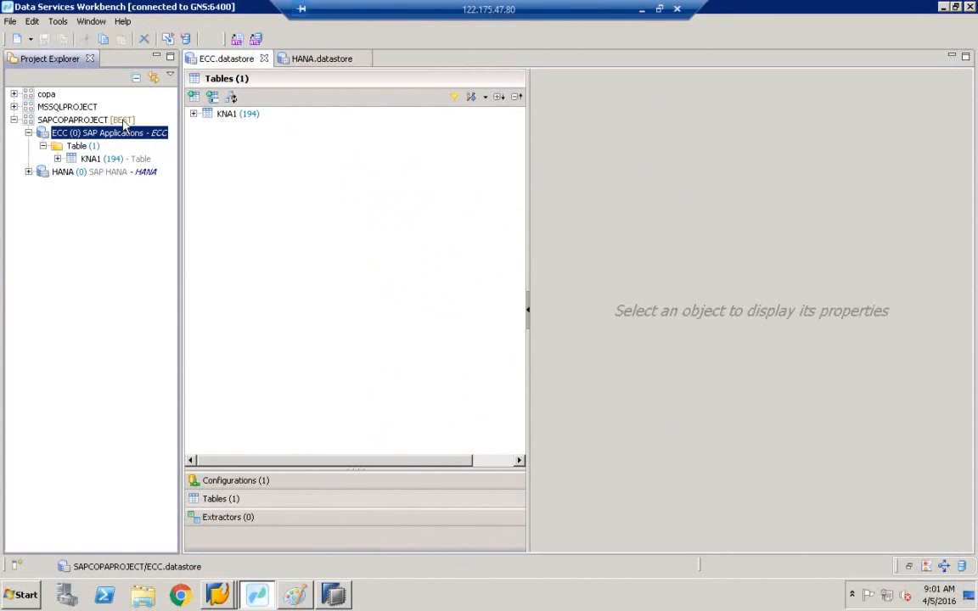
Browse the importable SAP objects for the ECC datastore from Logistics through SDSLS and SDSLS_LO to the Material folder SDSLS85101
click(194, 97)
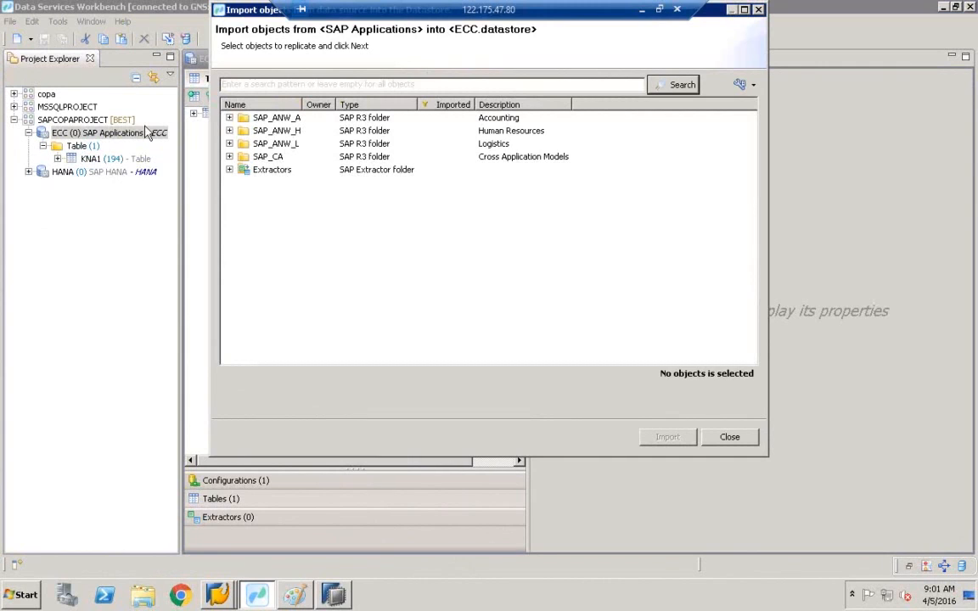
click(230, 145)
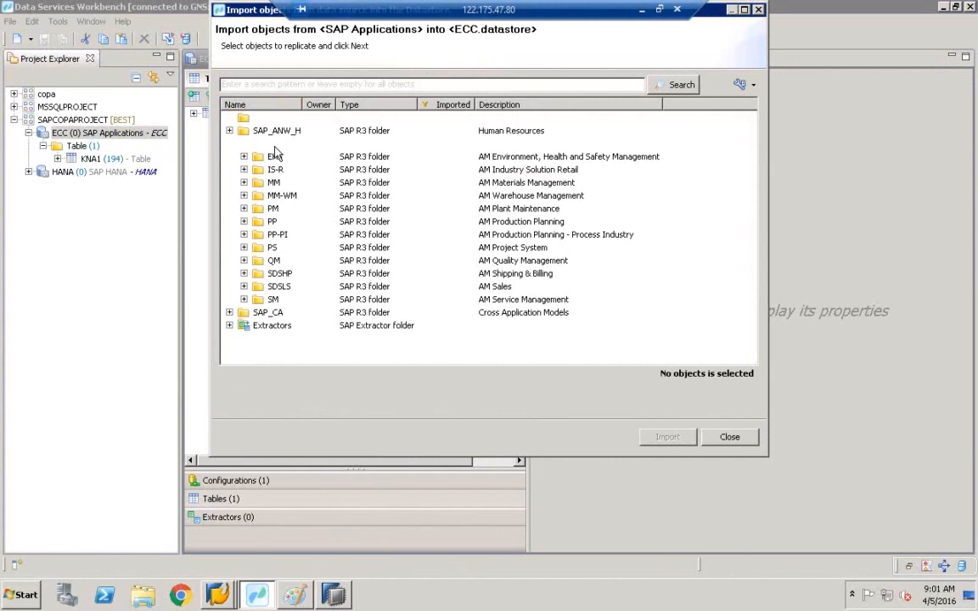
click(252, 141)
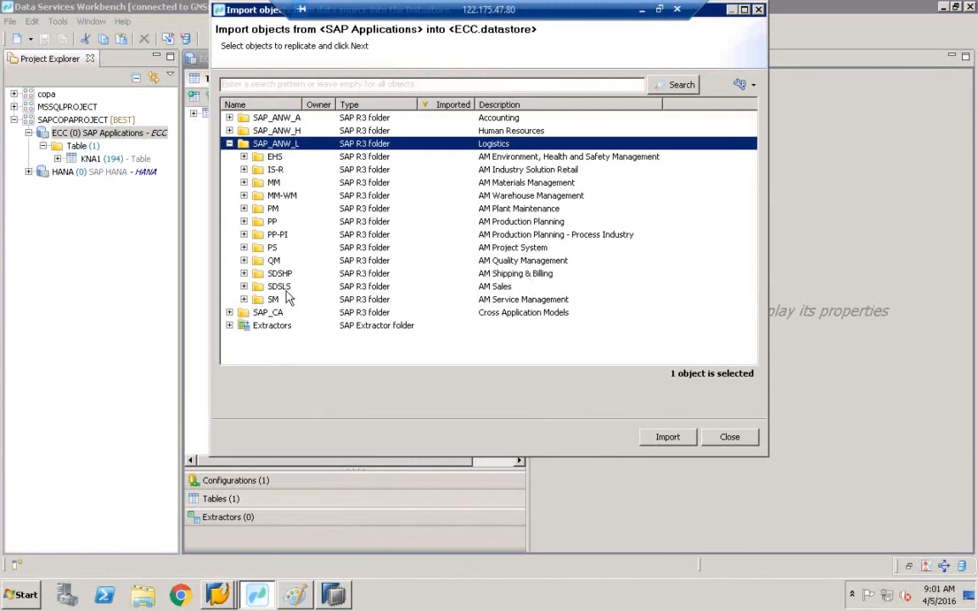
click(244, 286)
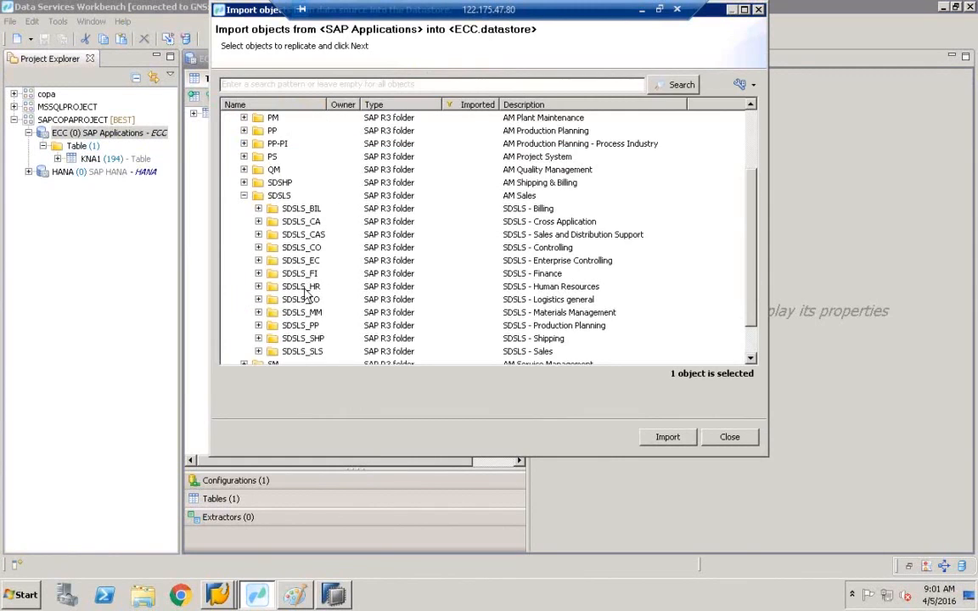
click(509, 196)
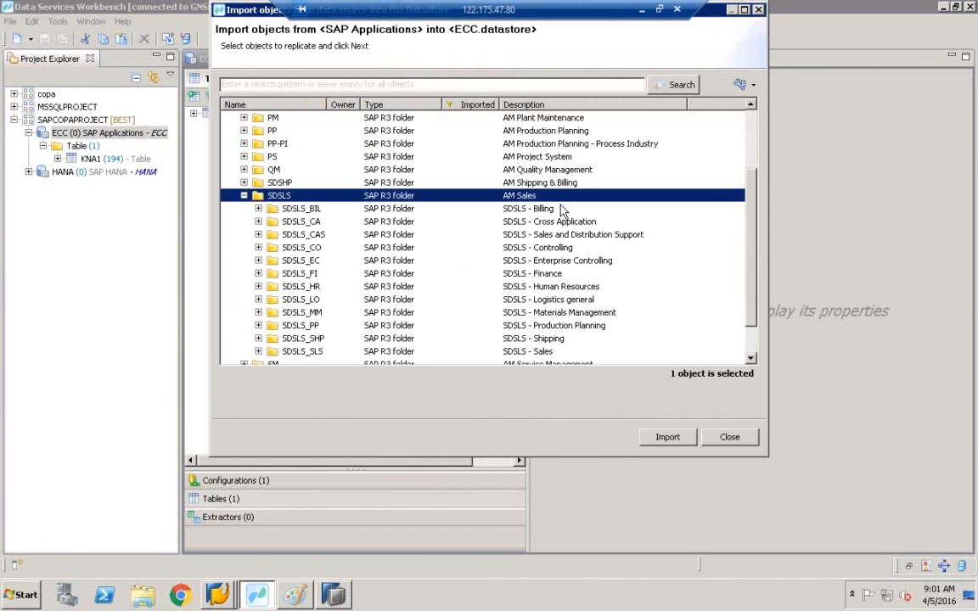
click(571, 299)
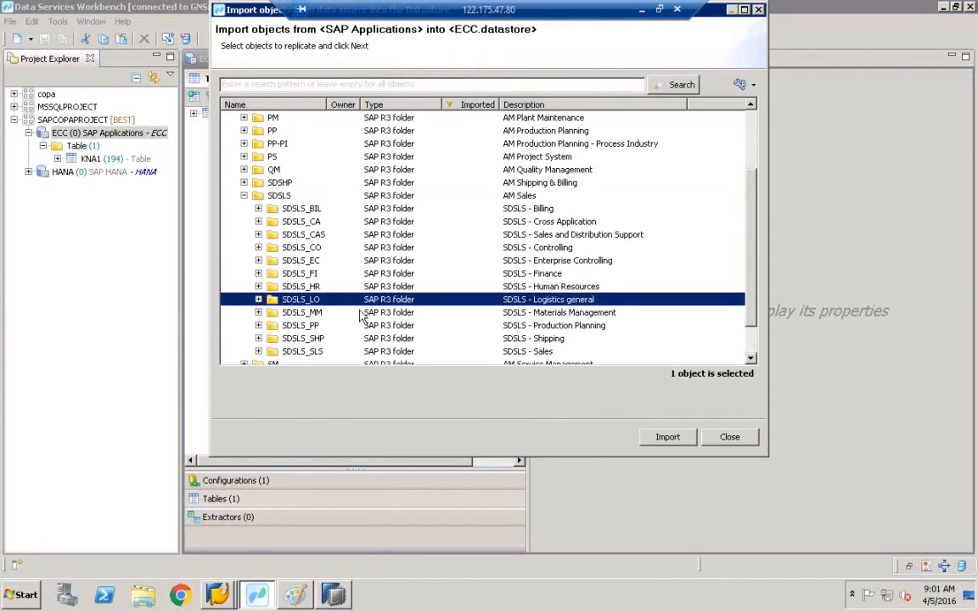
click(258, 300)
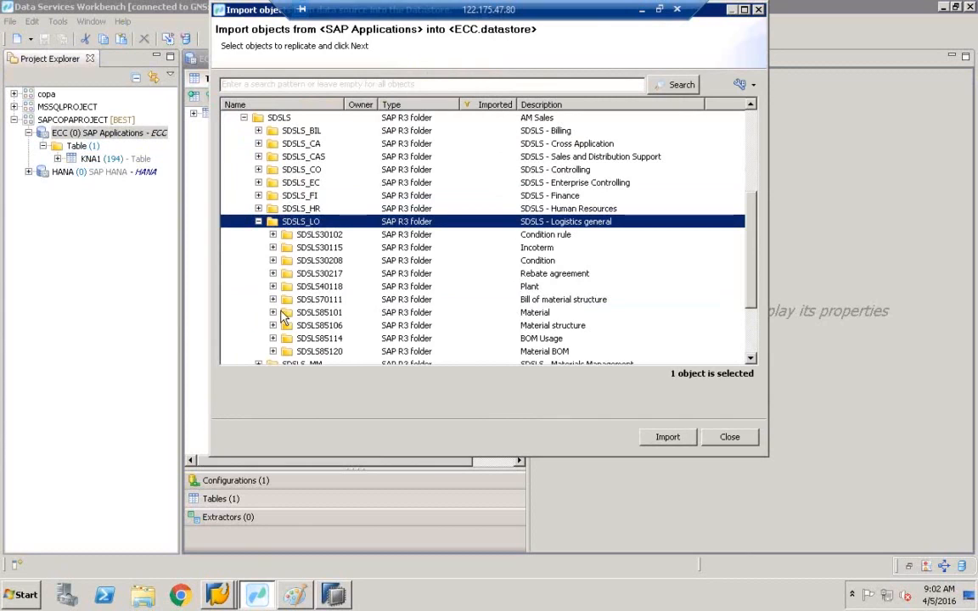
click(272, 312)
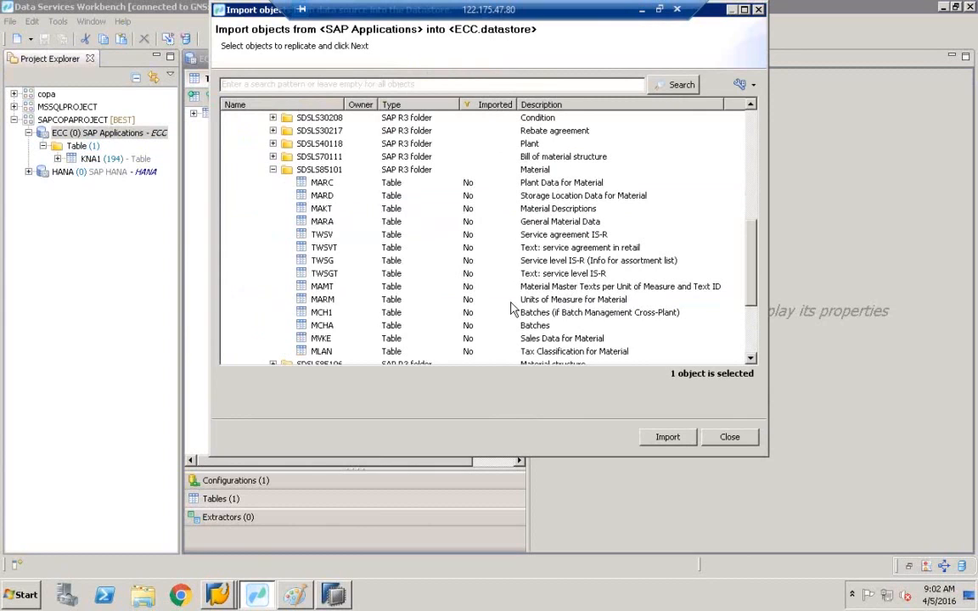
Import the tables MARA and MAKT from the Material folder into the ECC datastore
click(328, 222)
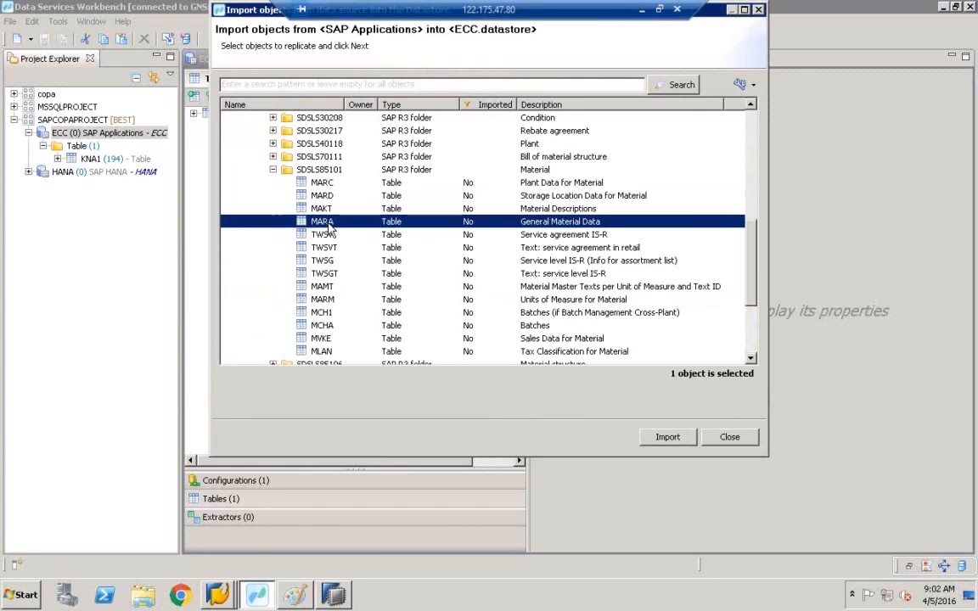
ctrl+click(330, 212)
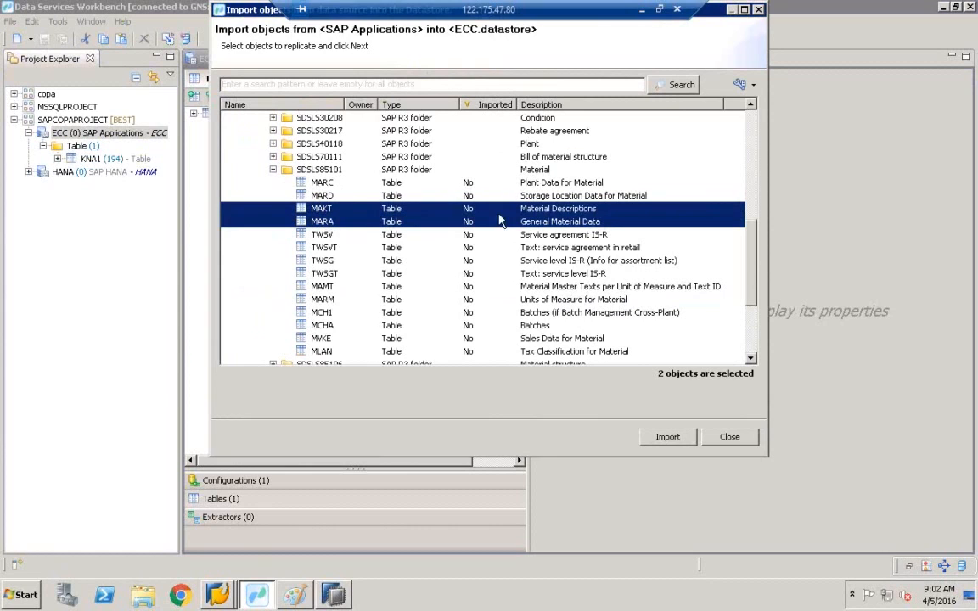
click(679, 439)
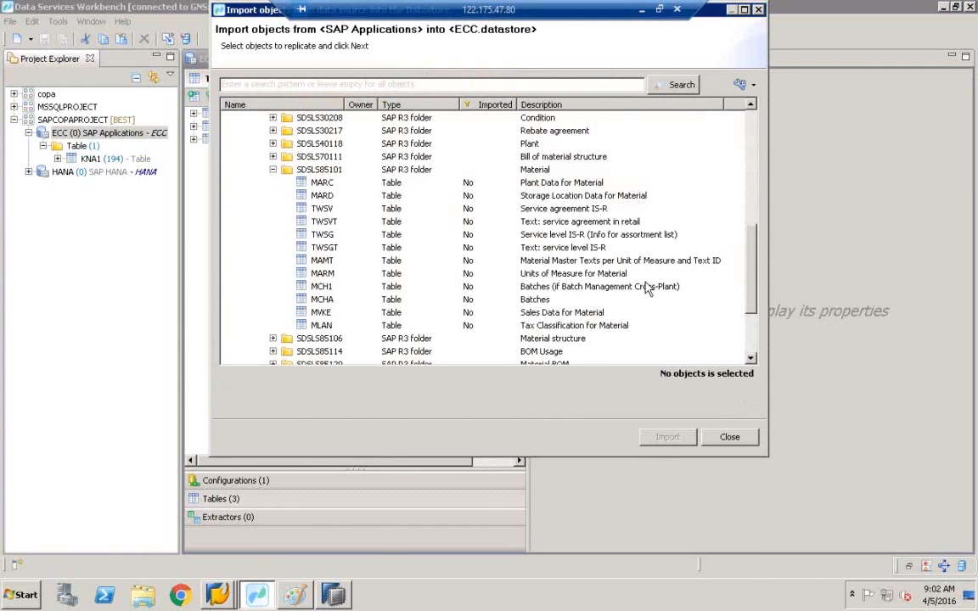
Collapse the Logistics folders, look through the Accounting folder's application areas, and close the object browser
click(751, 123)
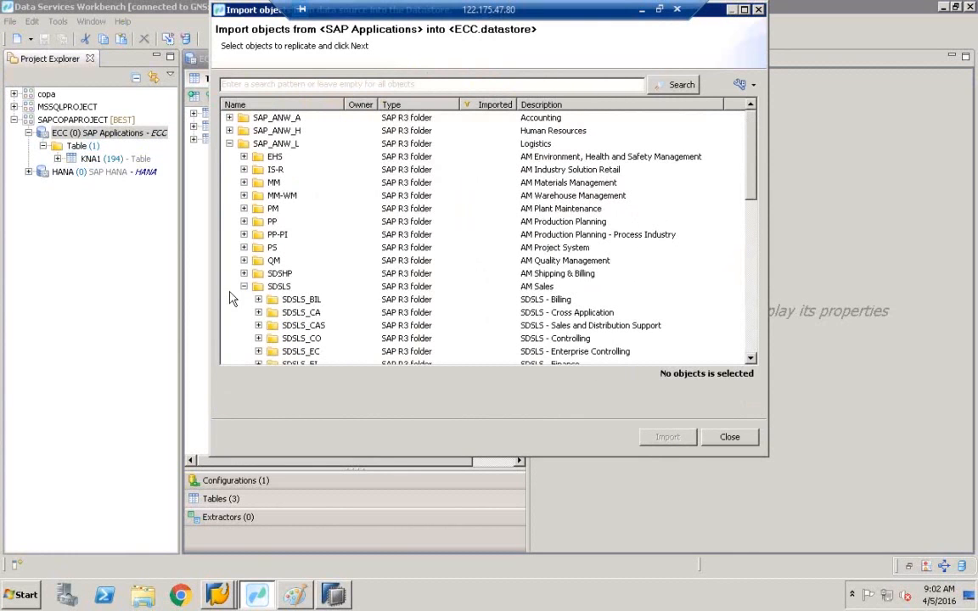
click(244, 286)
click(229, 143)
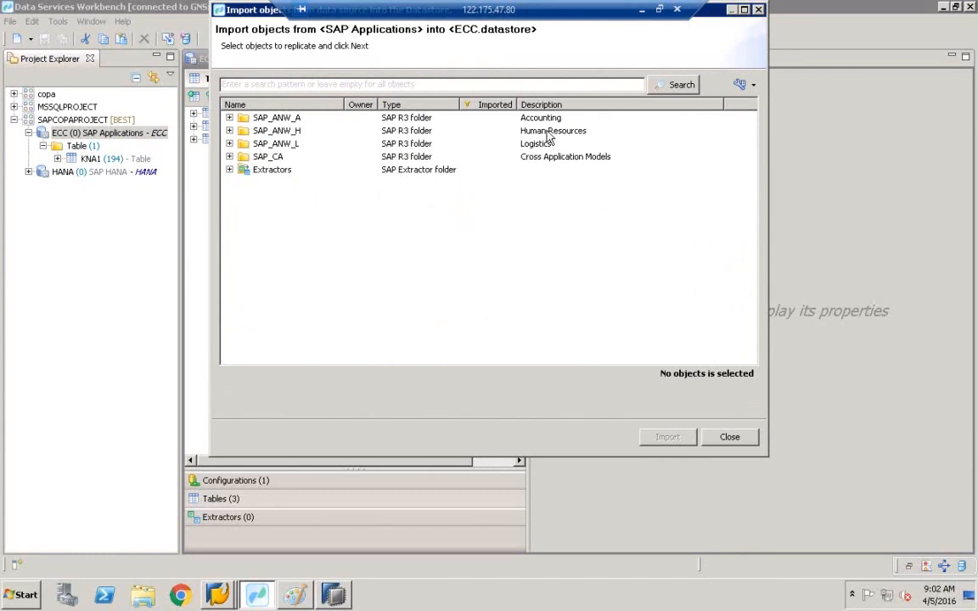
click(229, 118)
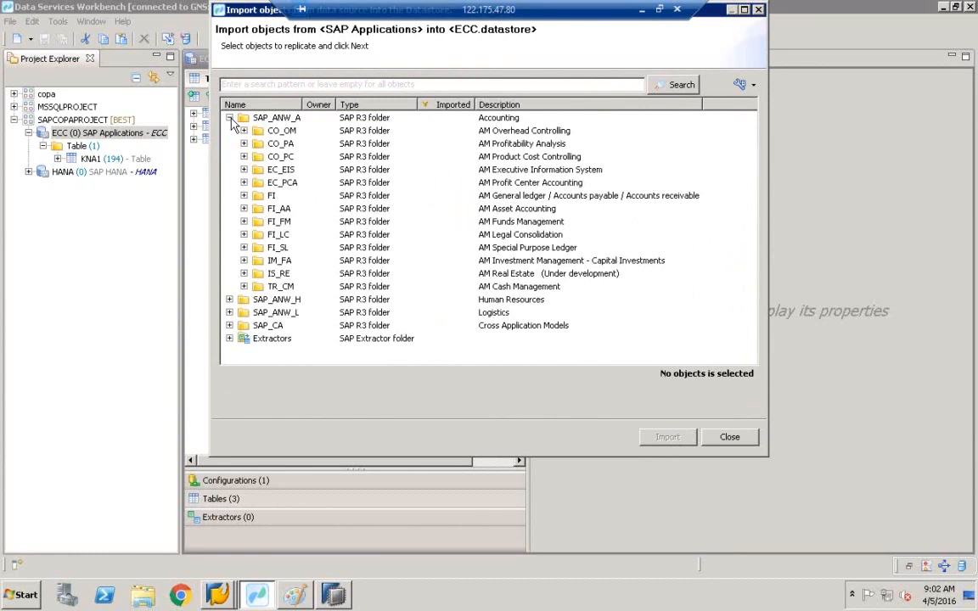
click(230, 118)
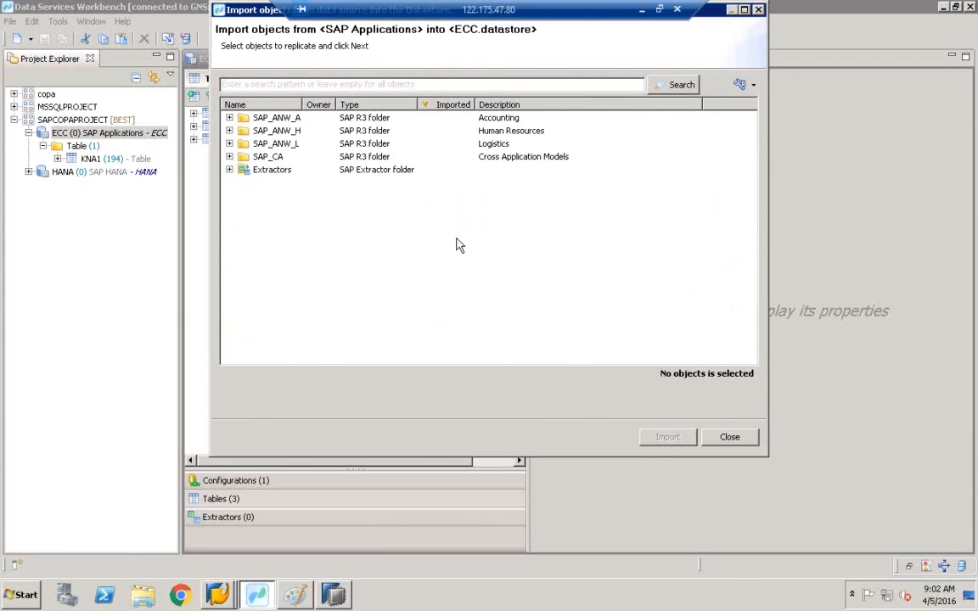
click(740, 436)
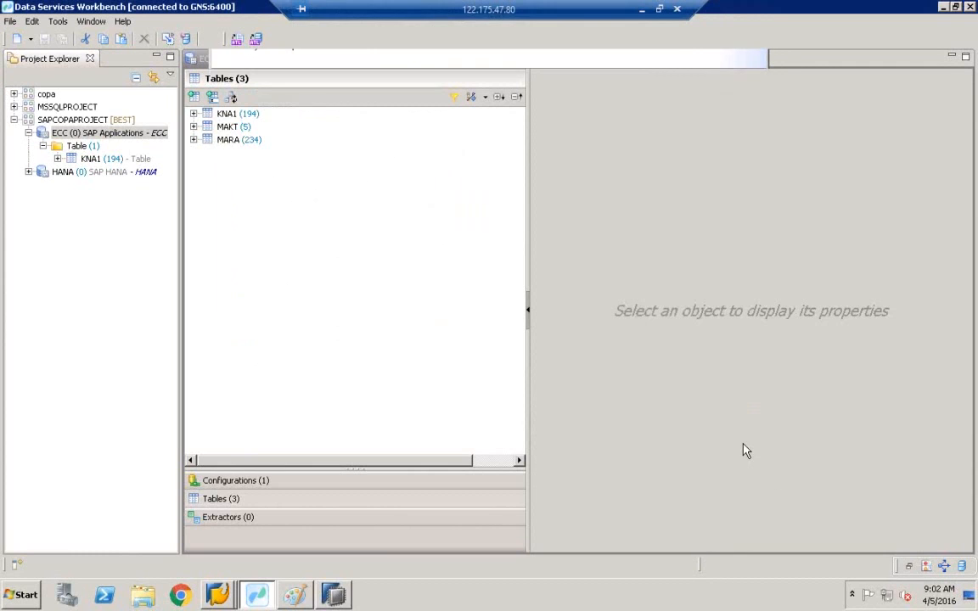
Import the tables CE1IDEA and CE2IDEA by name into the ECC datastore
click(213, 99)
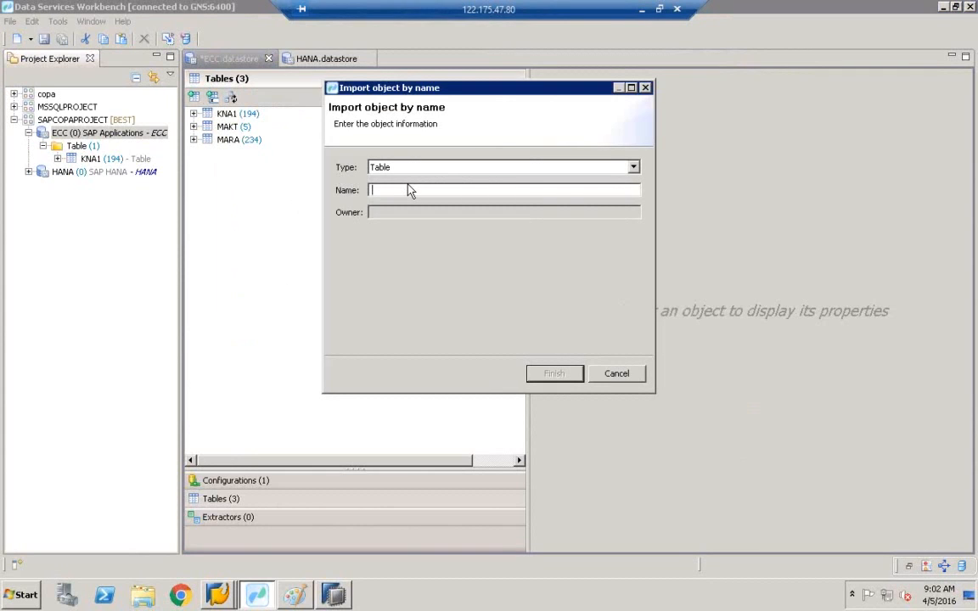
text(CE1)
key(BackSpace)
text(C)
key(BackSpace)
text(CE1IDEA)
key(Return)
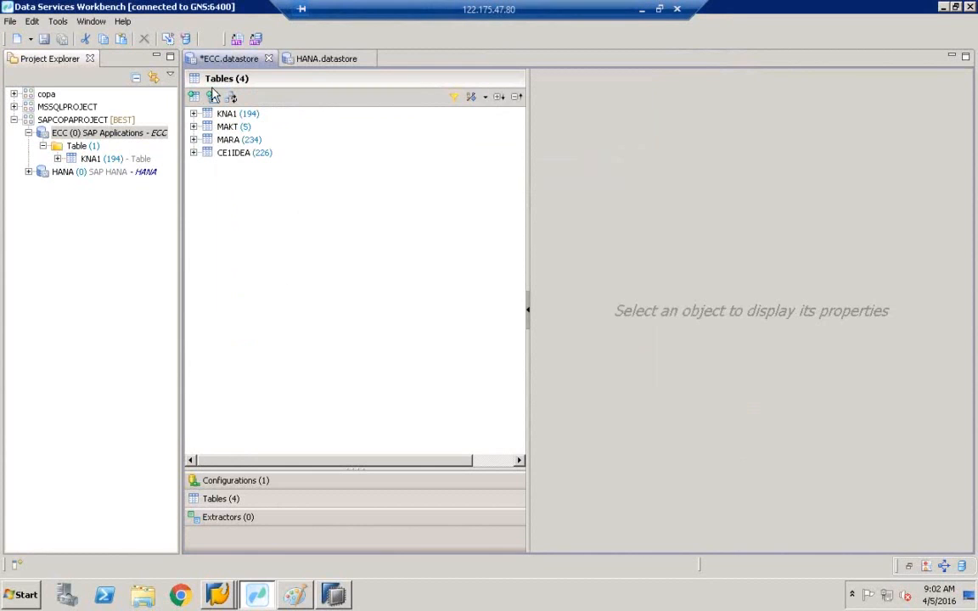
click(213, 98)
text(CE2IDEA)
key(Return)
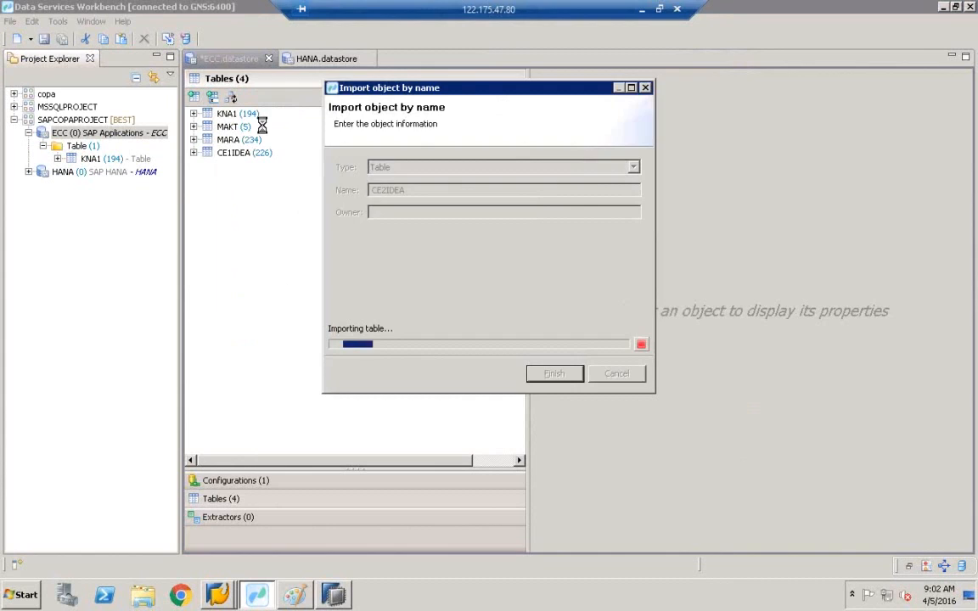
Import the tables T005T and T005U by name into the ECC datastore
click(212, 98)
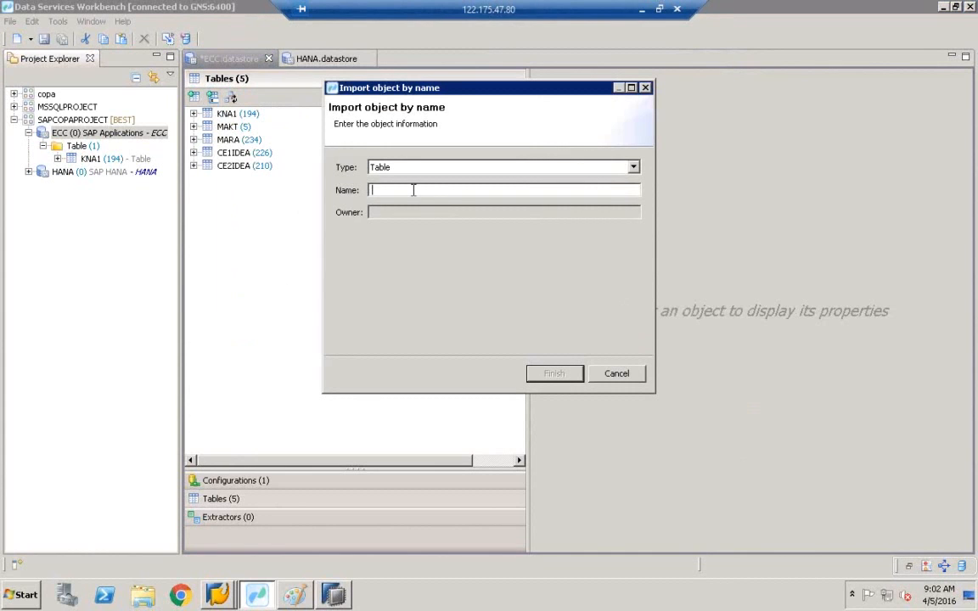
text(T005T)
key(Return)
click(212, 99)
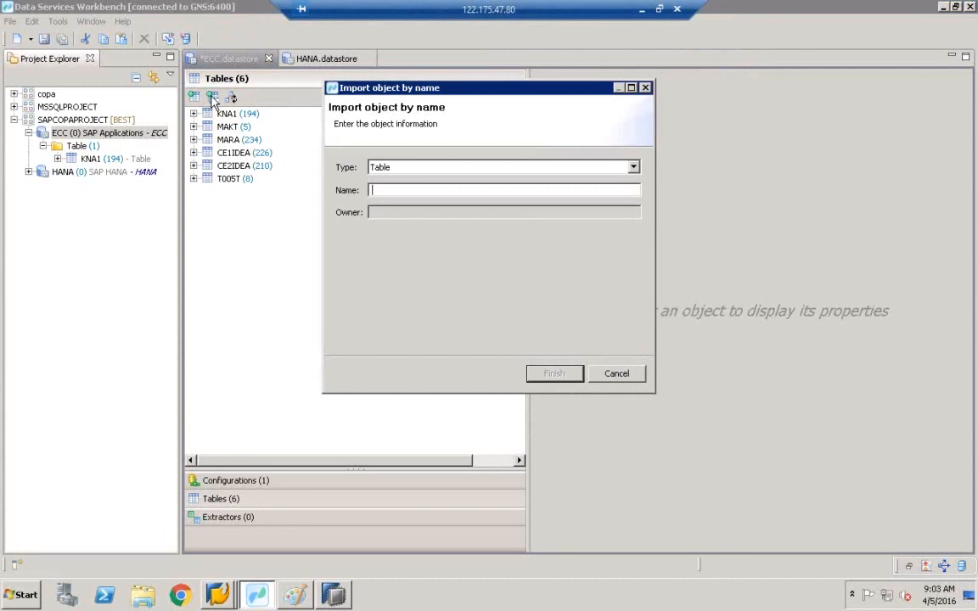
text(T005U)
key(Return)
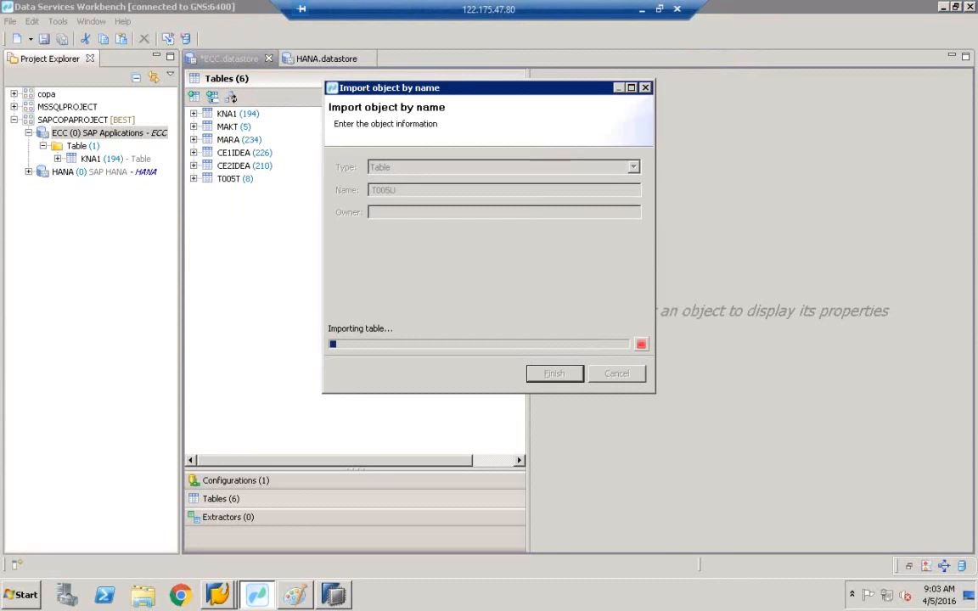
Import the table T001 by name into the ECC datastore
click(212, 99)
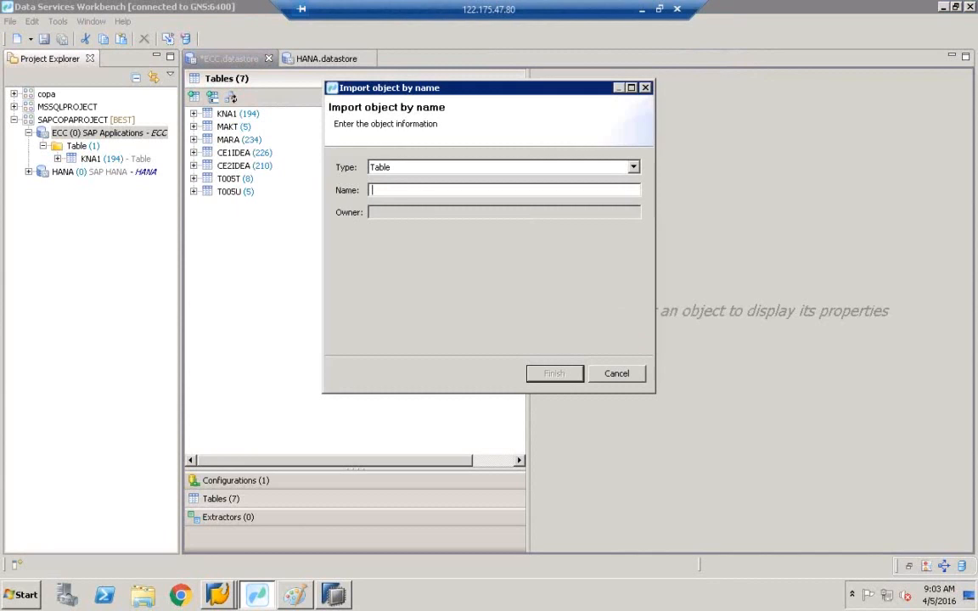
text(T001)
key(Return)
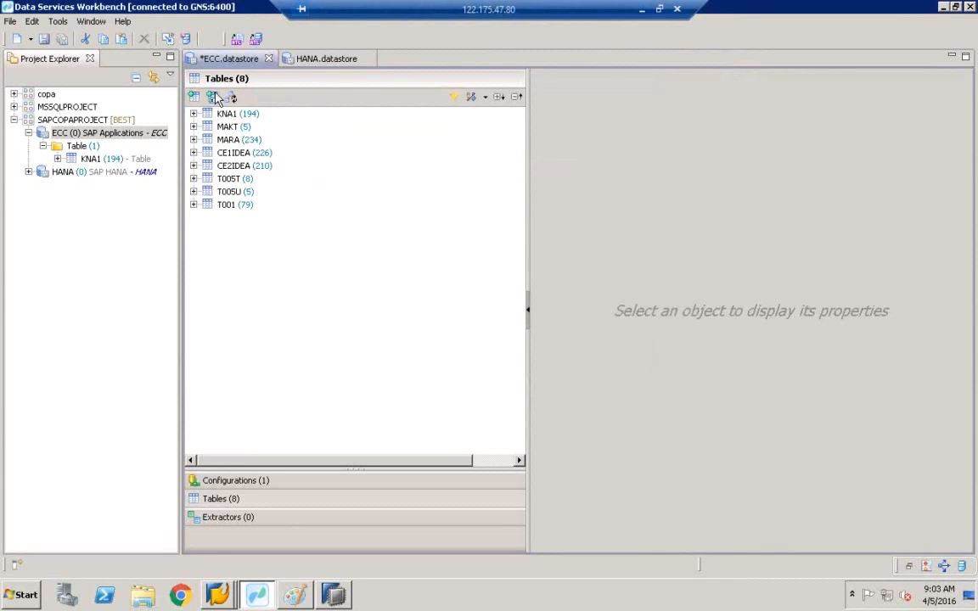
Import the tables TVKO and TVKOT by name into the ECC datastore
click(213, 98)
text(TVKO)
key(Return)
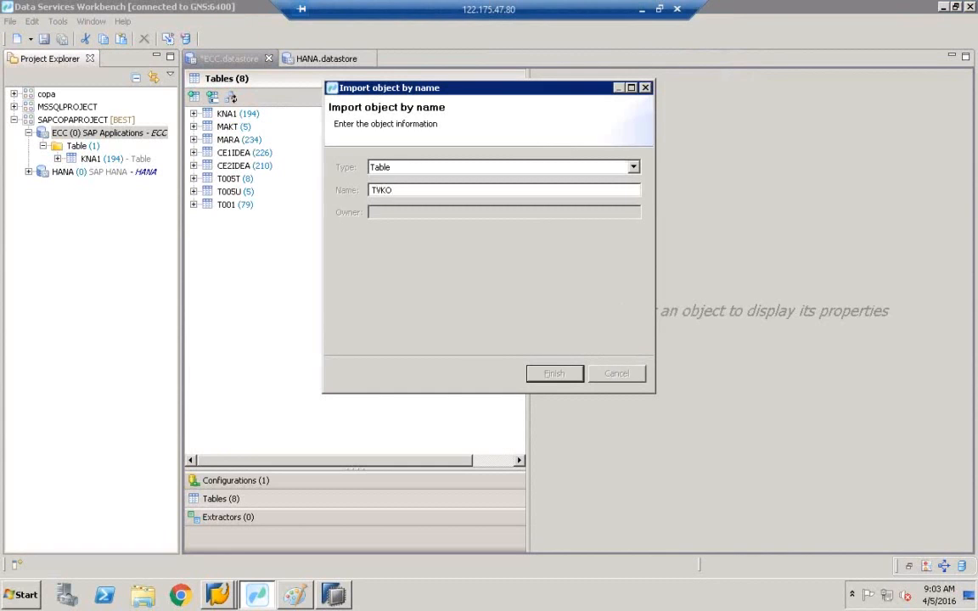
click(230, 99)
text(TV)
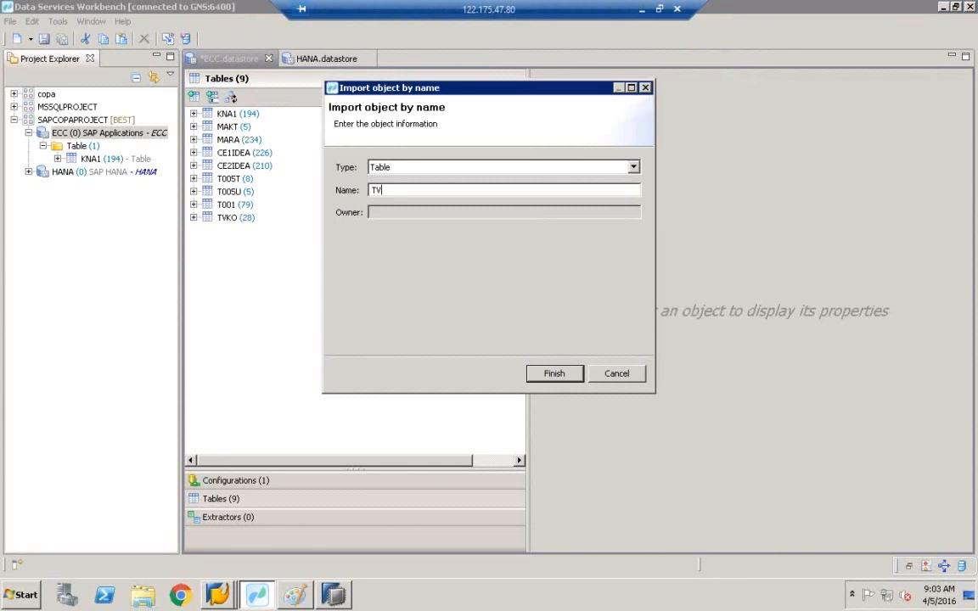
text(KOT)
key(Return)
Import the tables TCURT and VBAK by name into the ECC datastore
click(231, 98)
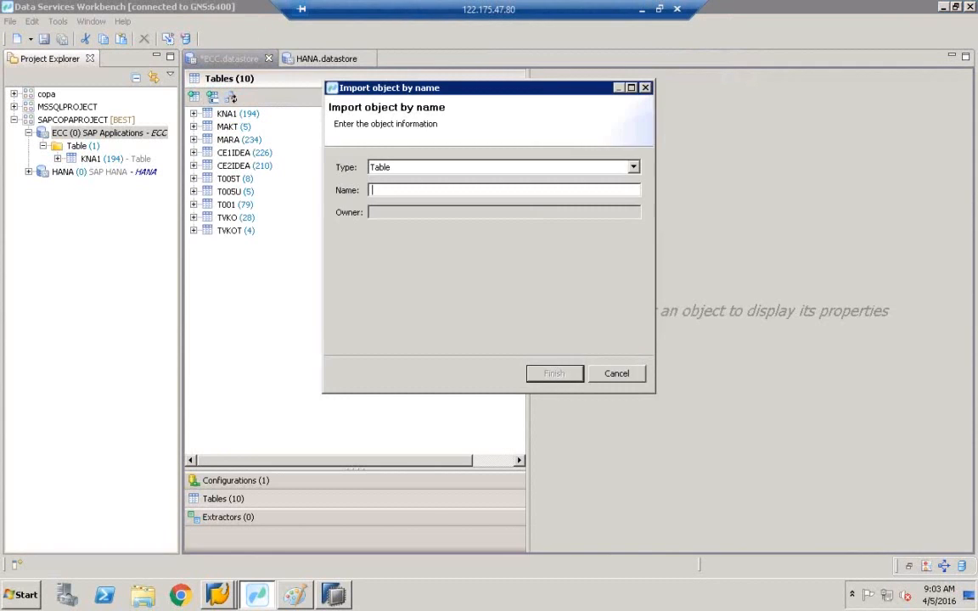
text(TCURT)
key(Return)
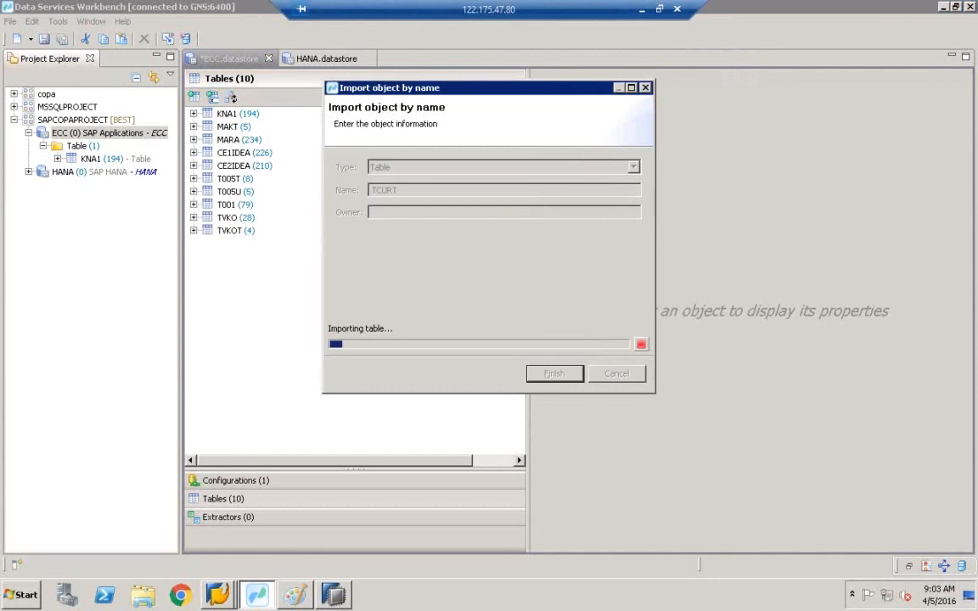
click(231, 98)
text(VBAK)
key(Return)
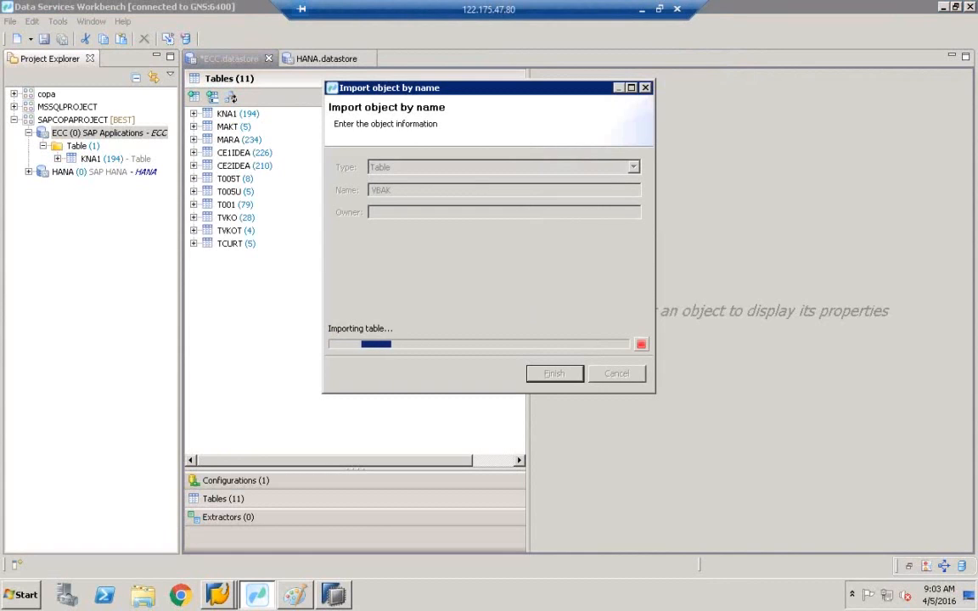
Import the table VBALP by name into the ECC datastore
click(213, 98)
text(VBA)
key(Return)
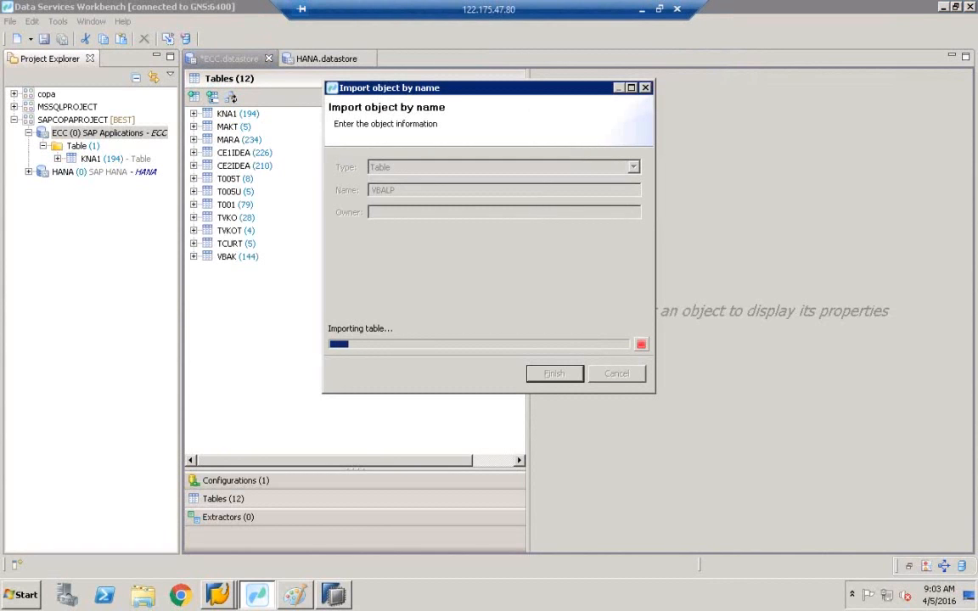
Correct the table name to VBAP and import it, and import the table VBRK by name into the ECC datastore
click(730, 262)
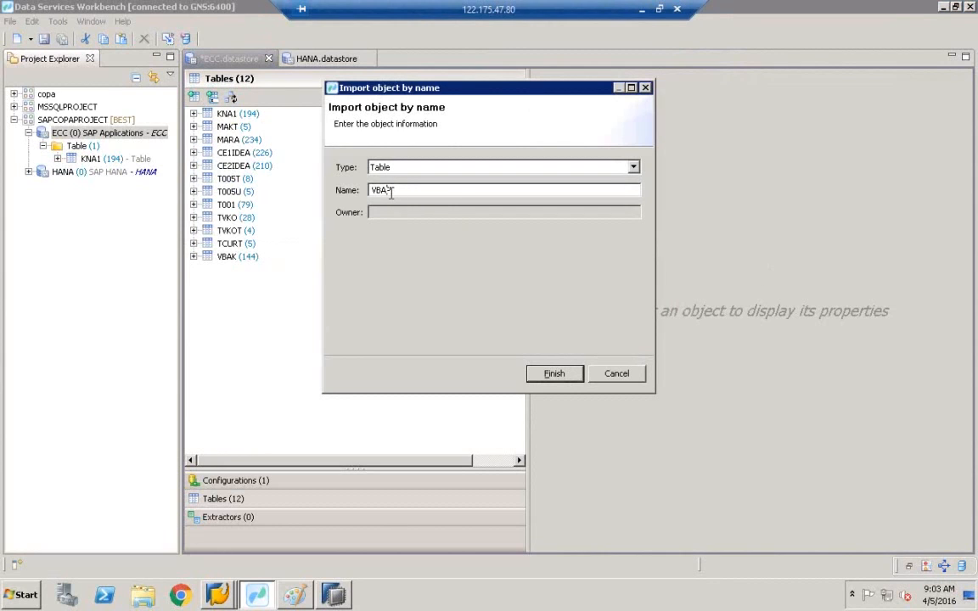
key(Return)
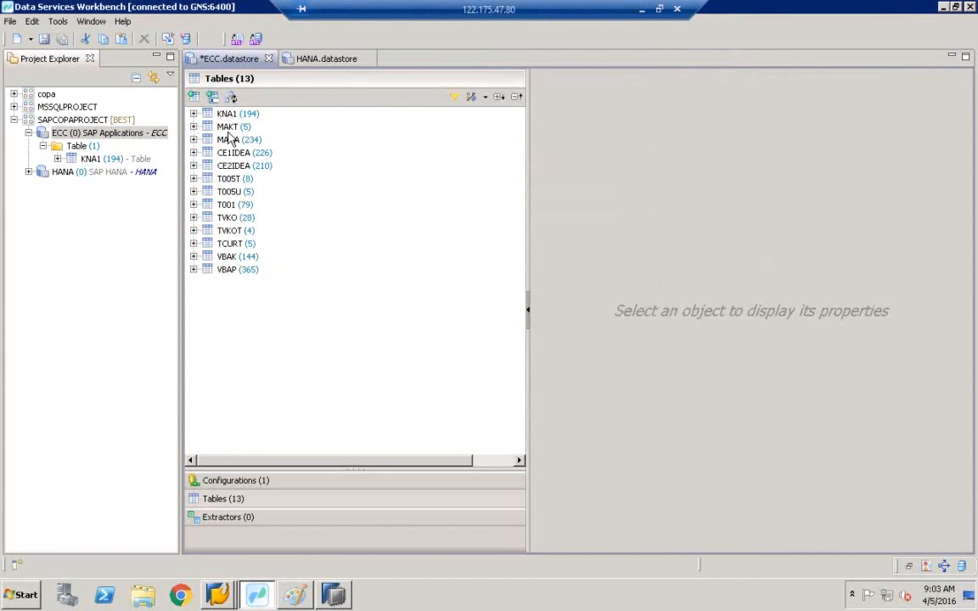
click(195, 96)
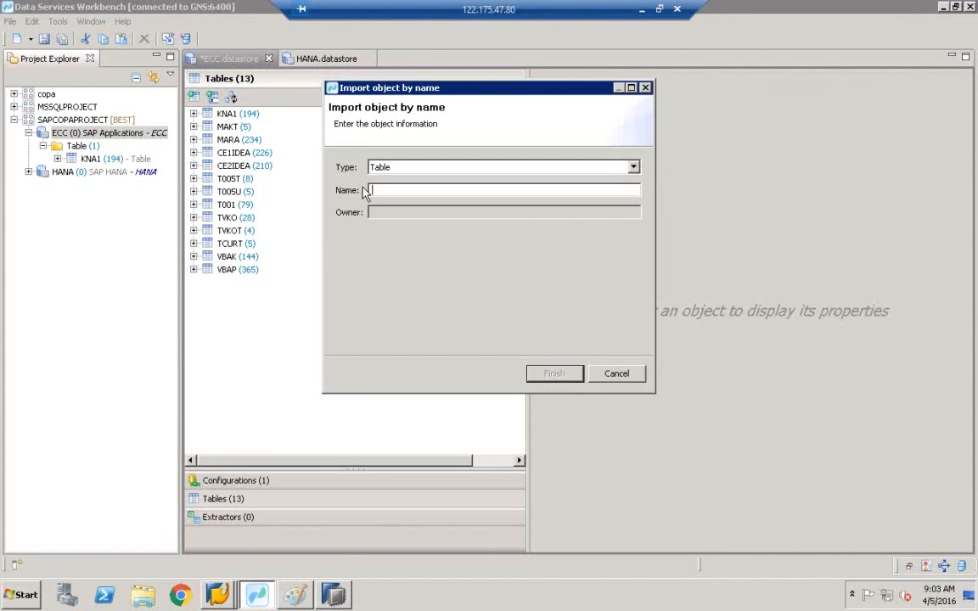
text(VBRK)
key(Return)
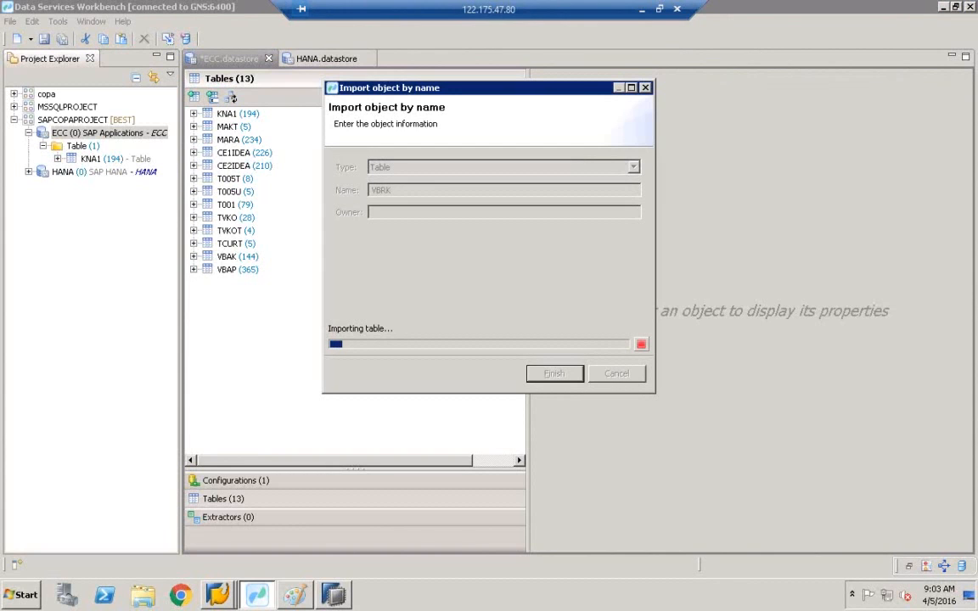
Import the table VBRP by name into the ECC datastore and save the datastore
click(194, 96)
text(VBRP)
key(Return)
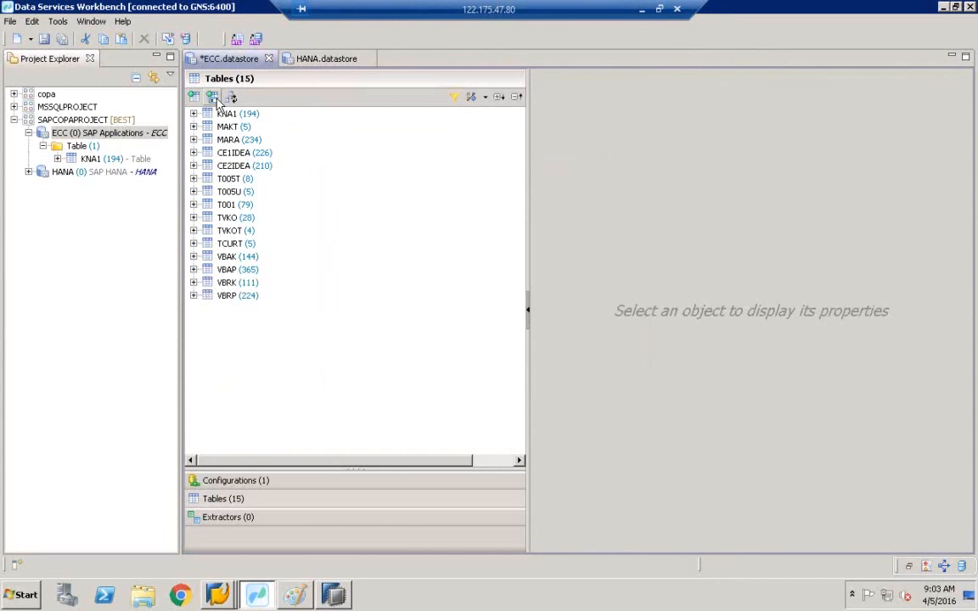
click(45, 39)
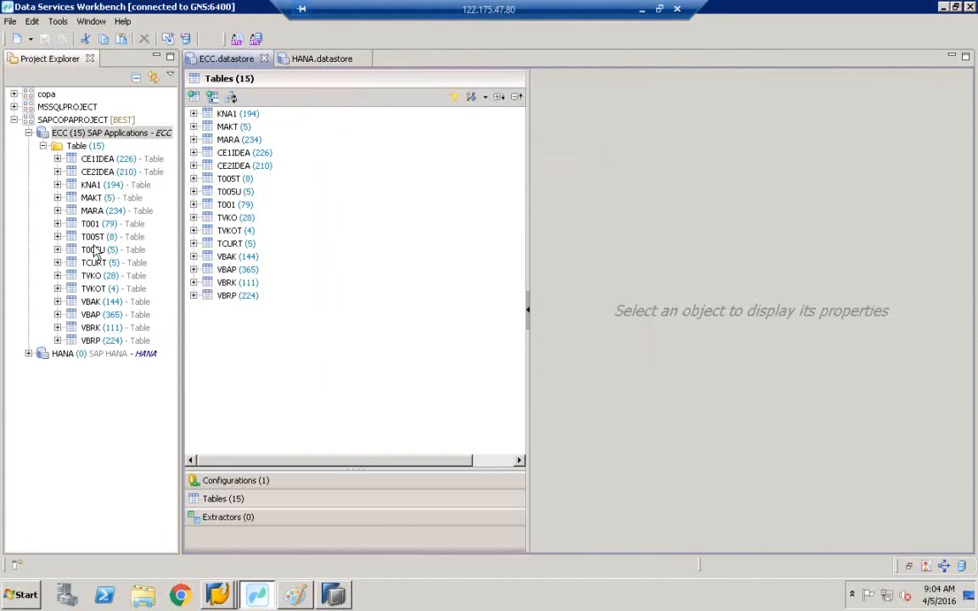
Switch to Paint to view the ECC, BODS and HANA landscape diagram
click(295, 594)
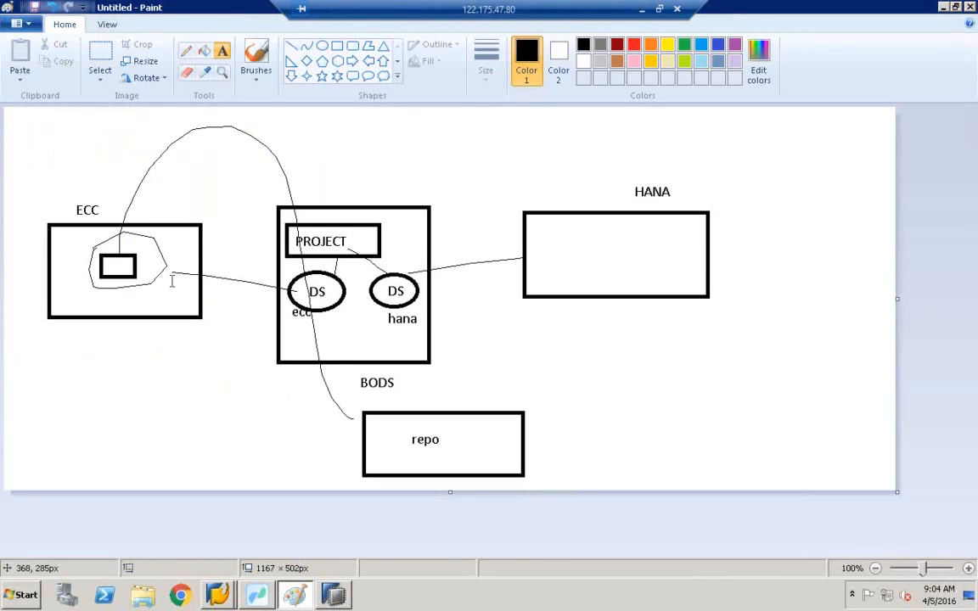
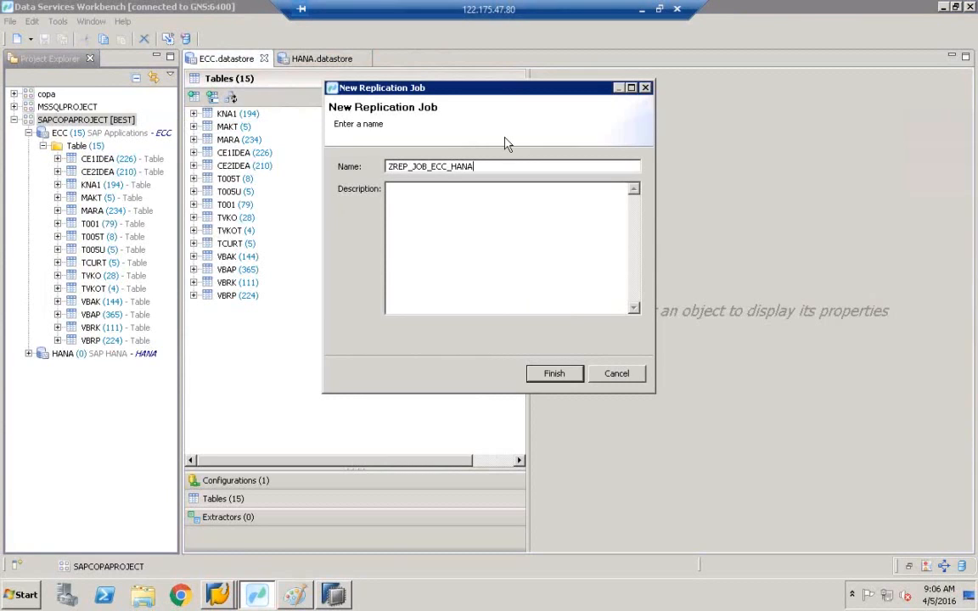
Reuse the name ZREP_JOB_ECC_HANA as the description of the new replication job and create the job
drag(486, 166, 355, 174)
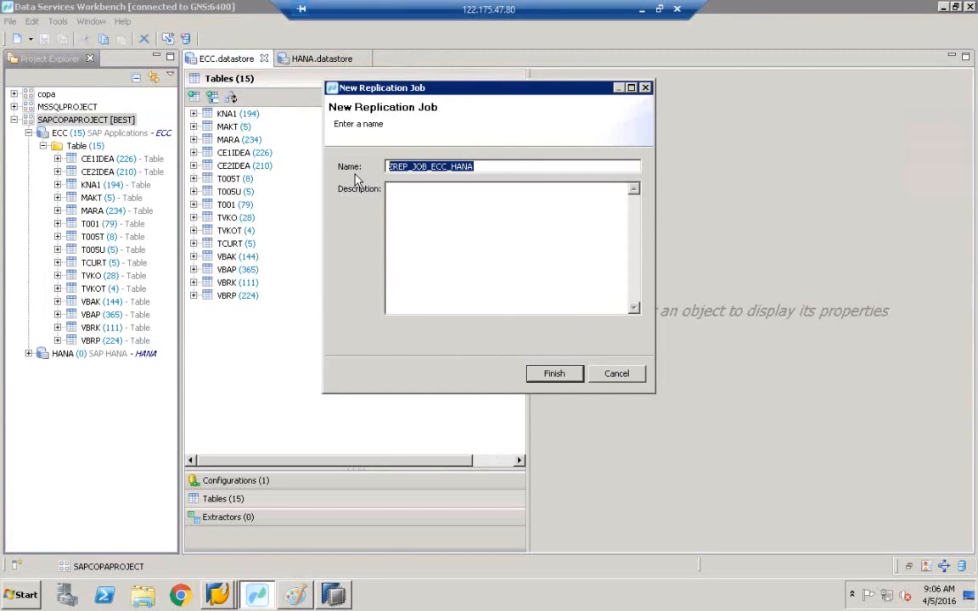
key(ctrl+c)
click(507, 249)
key(ctrl+v)
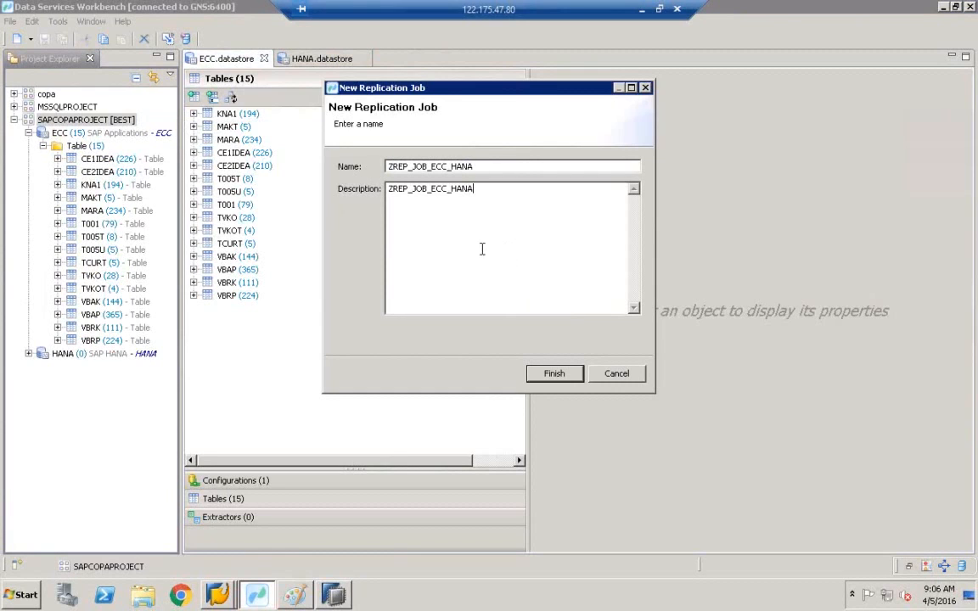
click(571, 377)
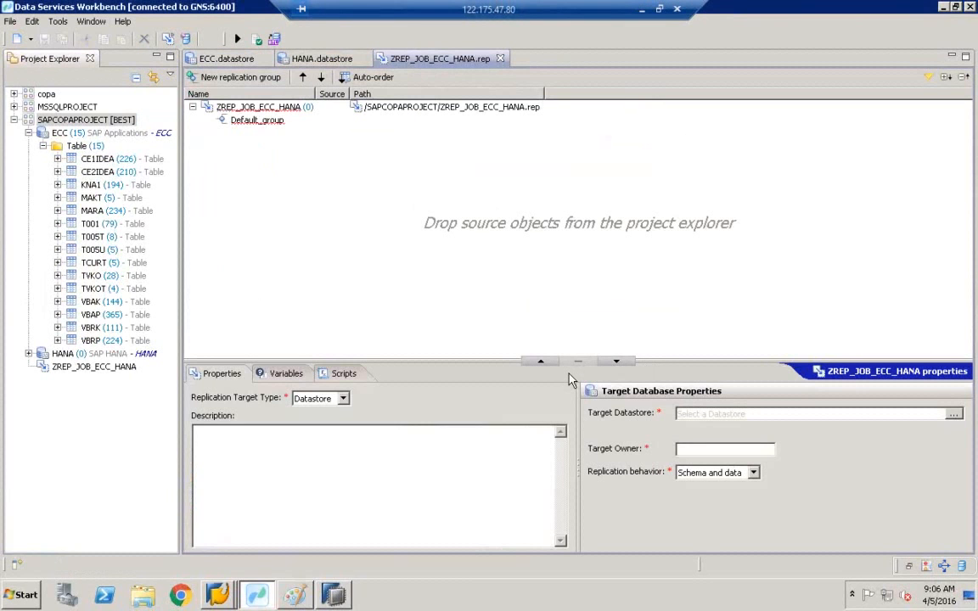
Add all ECC tables from CE1IDEA through VBRP as source objects of the replication job ZREP_JOB_ECC_HANA
drag(505, 386, 496, 506)
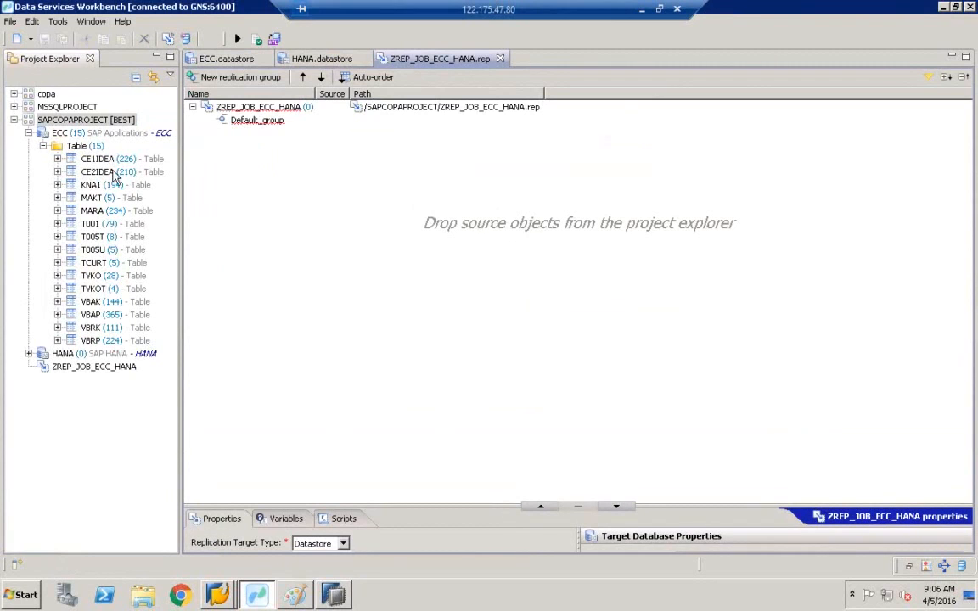
click(109, 163)
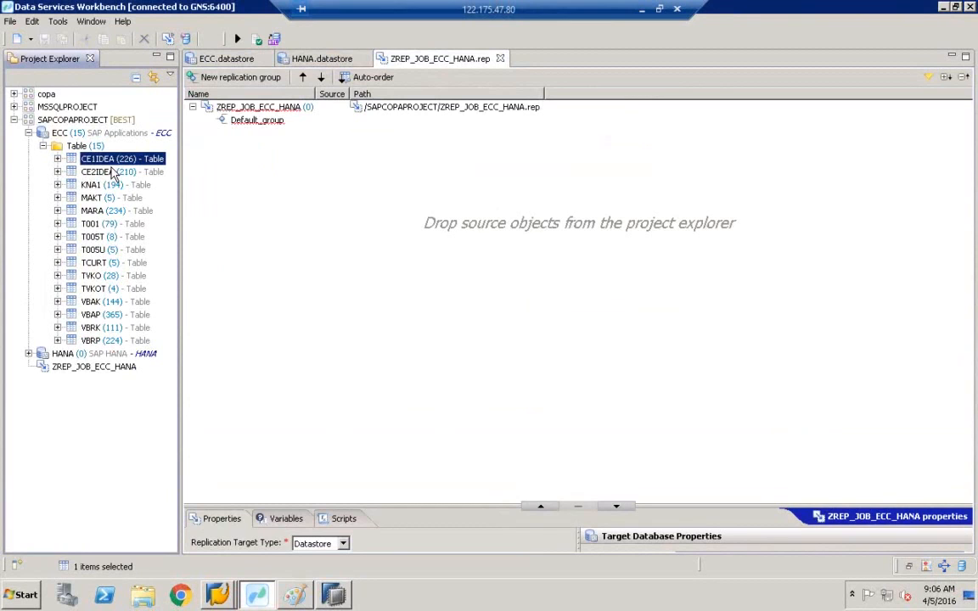
shift+click(101, 343)
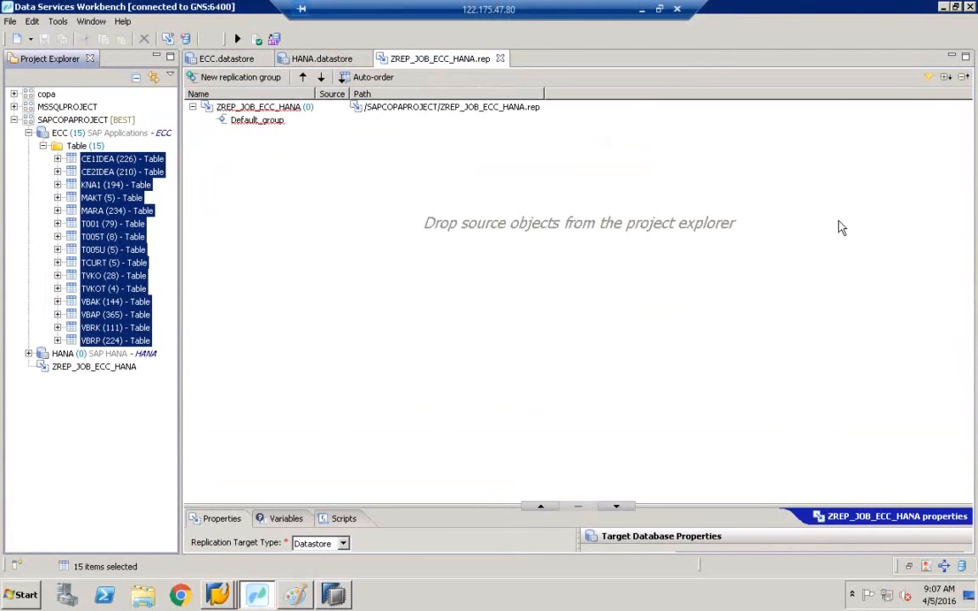
drag(107, 160, 405, 181)
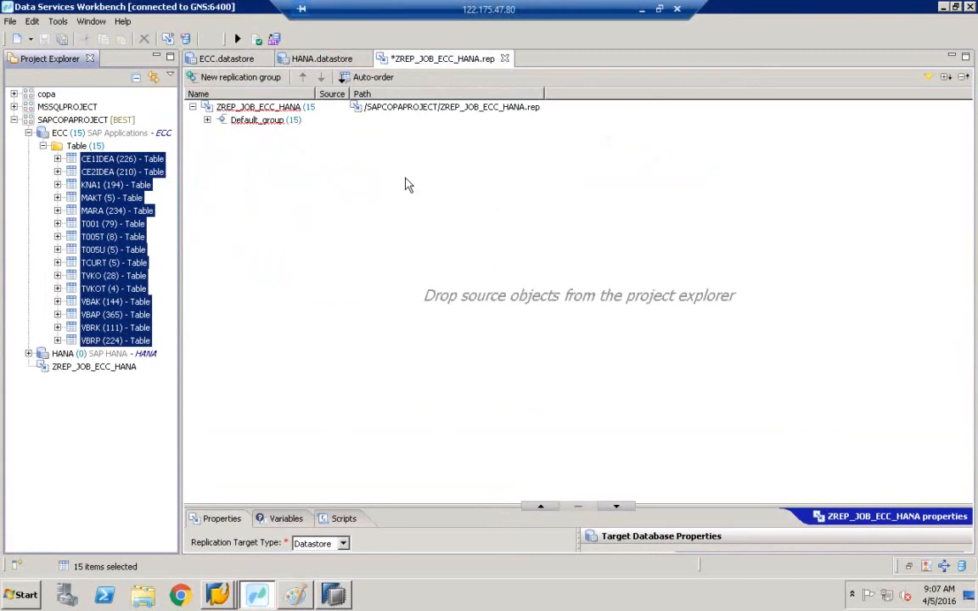
Examine the tables in the replication job's Default_group and the columns of CE2IDEA
click(207, 120)
click(275, 134)
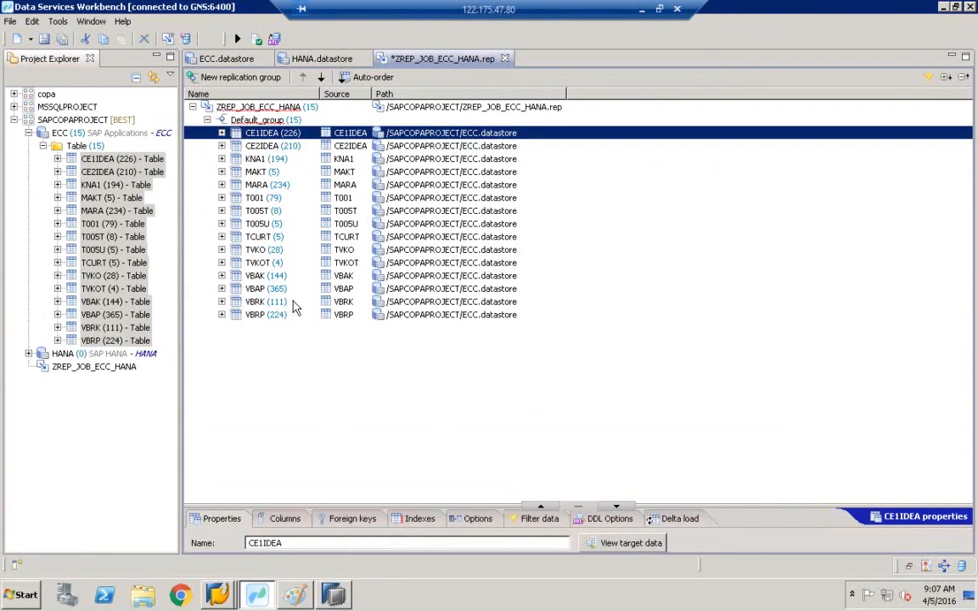
click(221, 146)
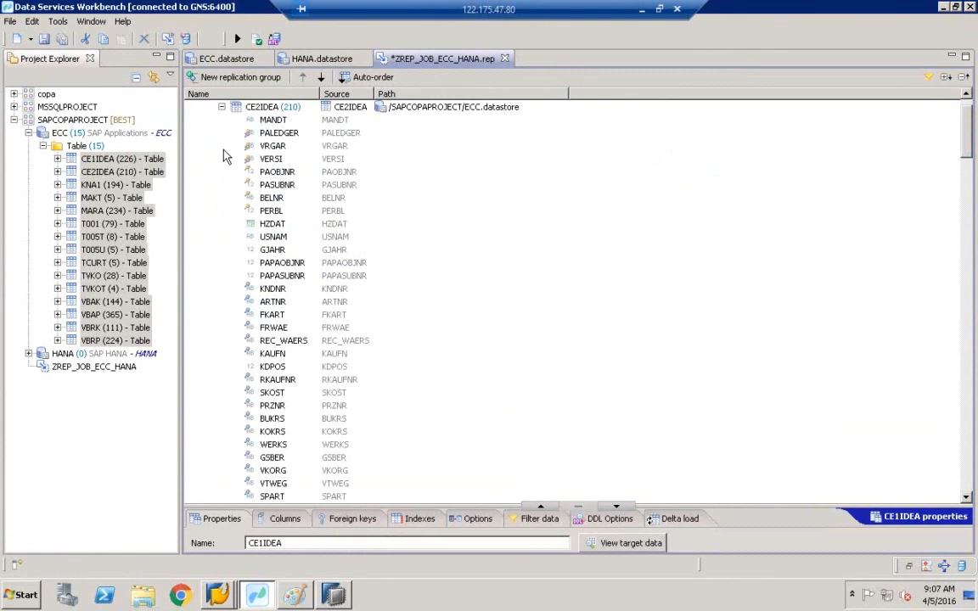
click(221, 107)
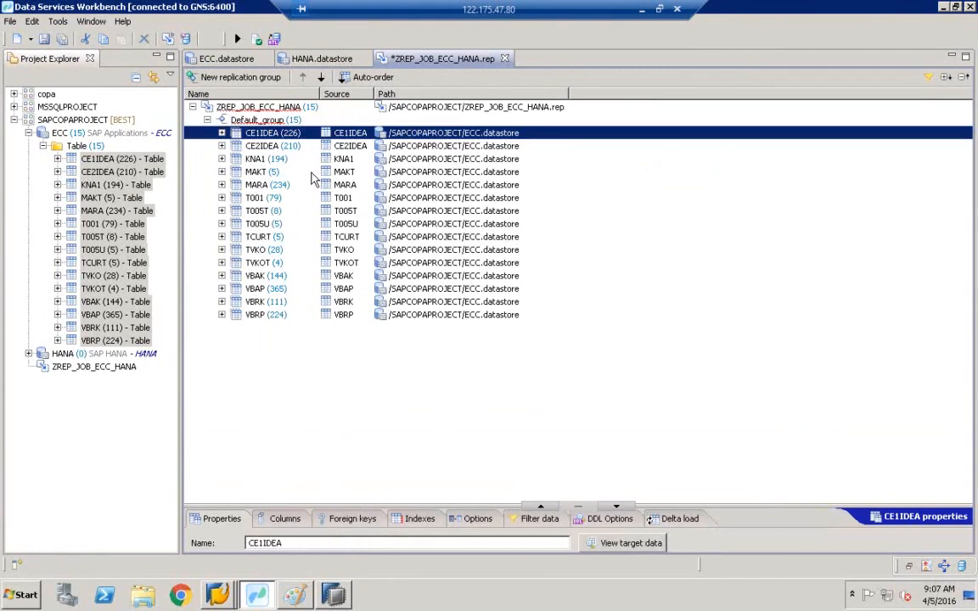
Switch to Paint and draw a rectangle around the REP JOB label in the landscape diagram
click(293, 594)
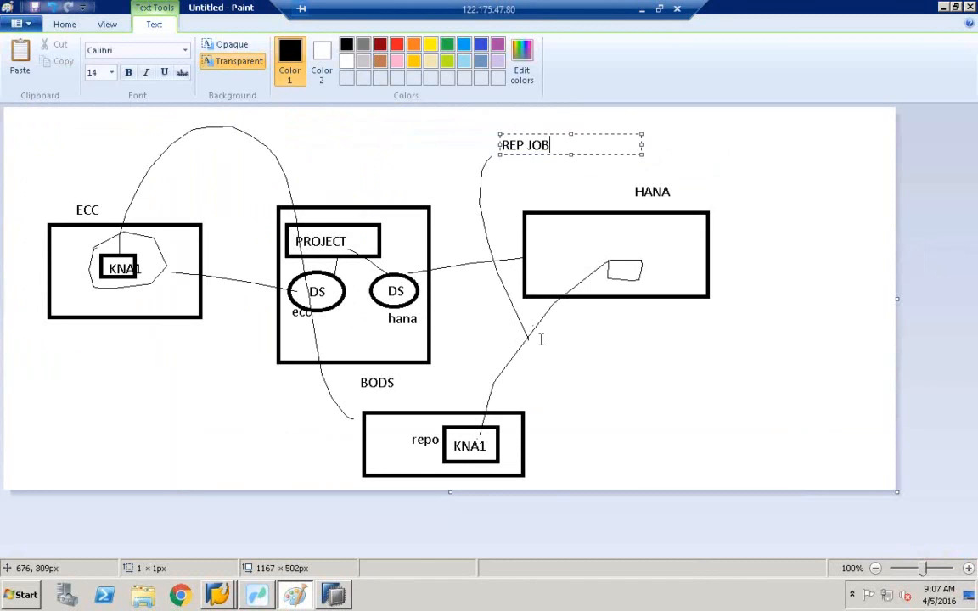
click(536, 164)
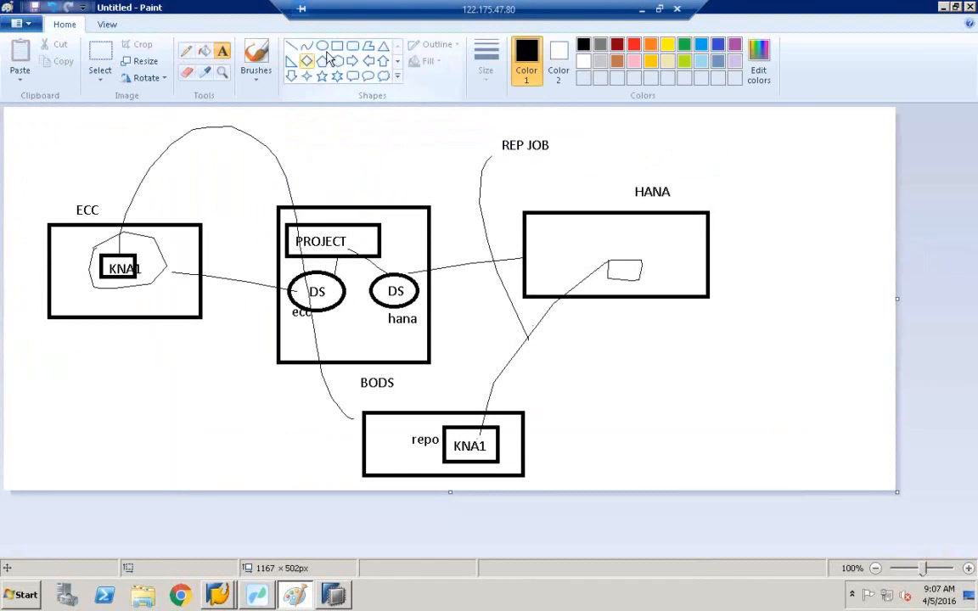
click(337, 45)
drag(482, 125, 584, 166)
click(643, 160)
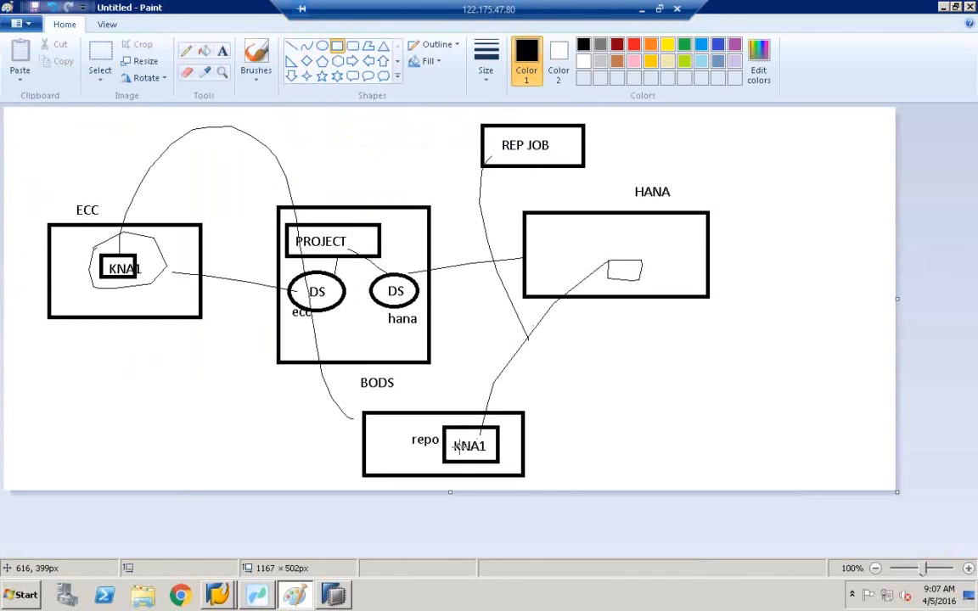
Return to Data Services Workbench and set /SAPCOPAPROJECT/HANA.datastore as the target datastore of ZREP_JOB_ECC_HANA
click(337, 596)
click(256, 595)
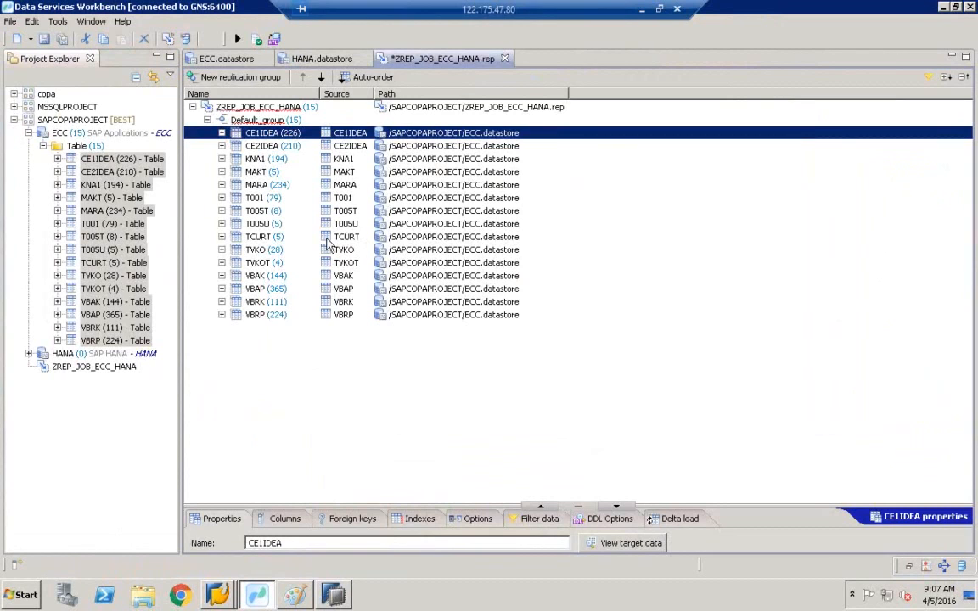
click(226, 108)
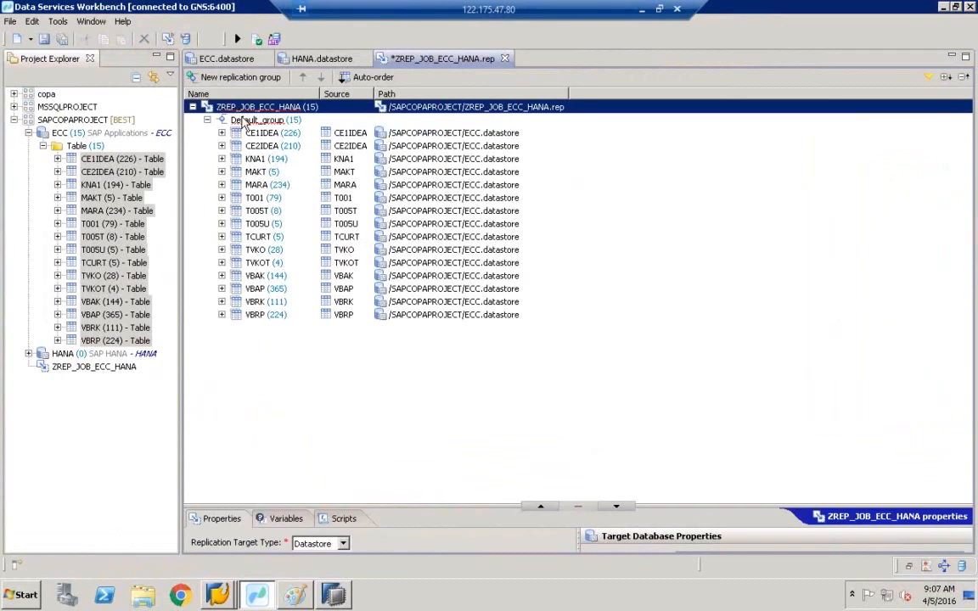
mouse_move(242, 110)
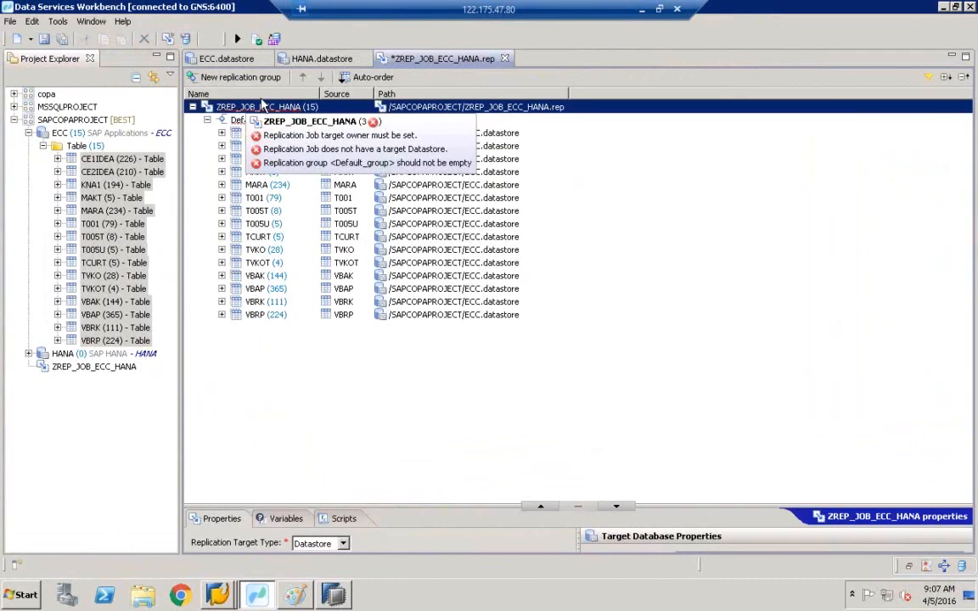
drag(726, 507, 653, 286)
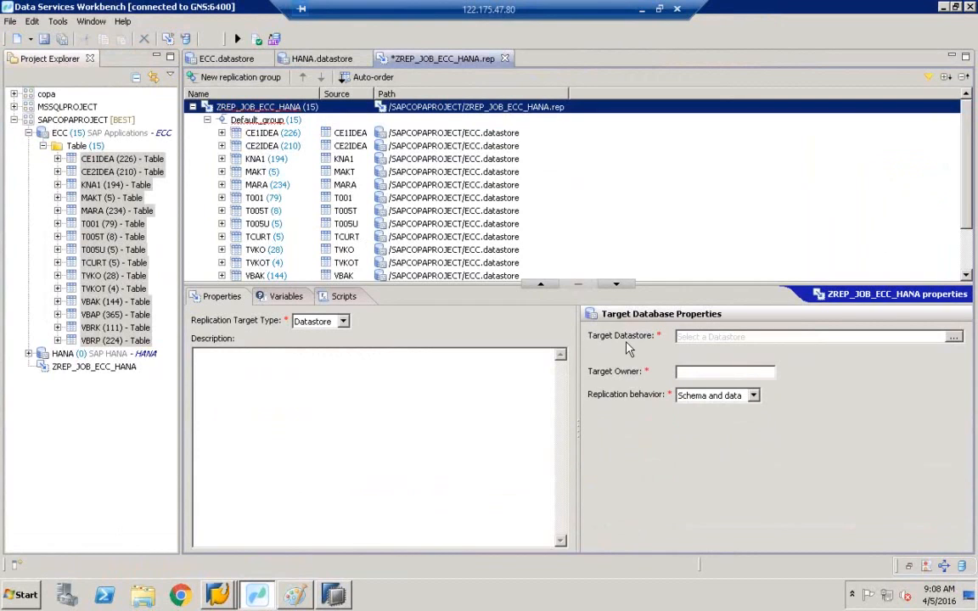
click(953, 337)
click(489, 173)
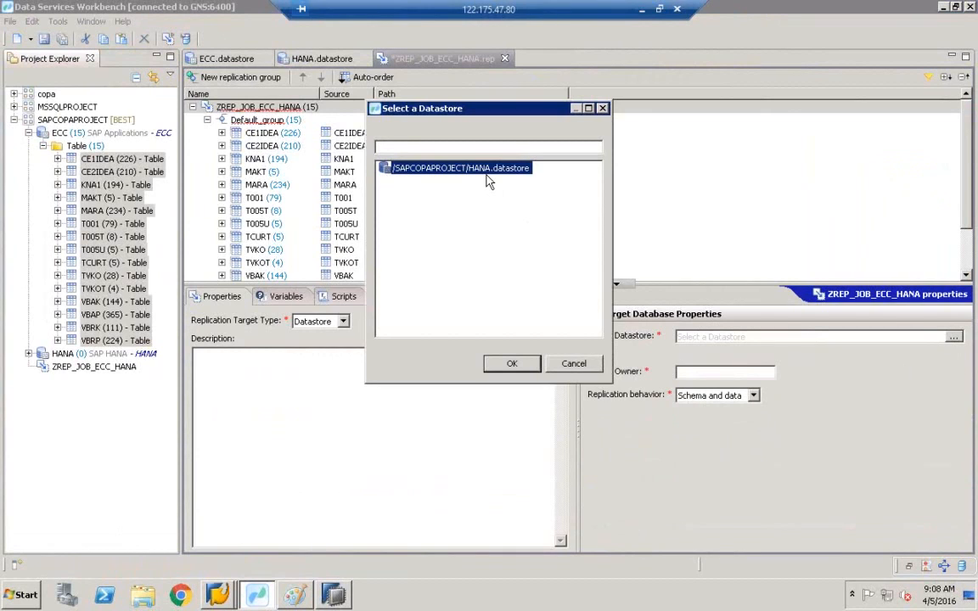
click(527, 371)
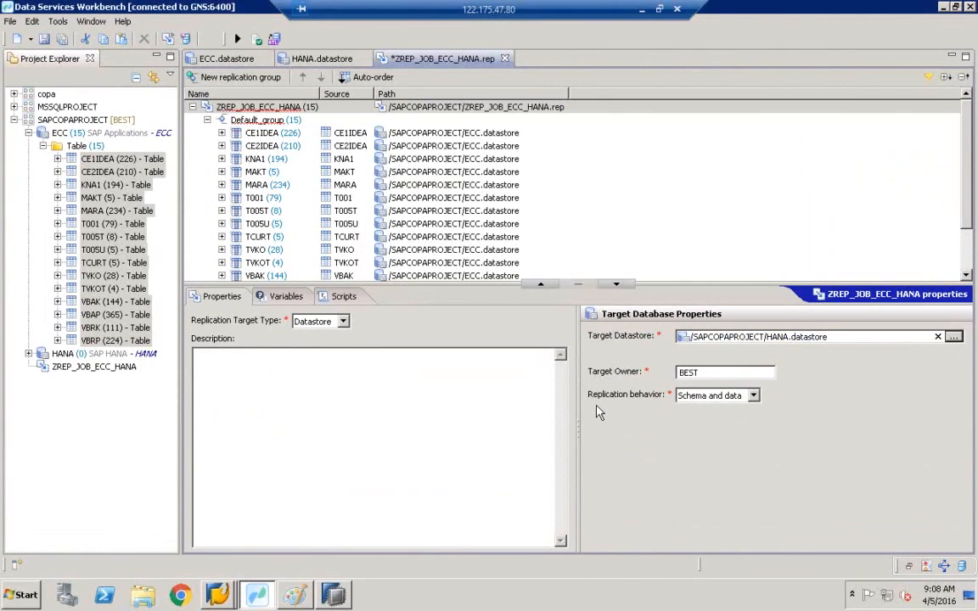
Switch to SAP HANA Studio and examine the schemas in the HDB catalog that could serve as target owner
double_click(699, 372)
click(333, 594)
click(742, 405)
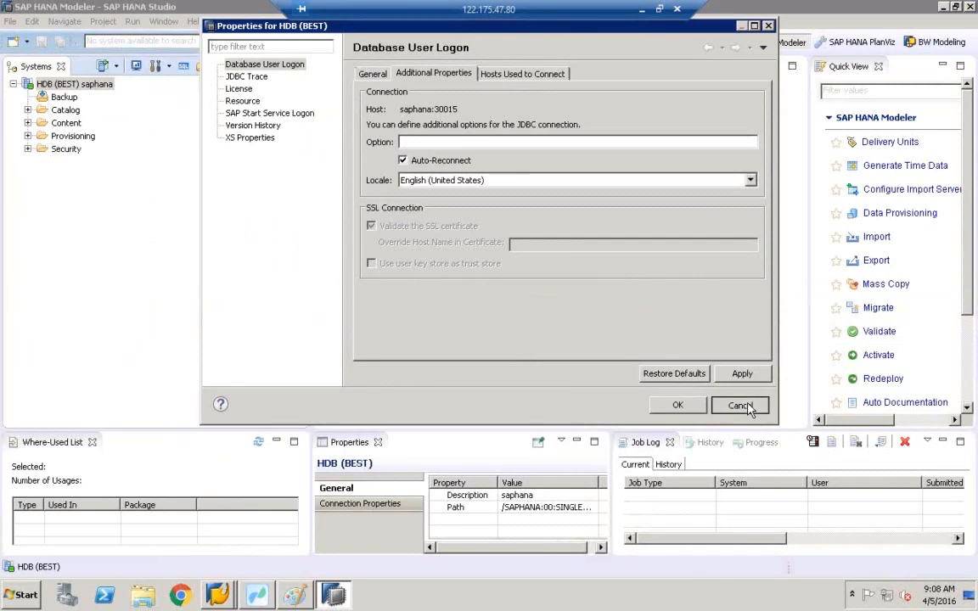
click(28, 110)
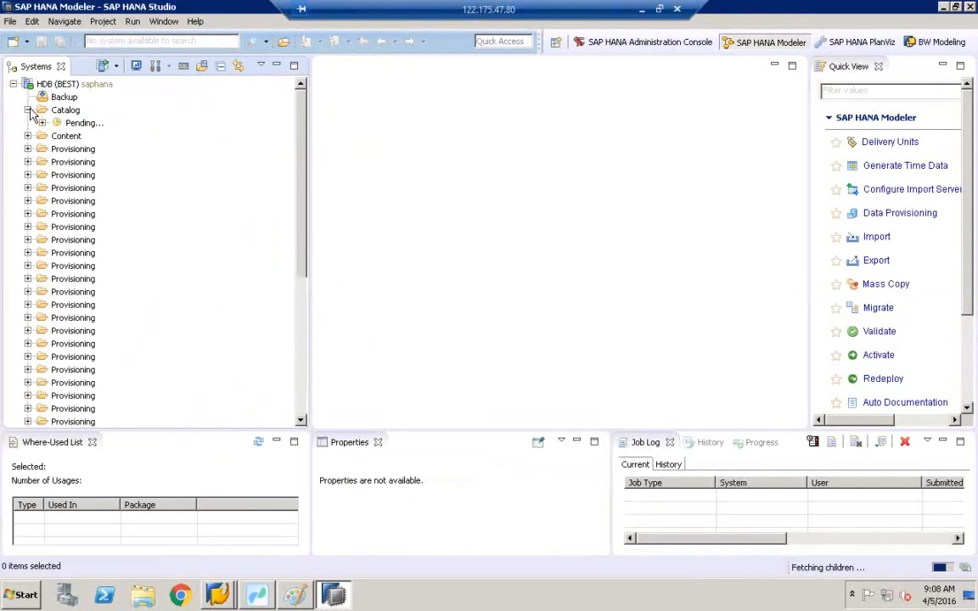
click(76, 175)
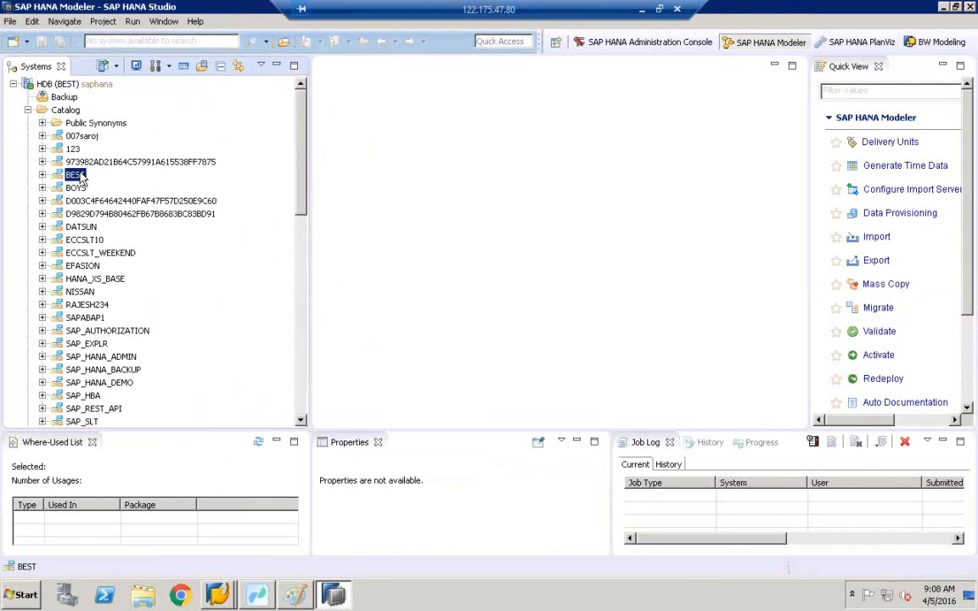
click(77, 189)
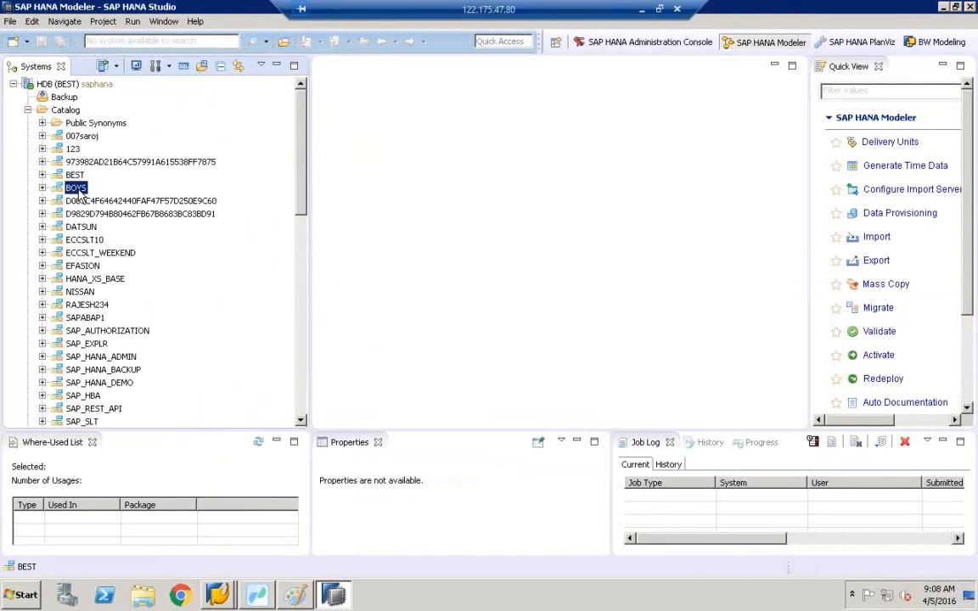
click(81, 267)
click(77, 253)
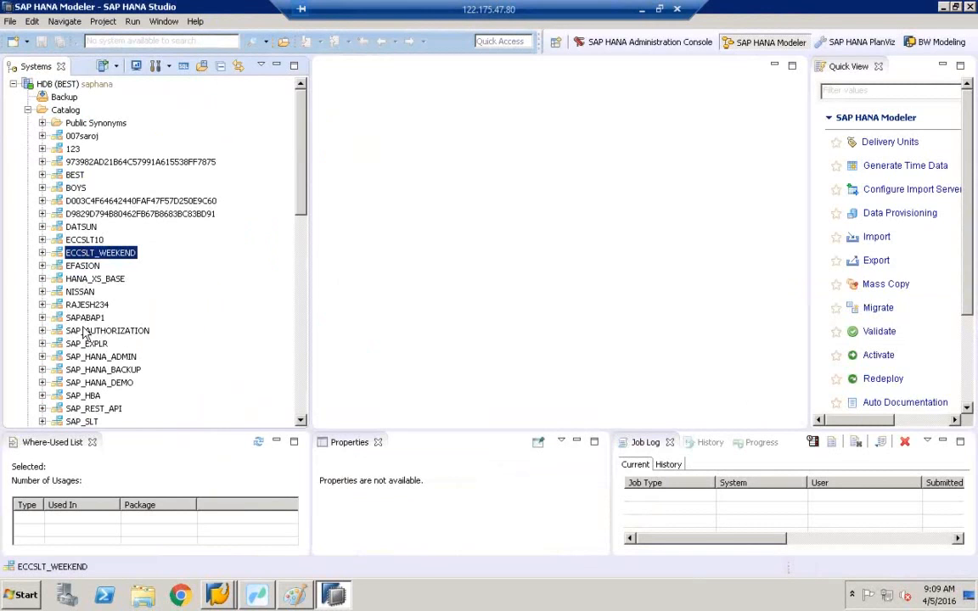
Return to Data Services Workbench and validate the replication job ZREP_JOB_ECC_HANA with target owner BEST
click(273, 598)
click(699, 373)
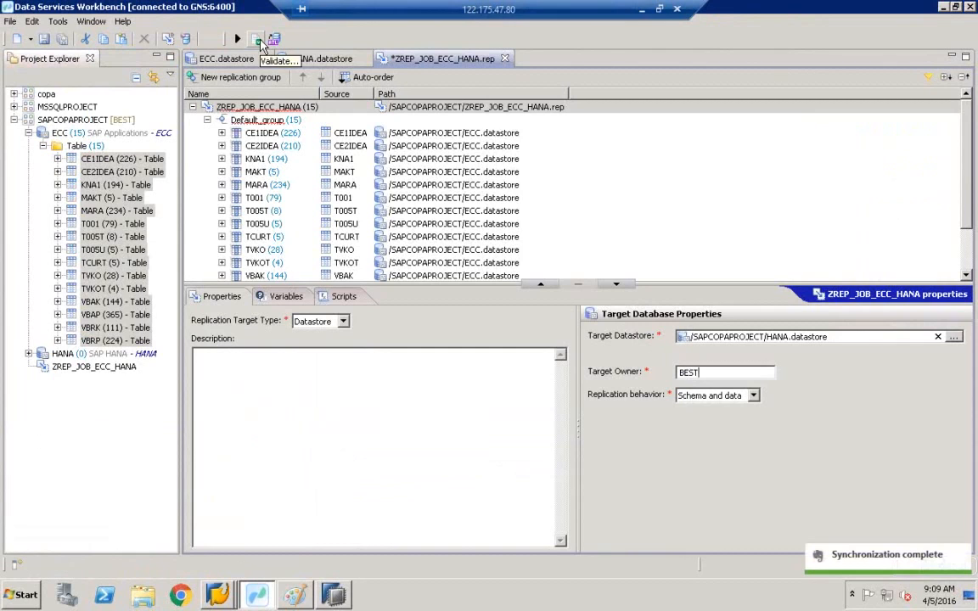
click(260, 43)
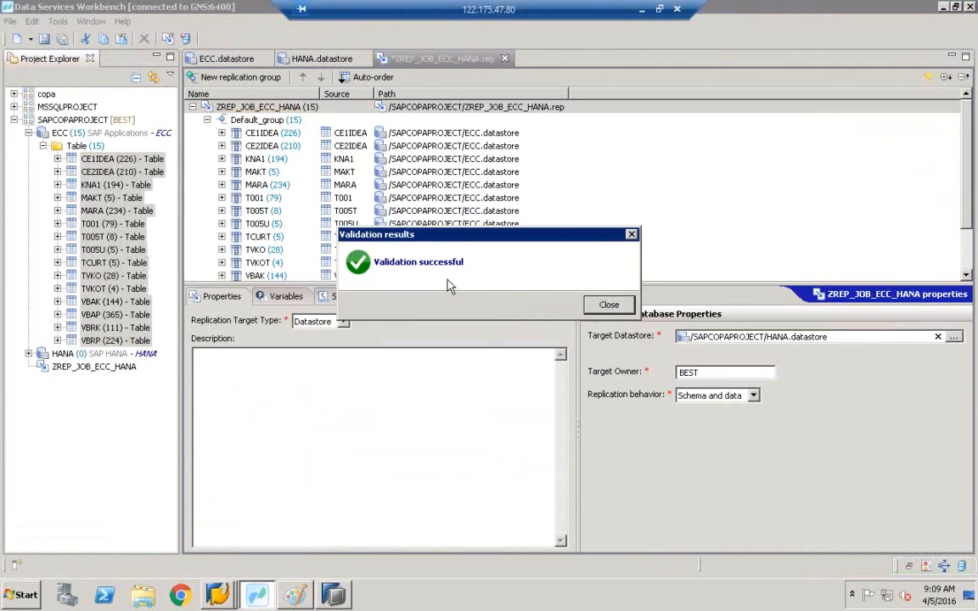
click(607, 303)
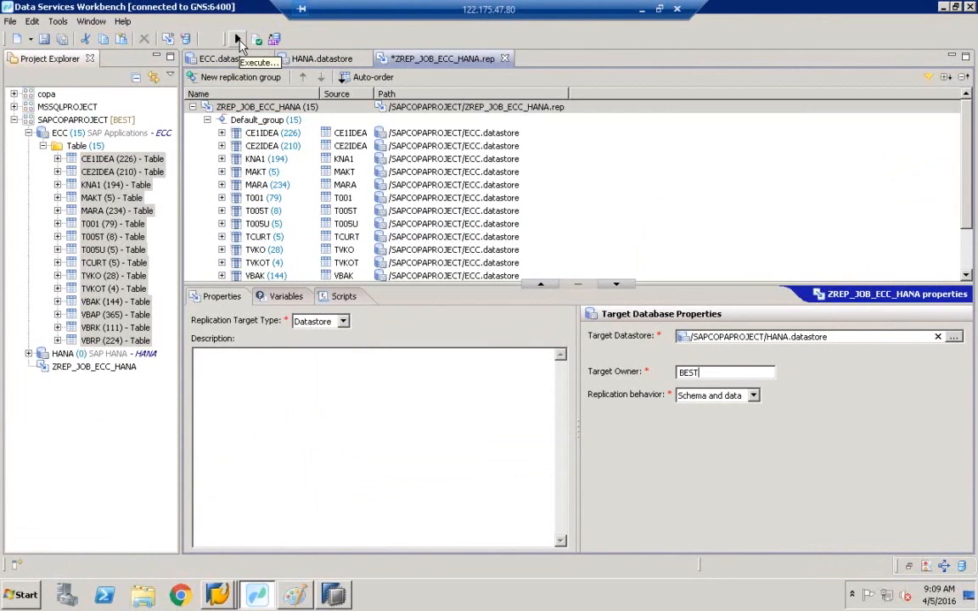
Start executing the replication job ZREP_JOB_ECC_HANA and save its changes
click(238, 39)
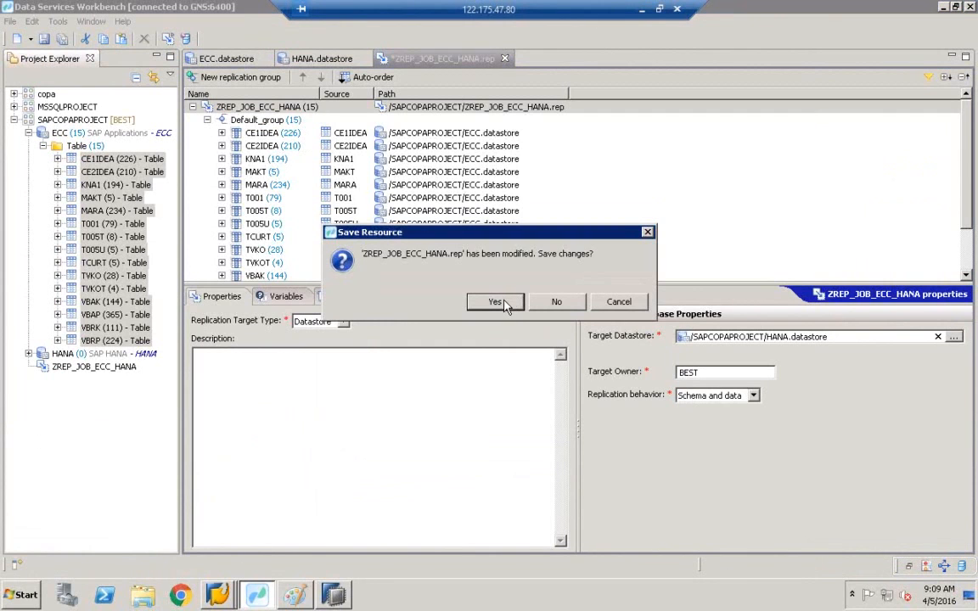
click(499, 304)
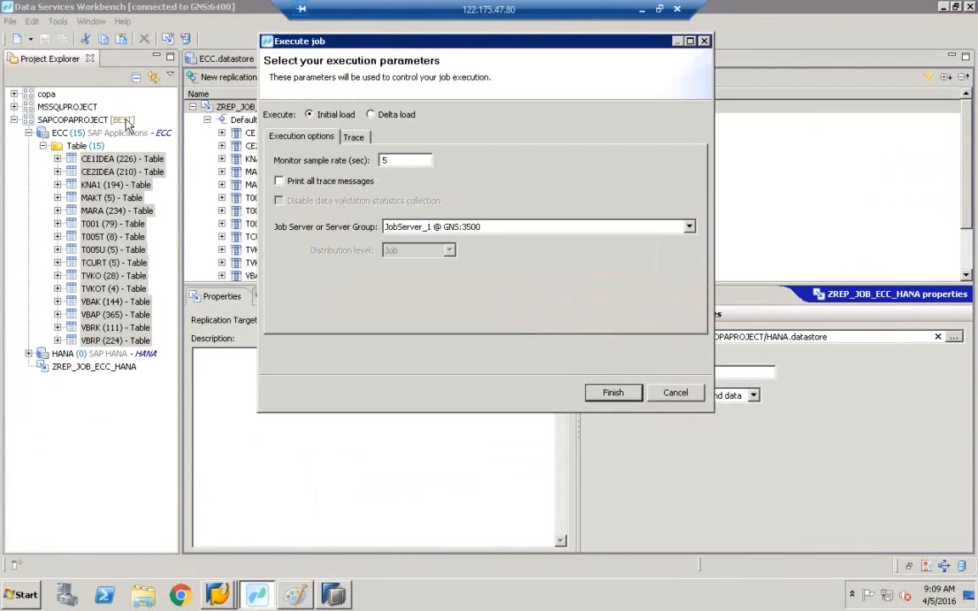
Launch Data Services Server Manager and place its window below the job server setting of the execution parameters
click(26, 596)
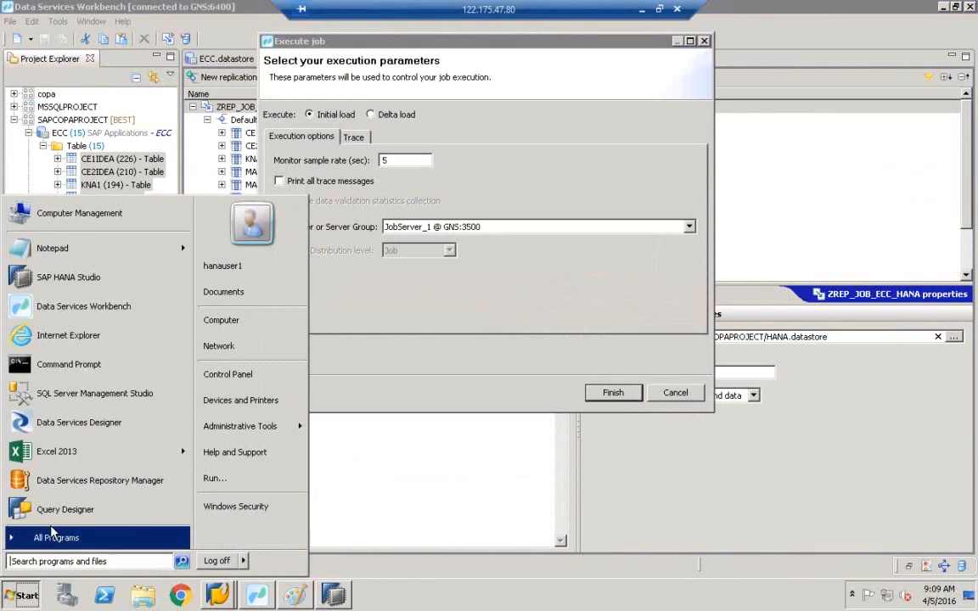
mouse_move(51, 535)
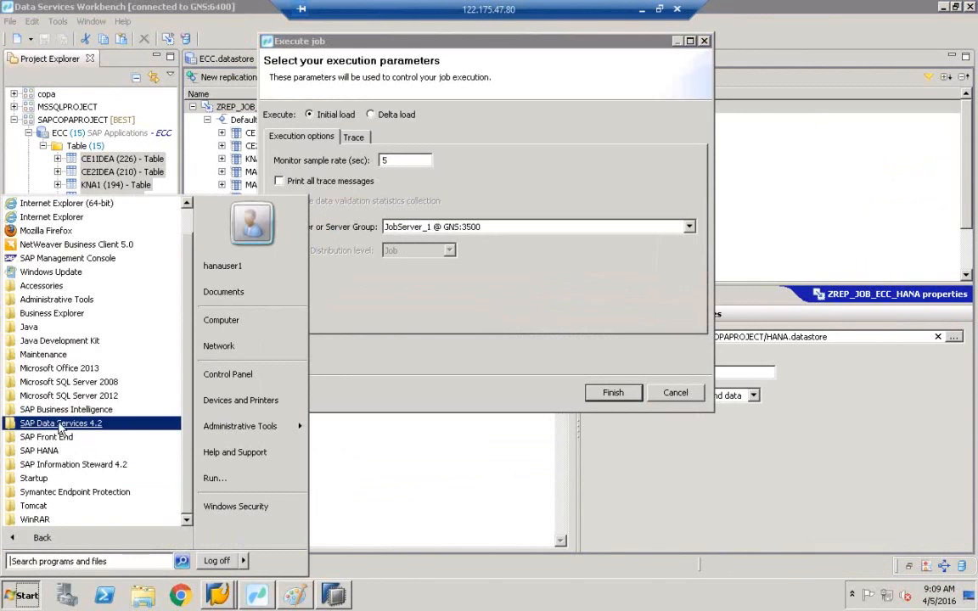
click(69, 423)
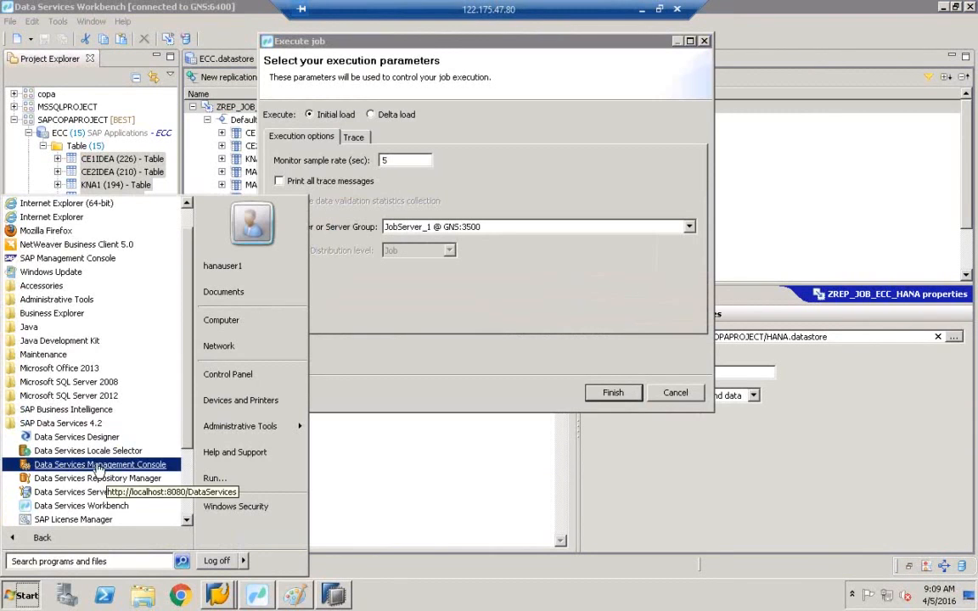
click(93, 493)
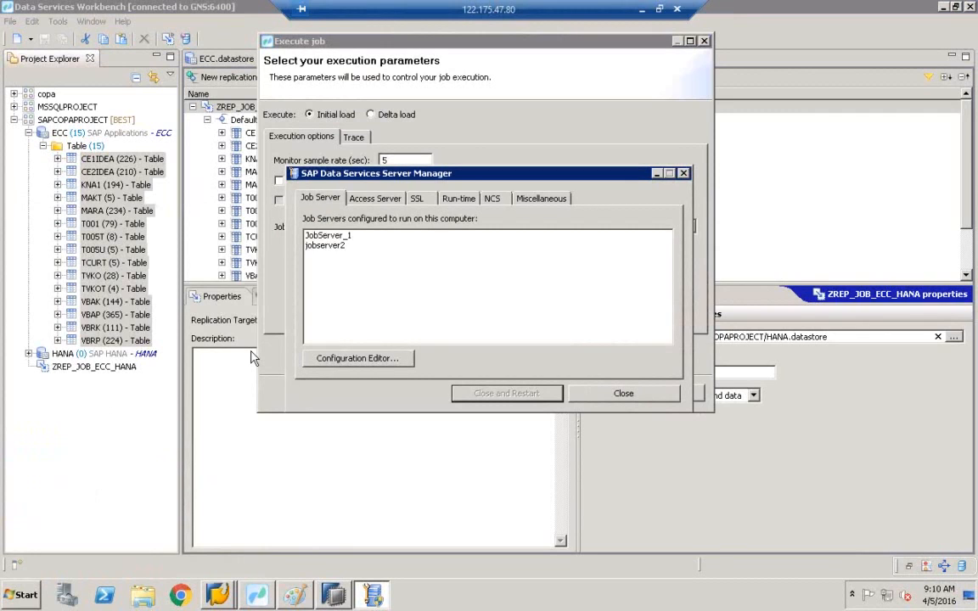
drag(408, 170, 382, 342)
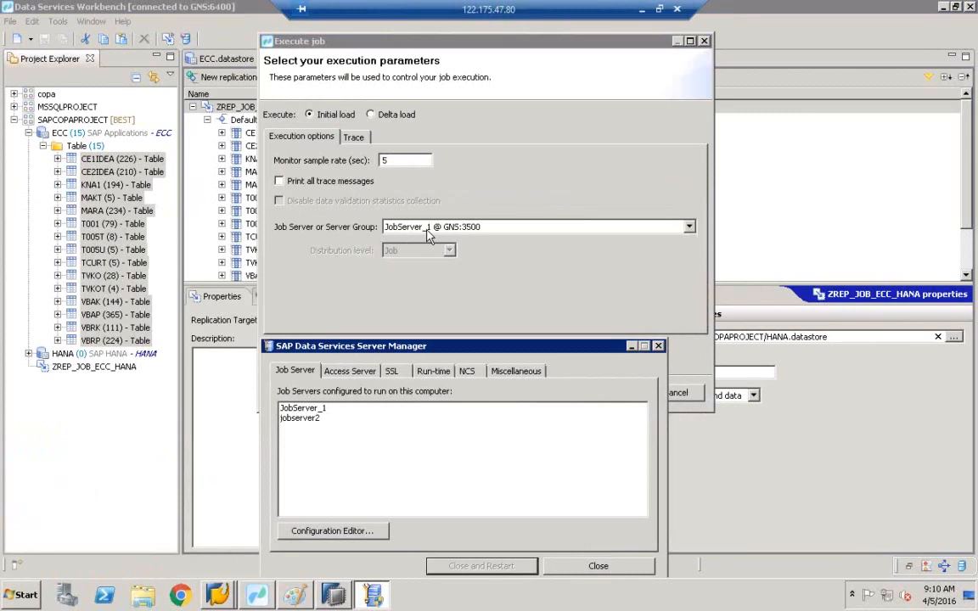
Examine the JobServer_1 properties and its associated repository GNS_BEST_BEST, then close Server Manager without changes
click(334, 533)
click(352, 352)
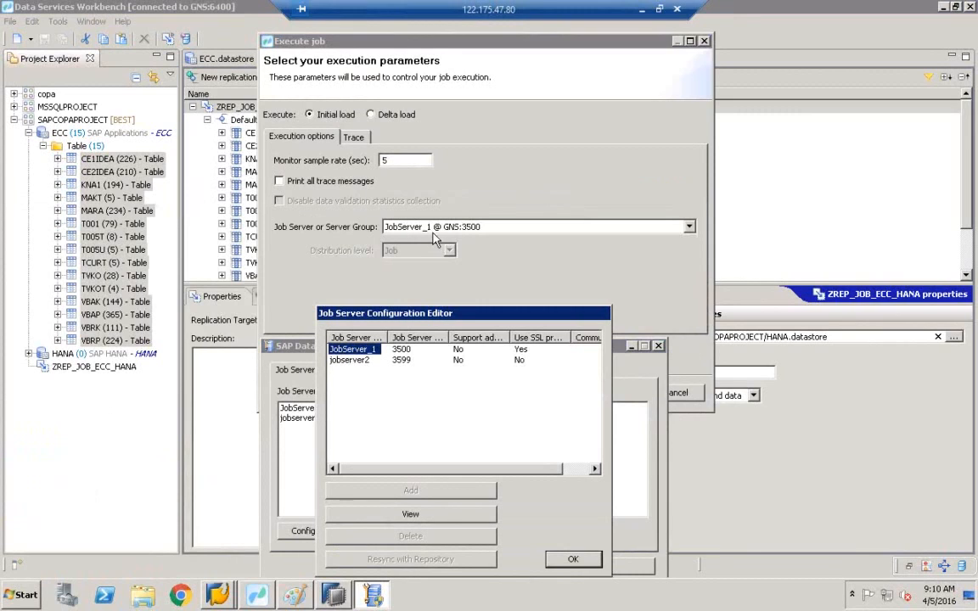
click(408, 519)
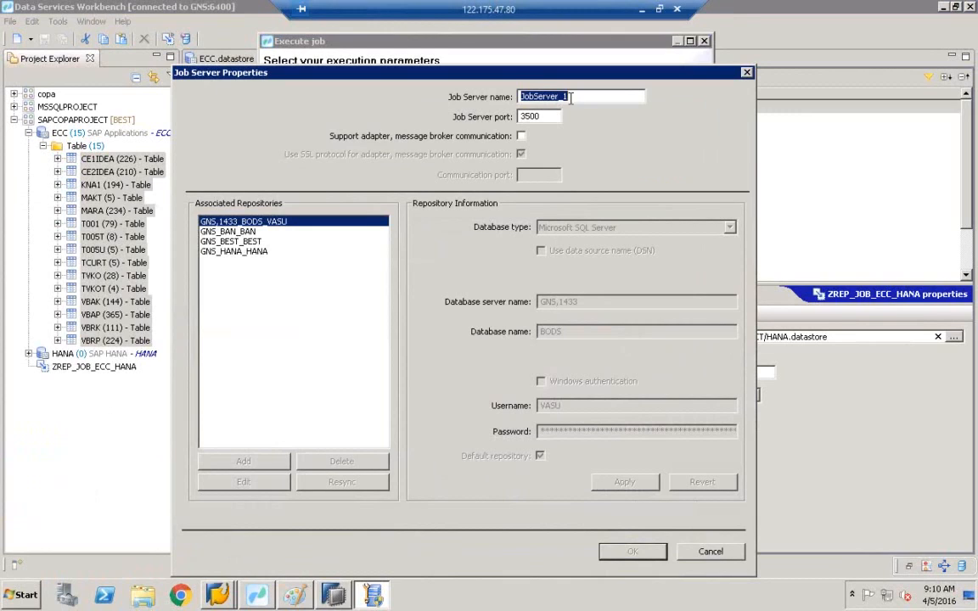
click(245, 242)
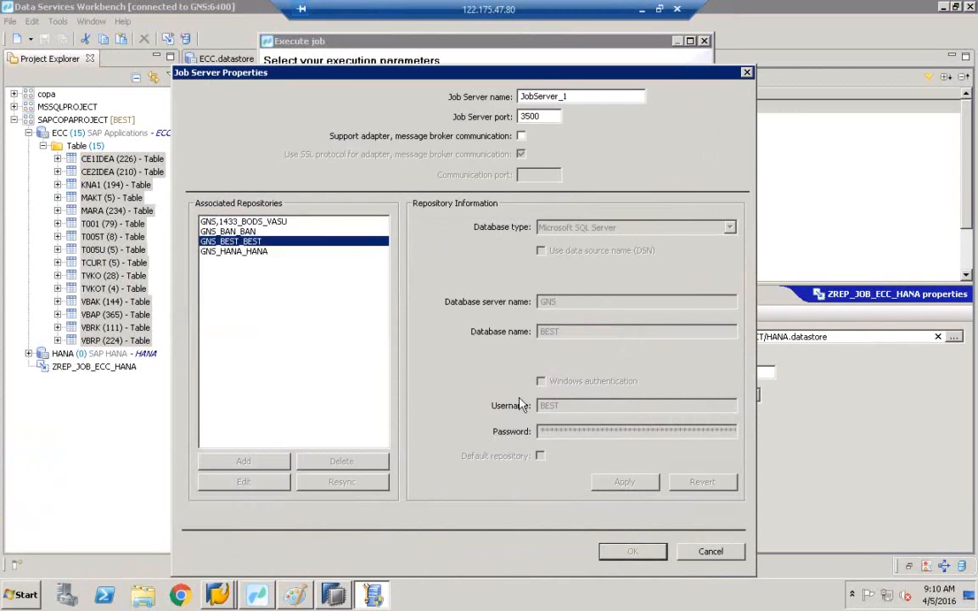
click(741, 550)
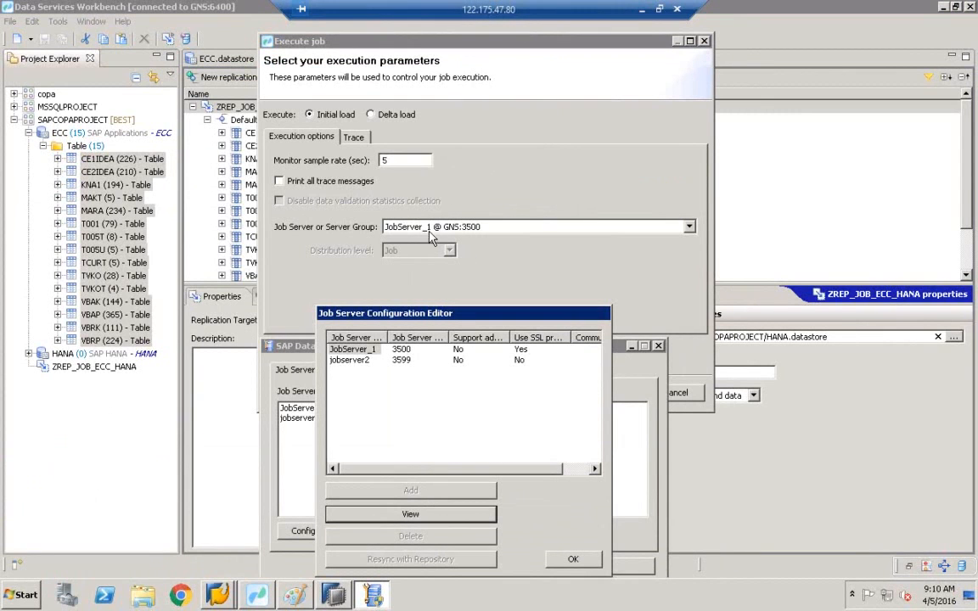
click(573, 558)
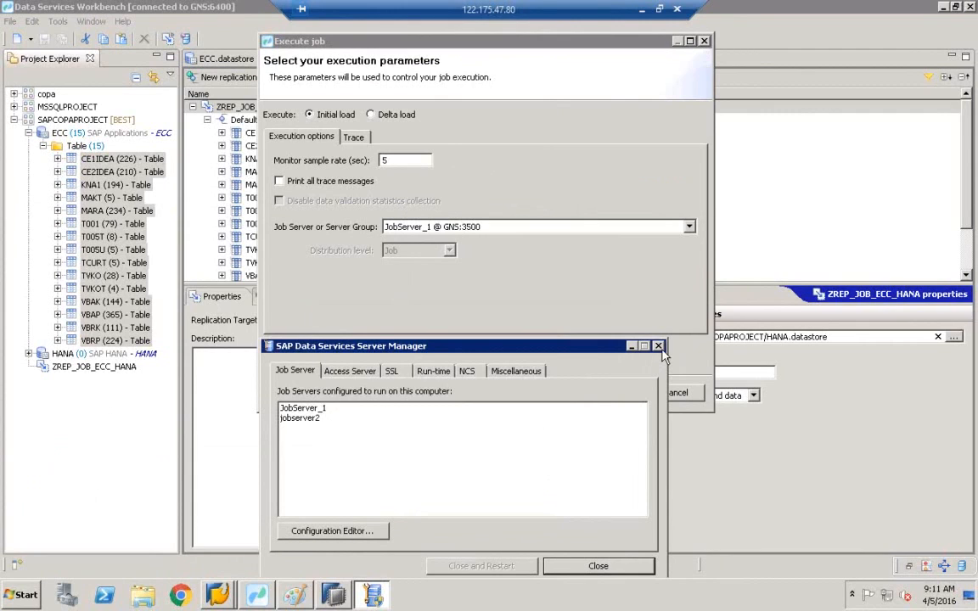
click(599, 565)
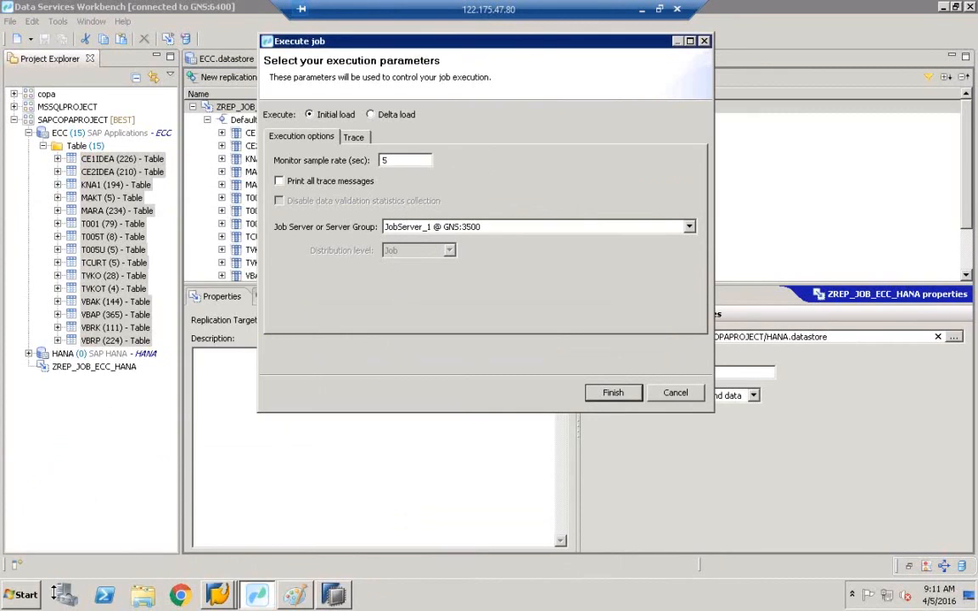
click(22, 594)
click(38, 532)
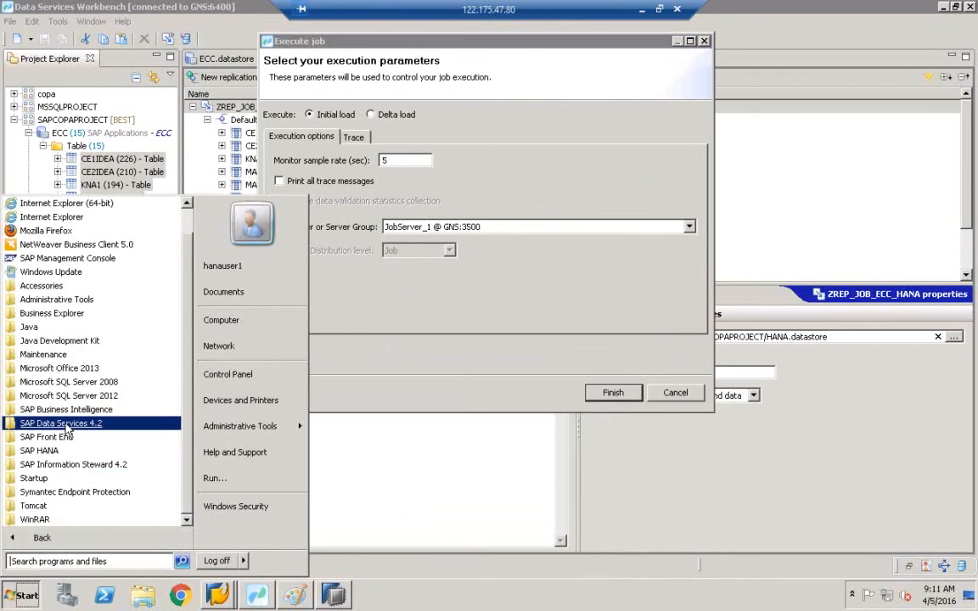
click(66, 430)
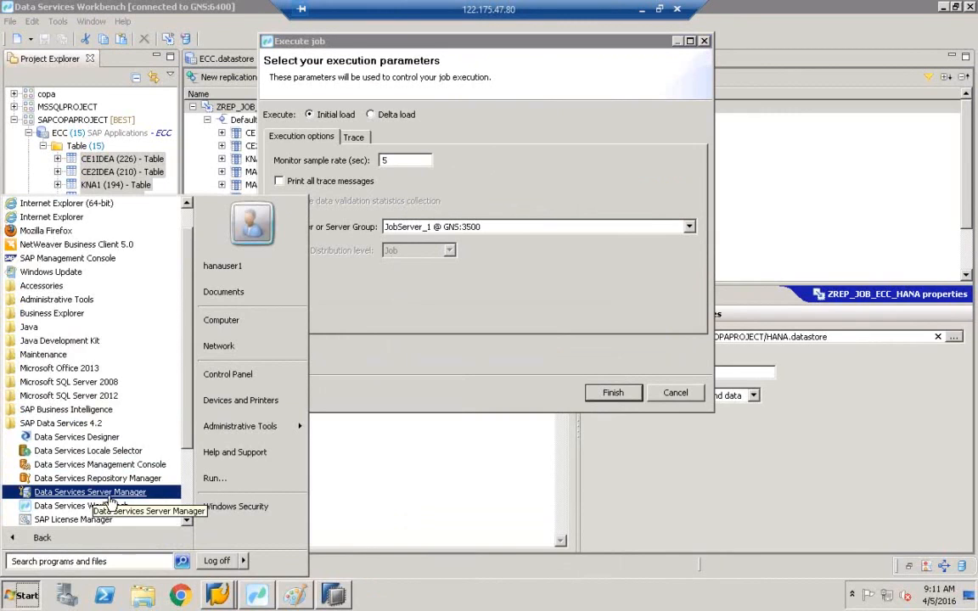
click(386, 240)
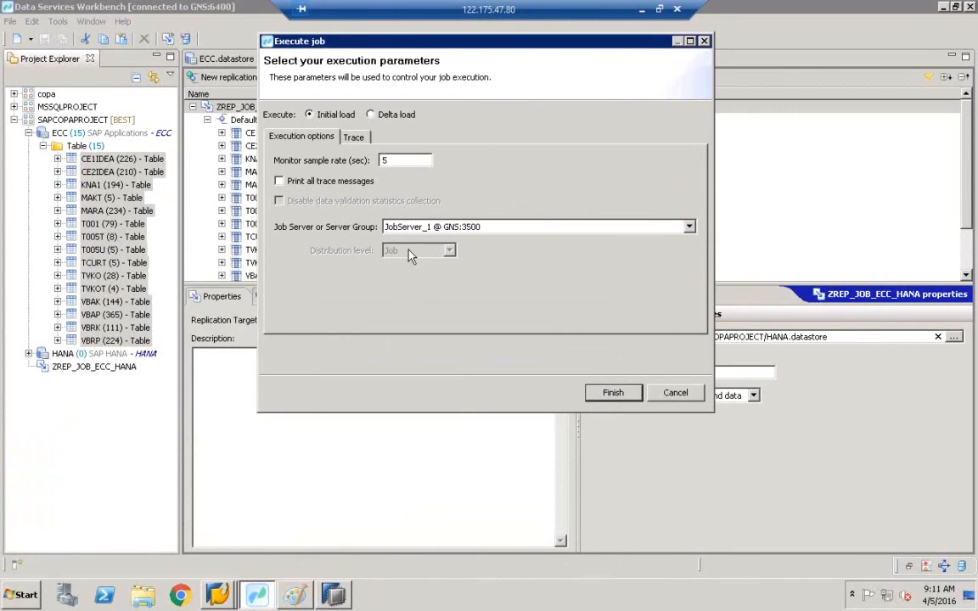
Run the initial load of ZREP_JOB_ECC_HANA on JobServer_1 @ GNS:3500 and monitor its execution
click(614, 394)
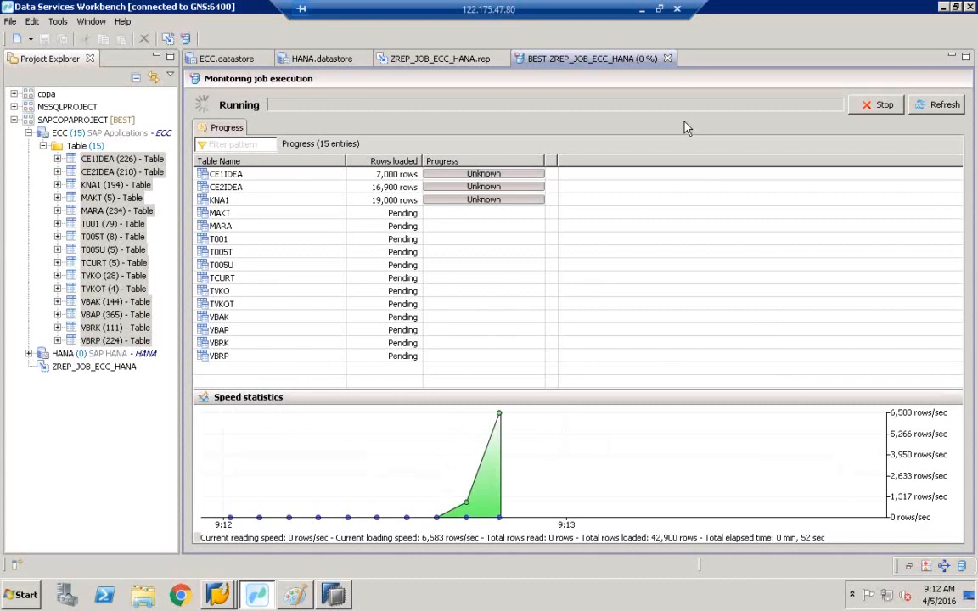
click(659, 10)
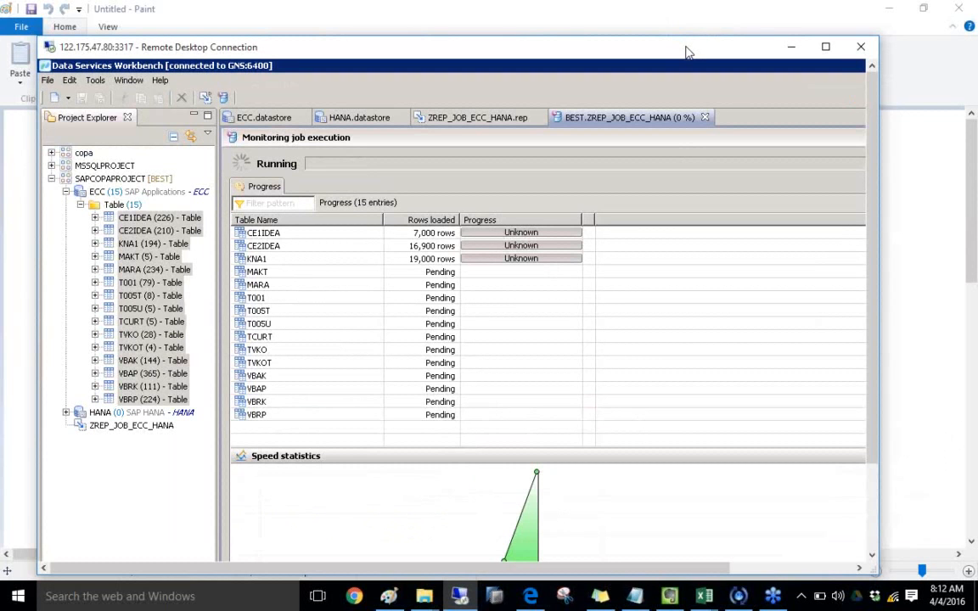
double_click(620, 47)
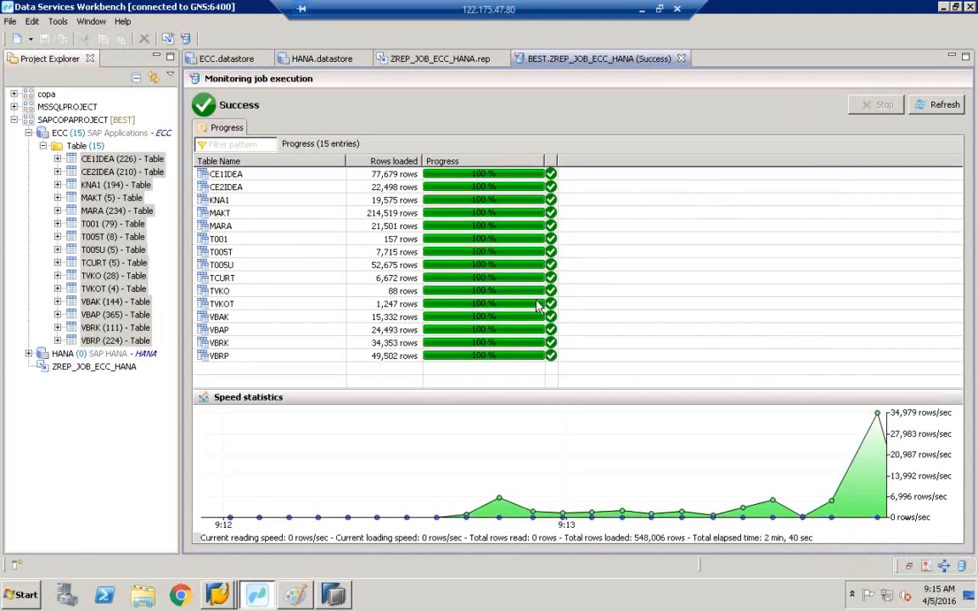
Switch to SAP HANA Studio and remove the *ZCOPATABLE80* filter from the tables of schema BEST
click(335, 598)
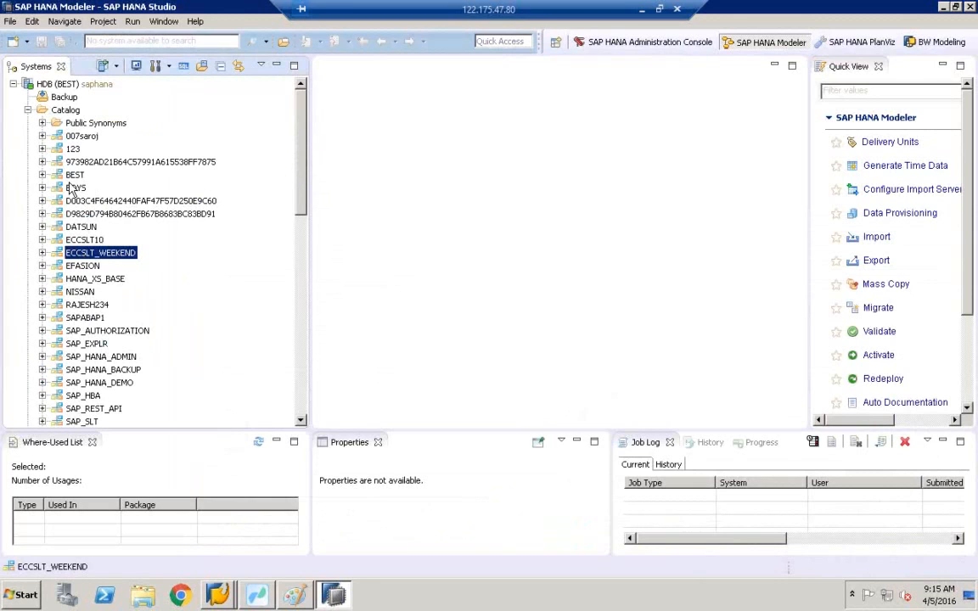
click(73, 176)
click(43, 175)
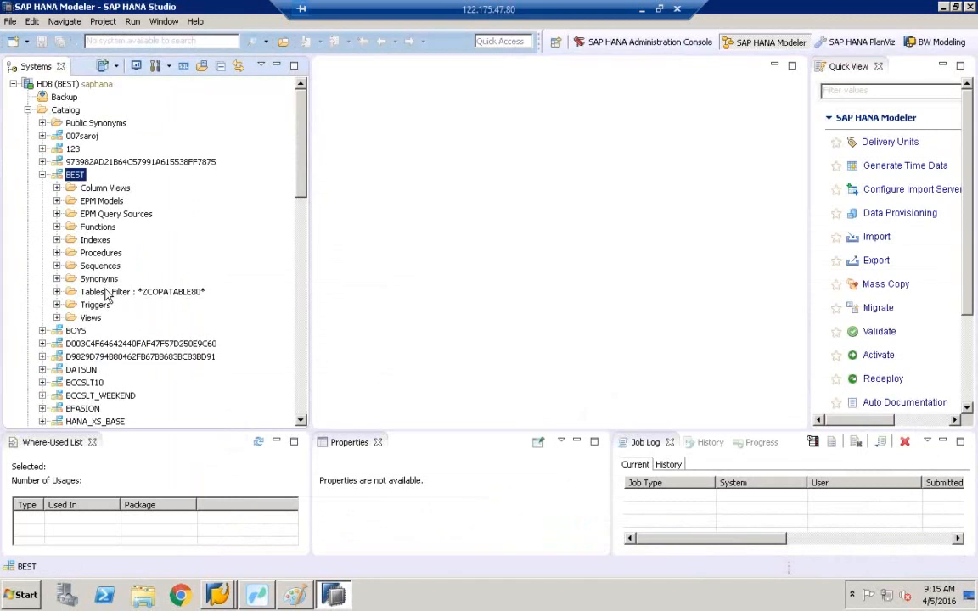
click(107, 293)
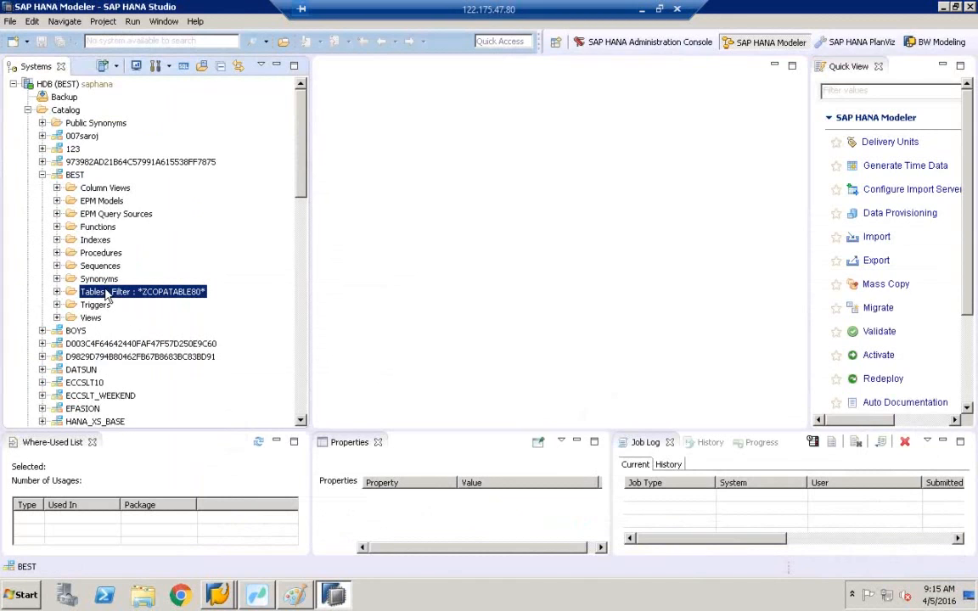
right_click(107, 293)
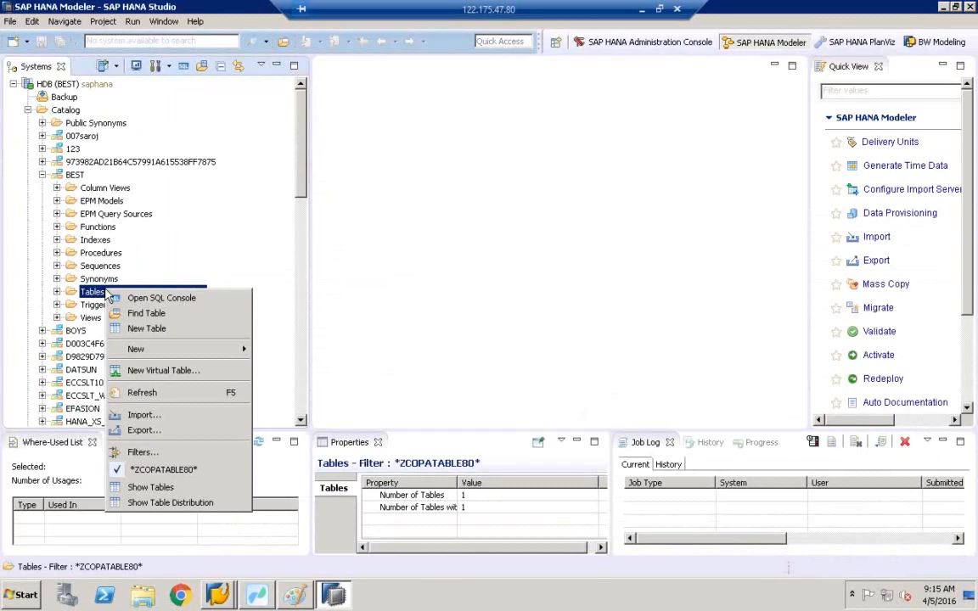
click(146, 476)
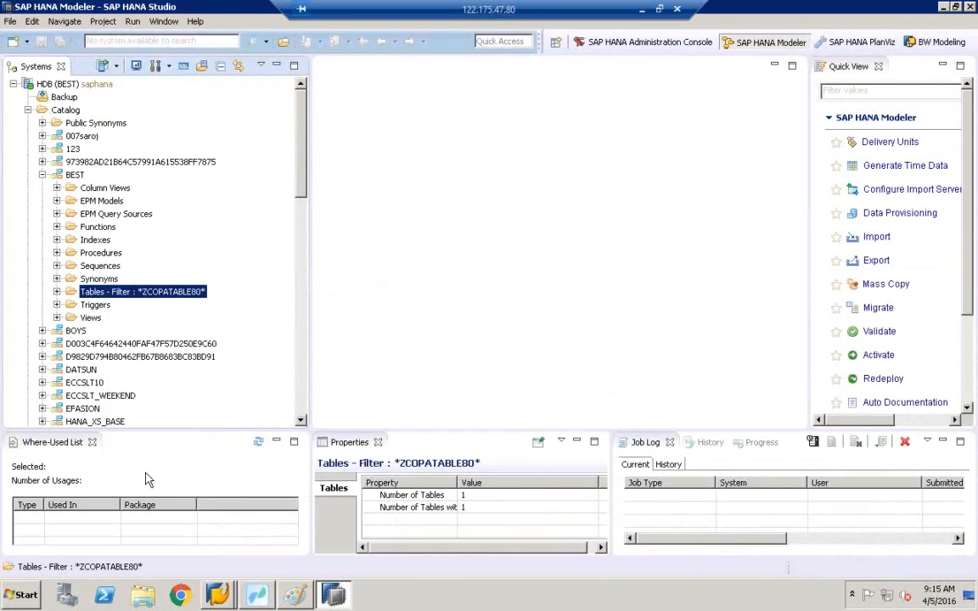
Find the replicated table KNA1 among the BEST schema's tables and open its definition
click(56, 292)
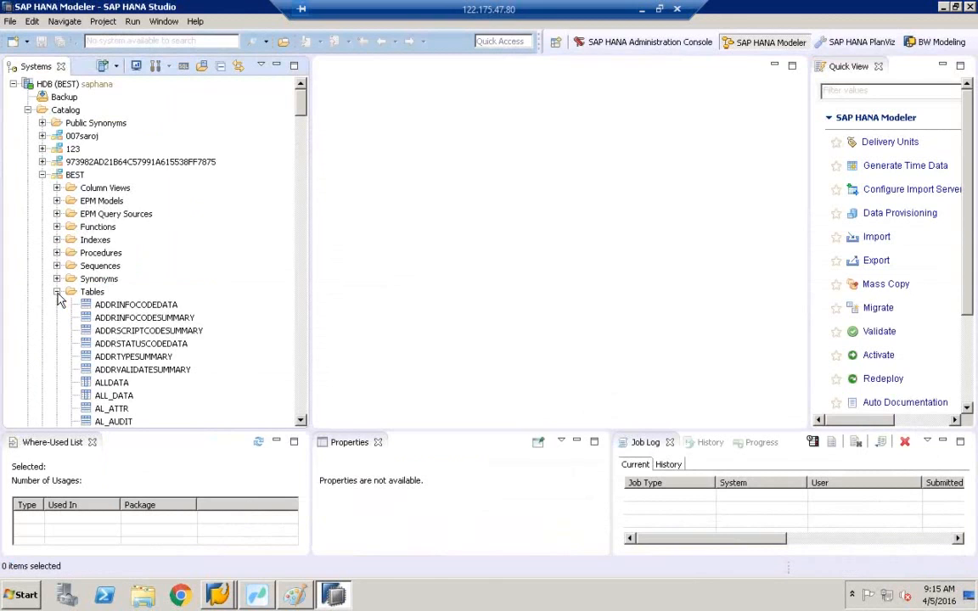
click(124, 308)
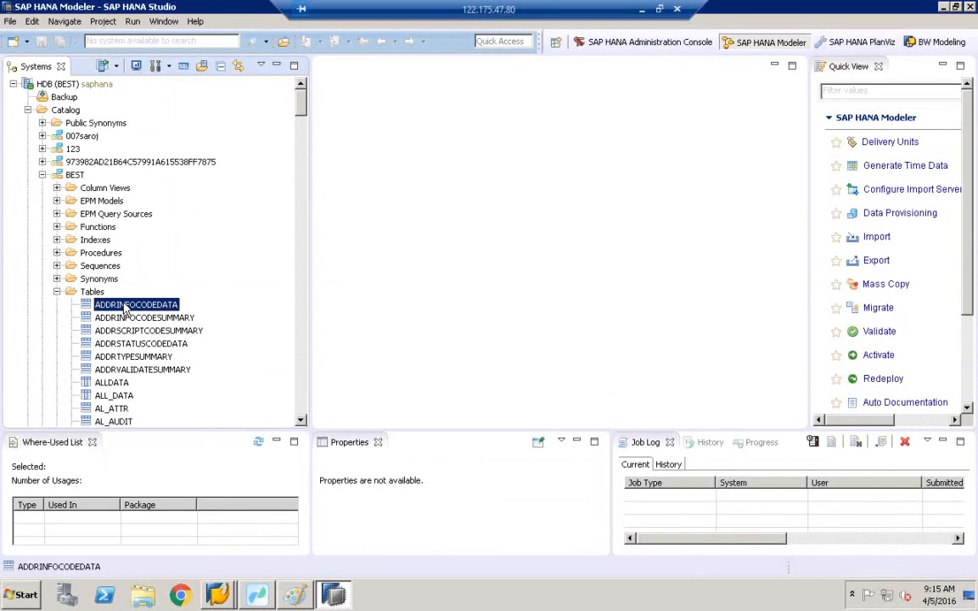
key(k)
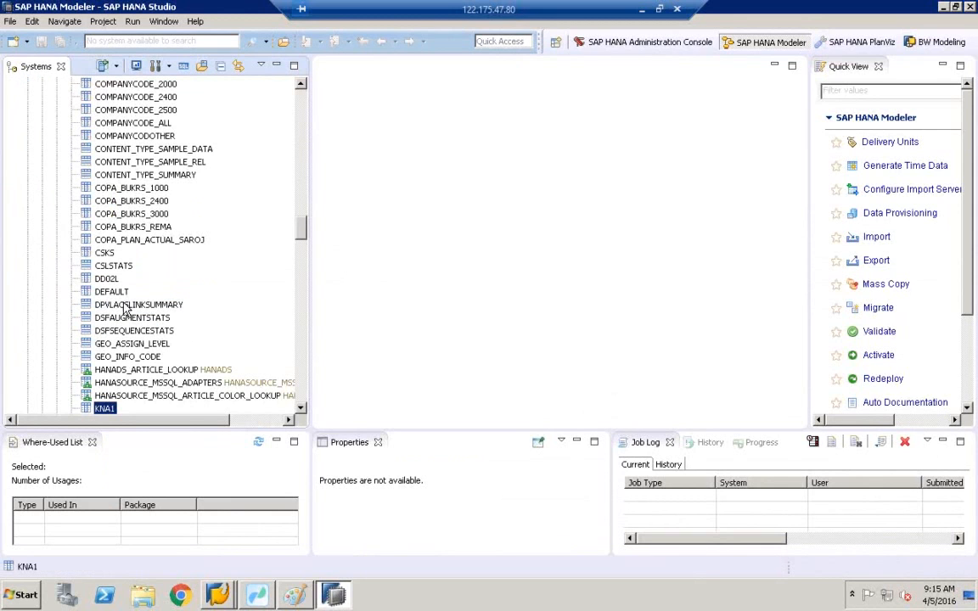
scroll(140, 266, down, 4)
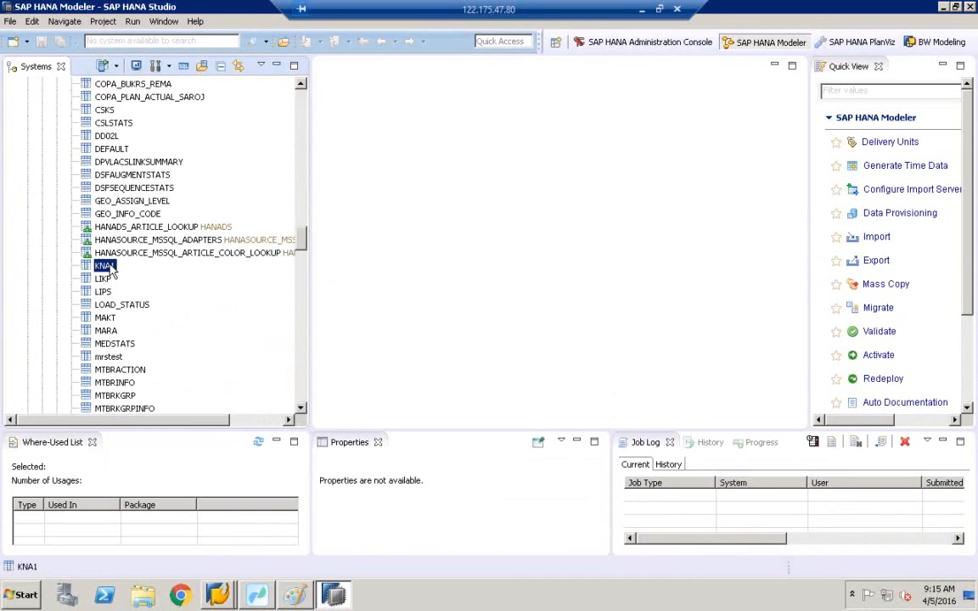
double_click(105, 265)
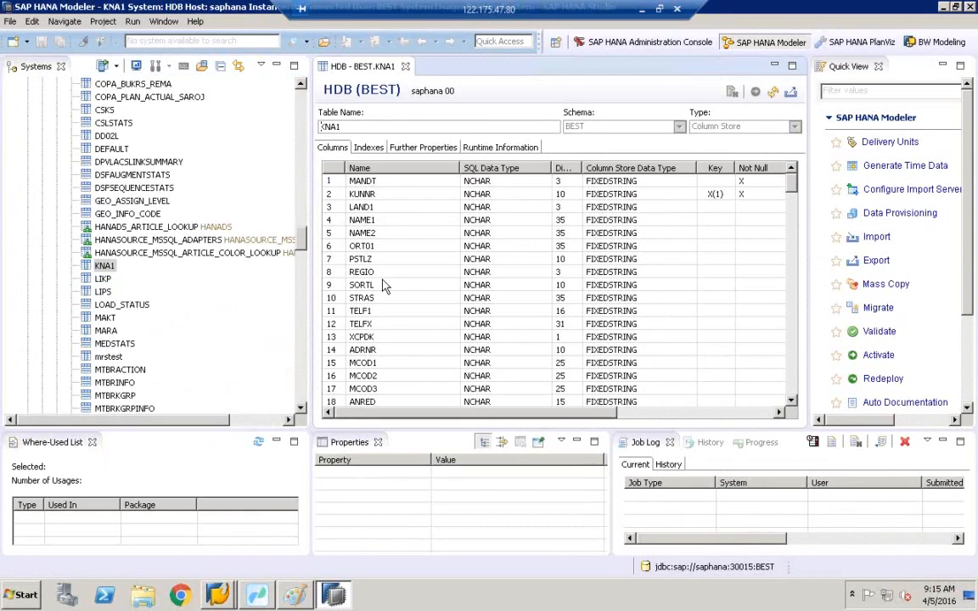
Enlarge the KNA1 editor and examine the table's runtime information, including its column and part details
drag(310, 283, 161, 271)
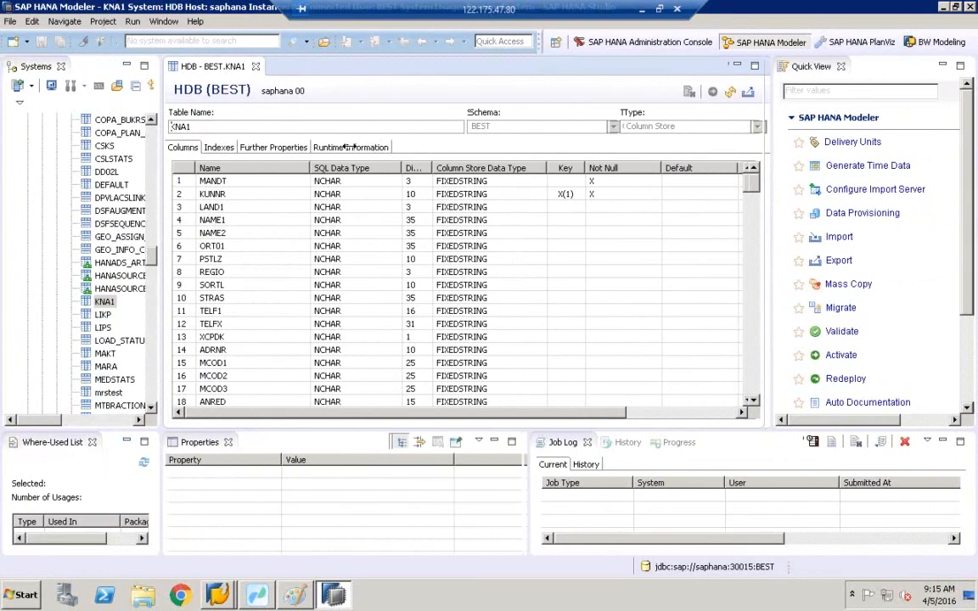
click(350, 148)
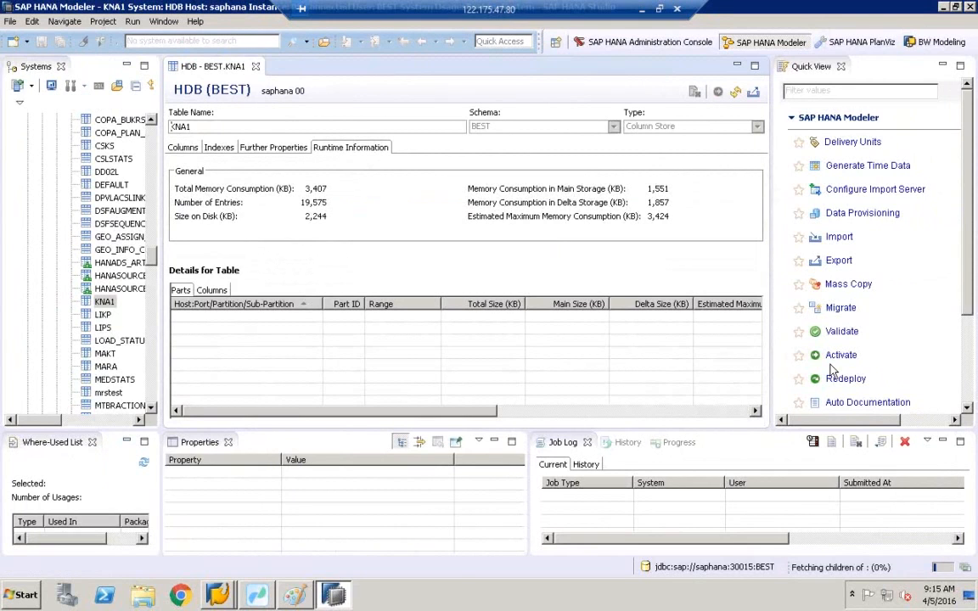
click(942, 441)
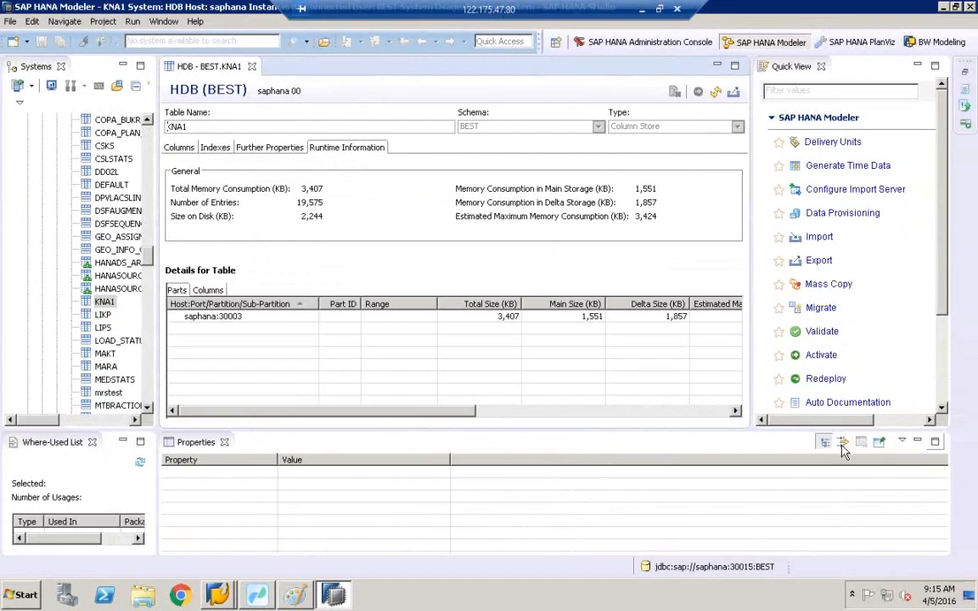
click(917, 441)
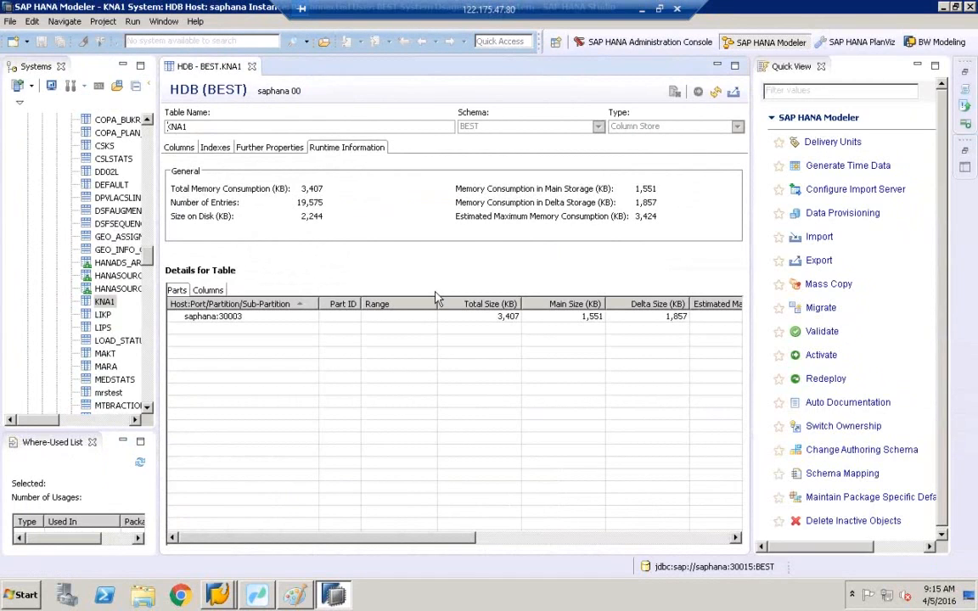
click(208, 291)
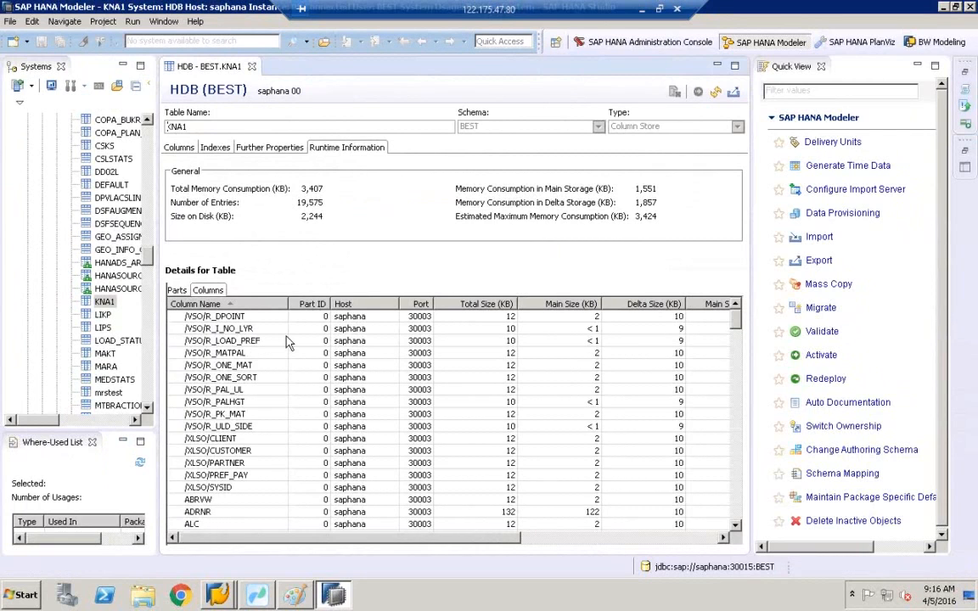
click(176, 290)
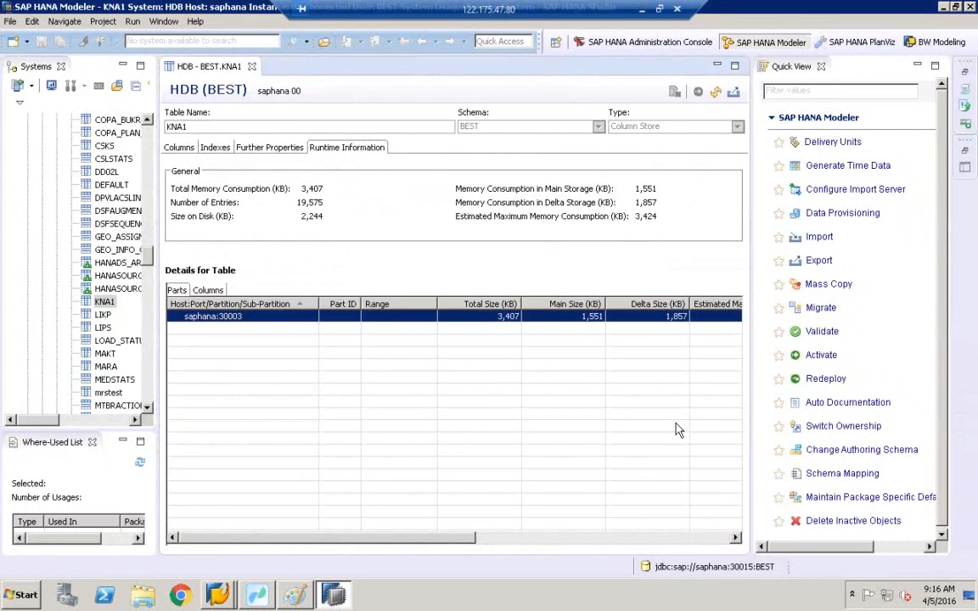
Check KNA1's remaining part details, then open table VBAK of schema BEST and examine its runtime information and part details
click(726, 541)
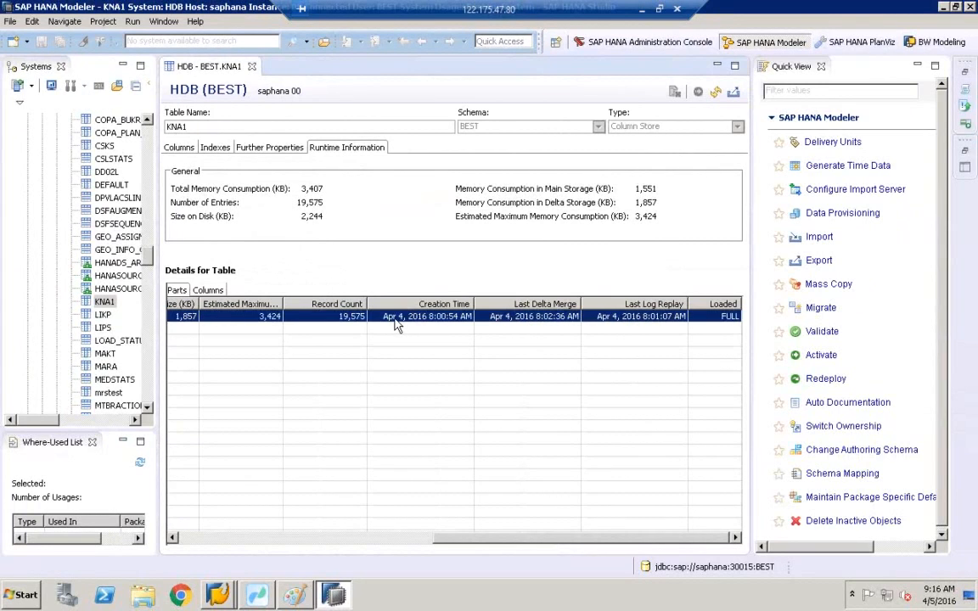
click(116, 342)
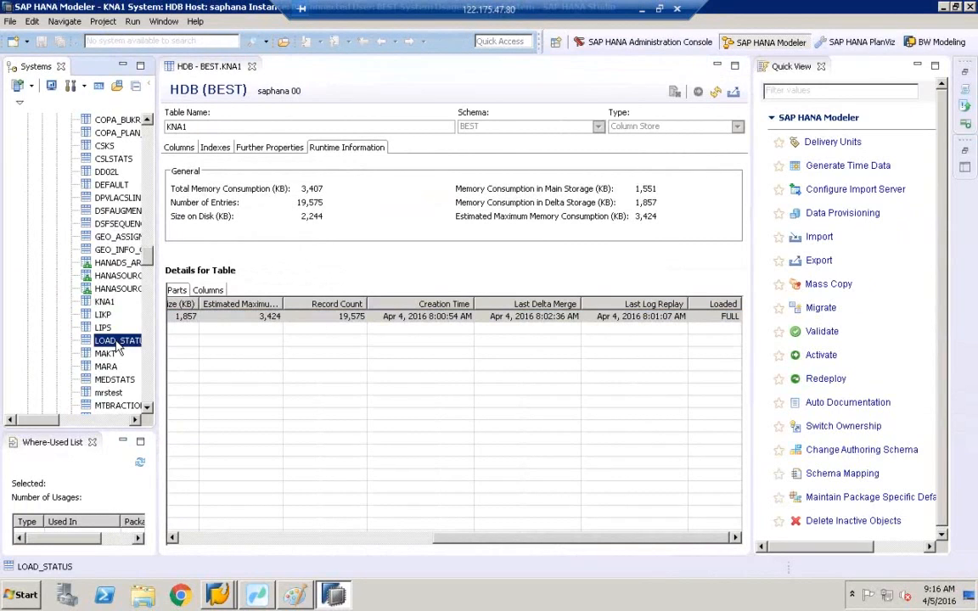
key(v)
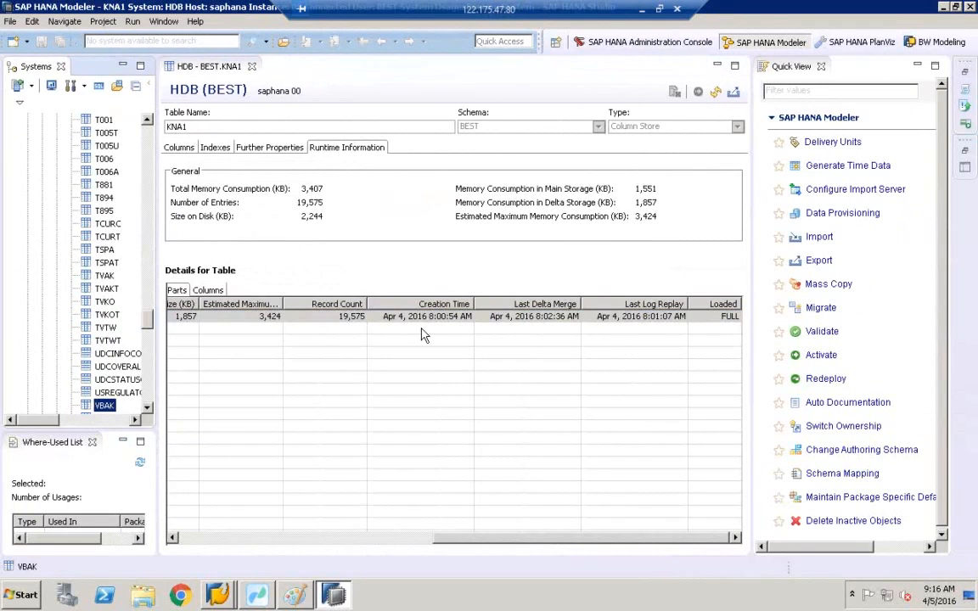
double_click(103, 408)
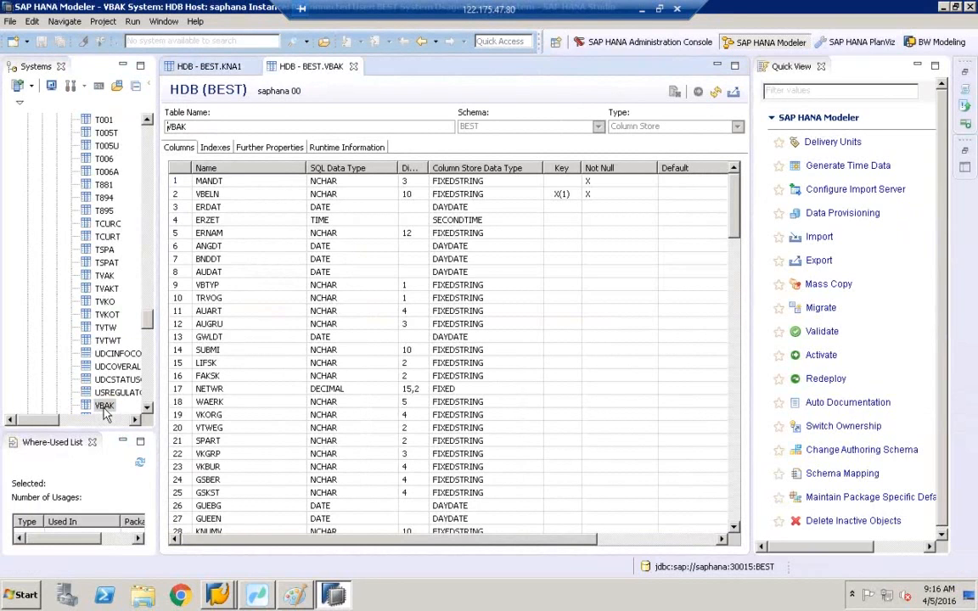
click(357, 148)
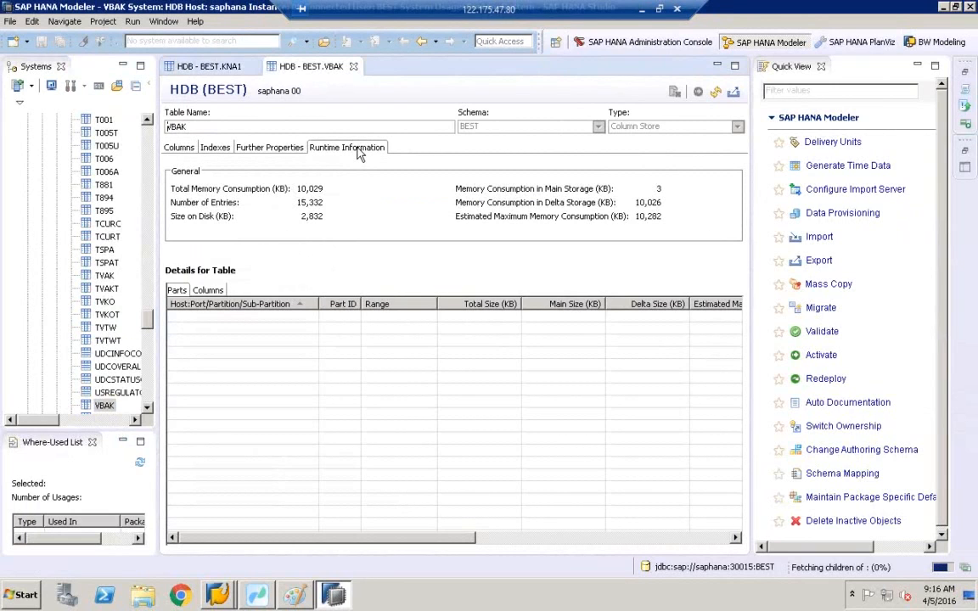
click(717, 538)
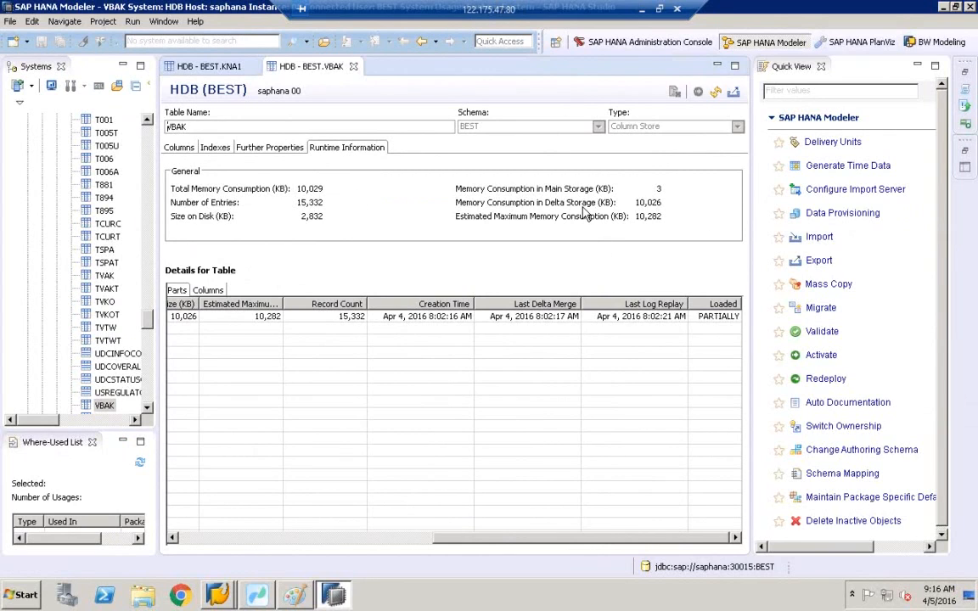
Perform a delta merge on table VBAK and refresh its runtime information
click(104, 406)
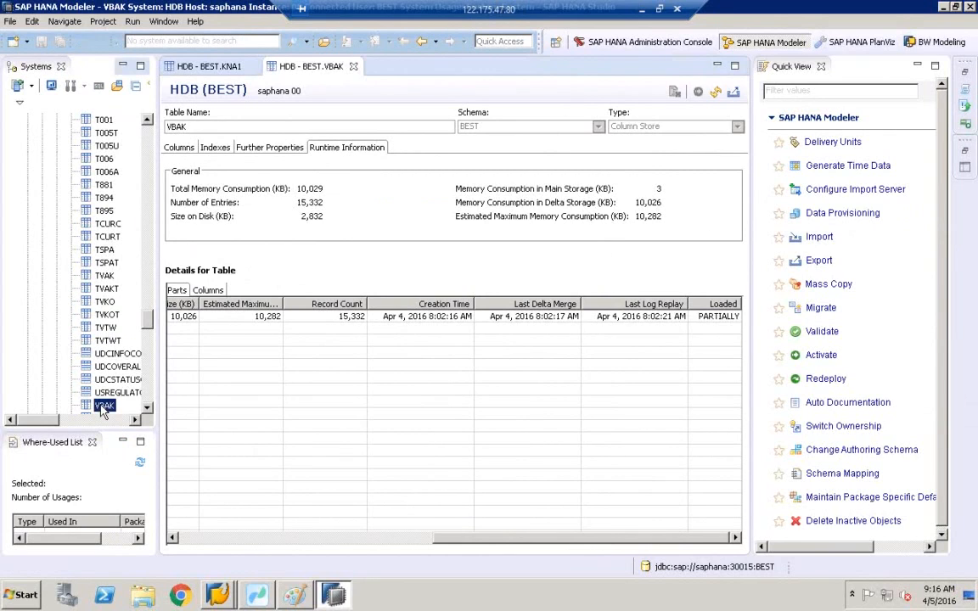
right_click(103, 411)
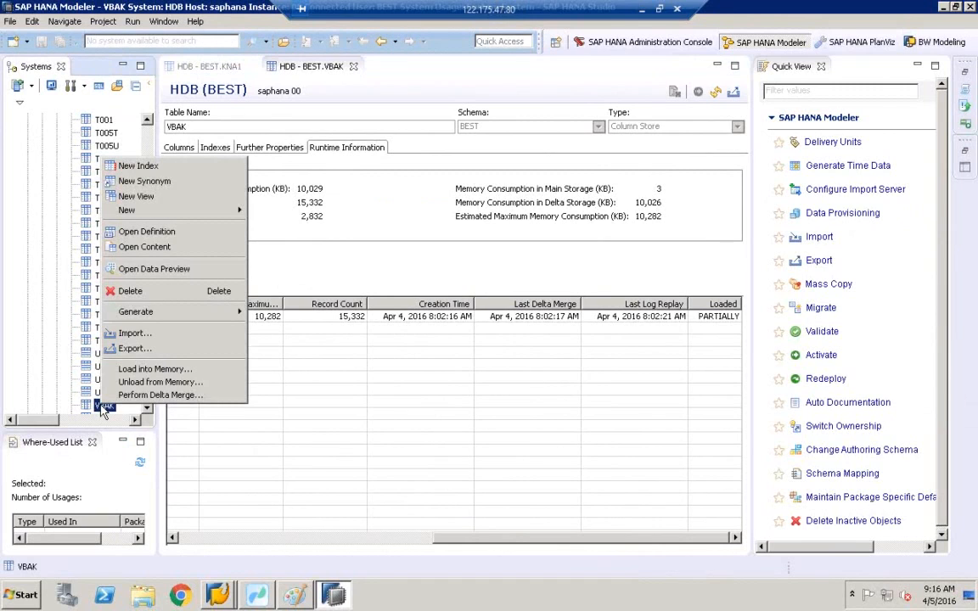
click(154, 396)
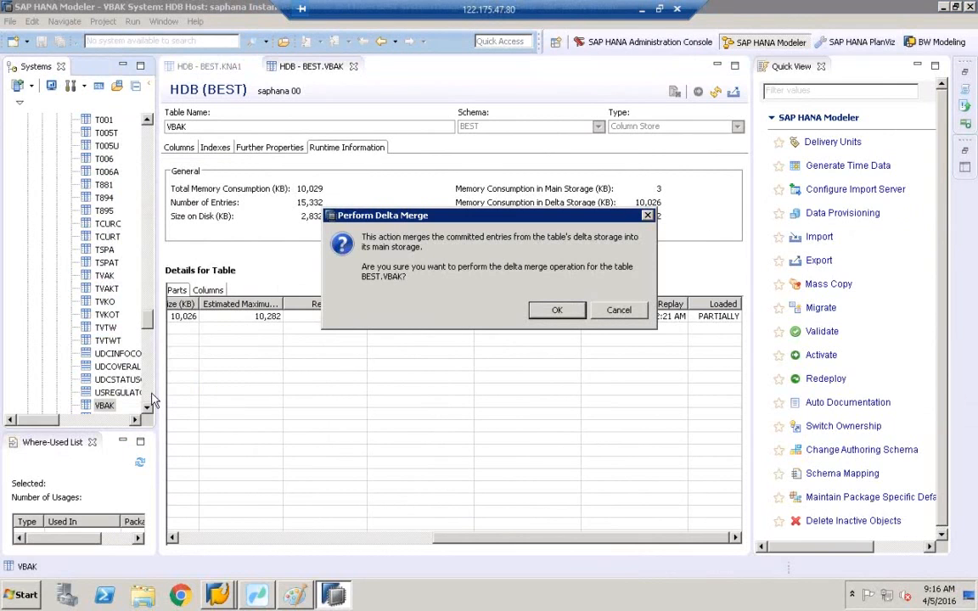
click(553, 310)
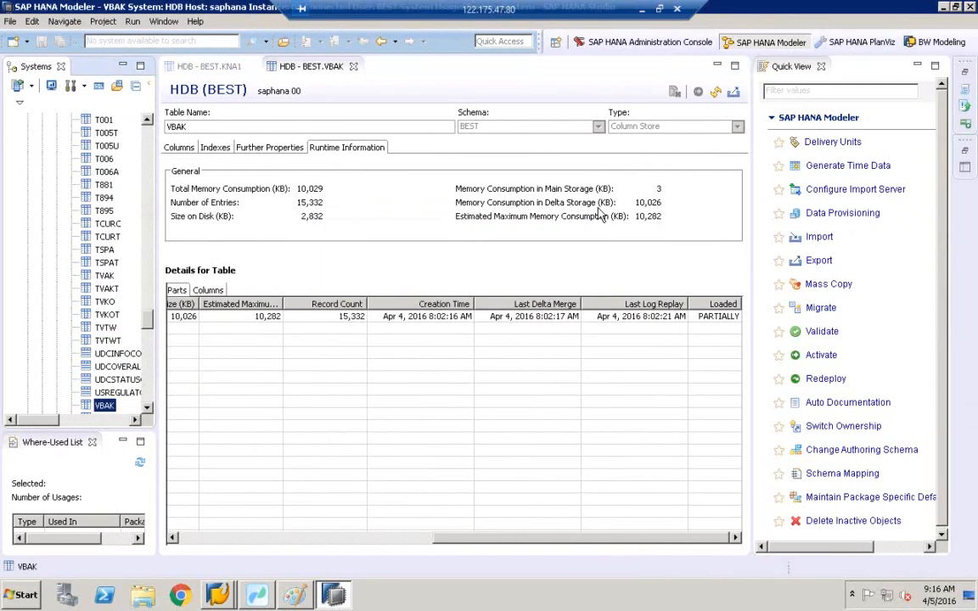
click(660, 8)
click(825, 47)
click(717, 90)
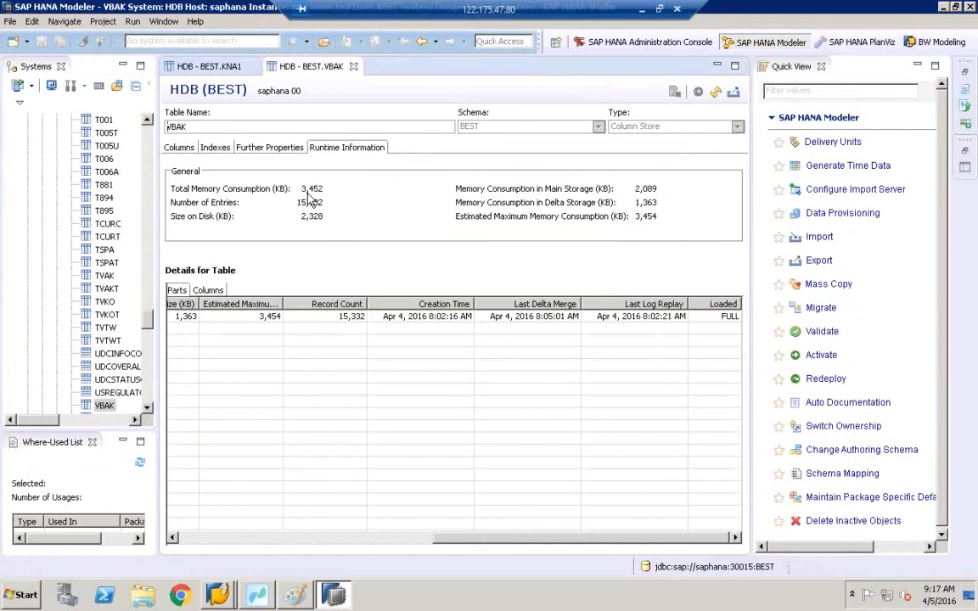
Open the data preview of table VBAK to view its raw data, and widen the Systems view
click(105, 406)
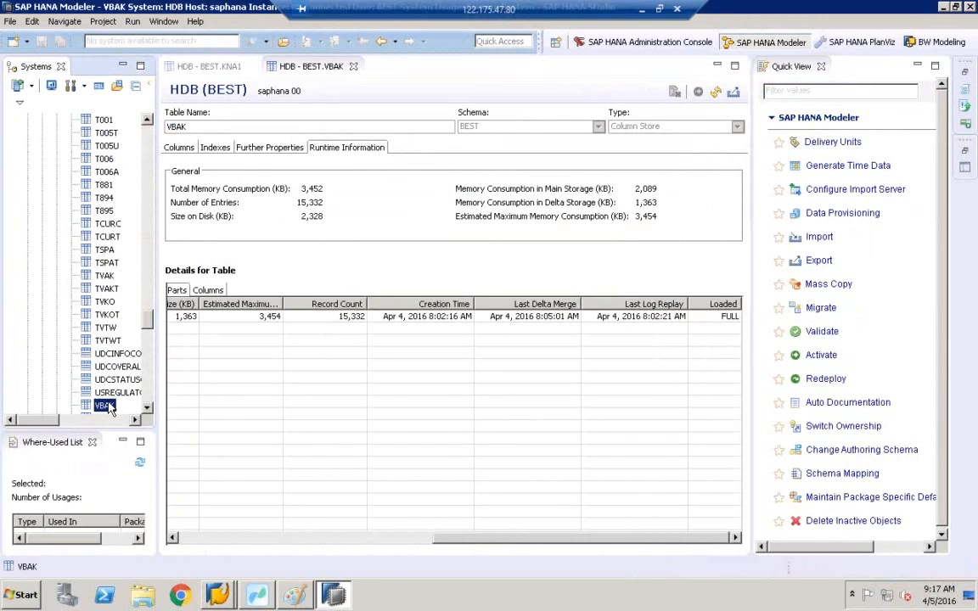
right_click(109, 409)
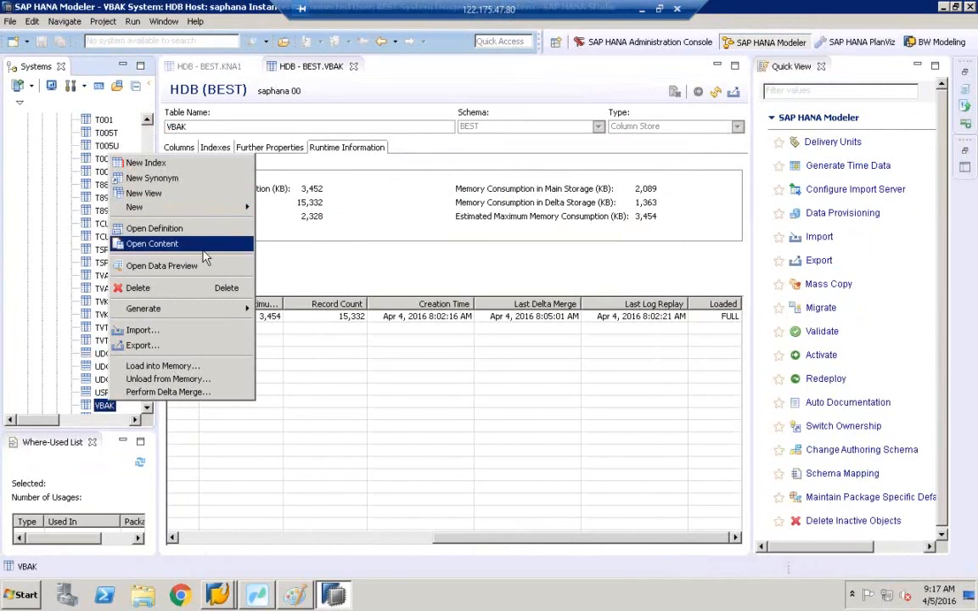
click(183, 221)
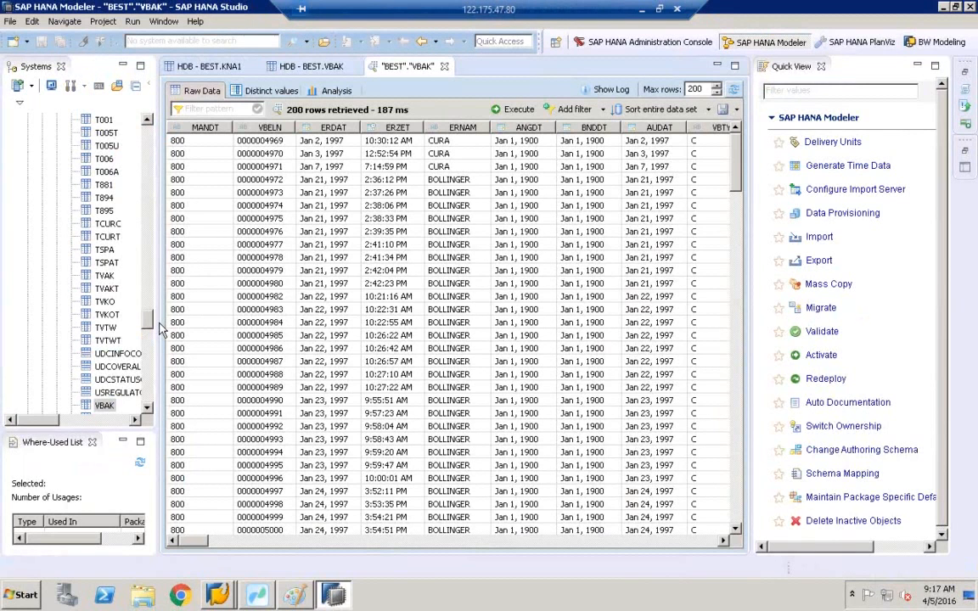
drag(158, 323, 264, 325)
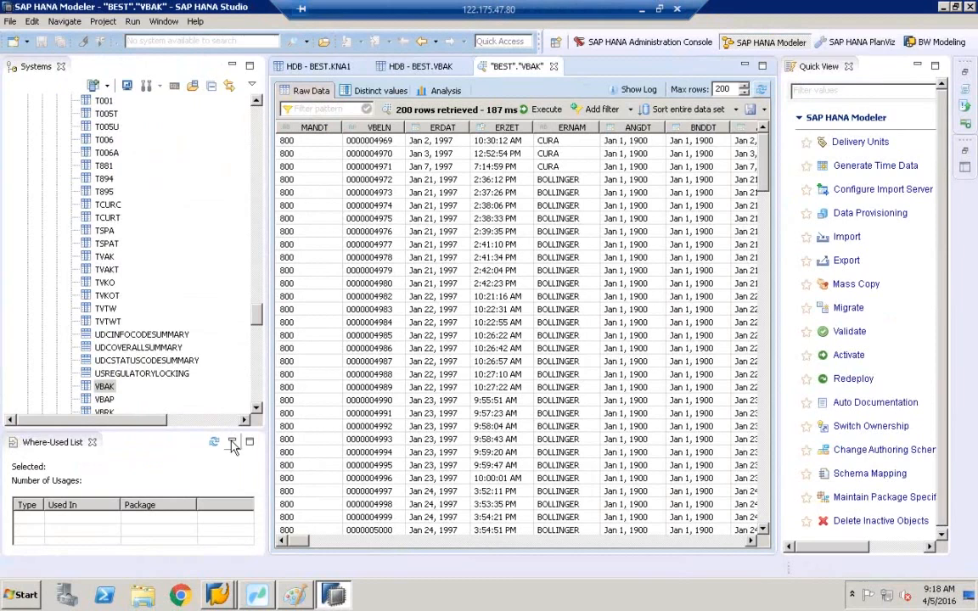
Switch to Data Services Workbench and select the project SAPCOPAPROJECT
click(264, 598)
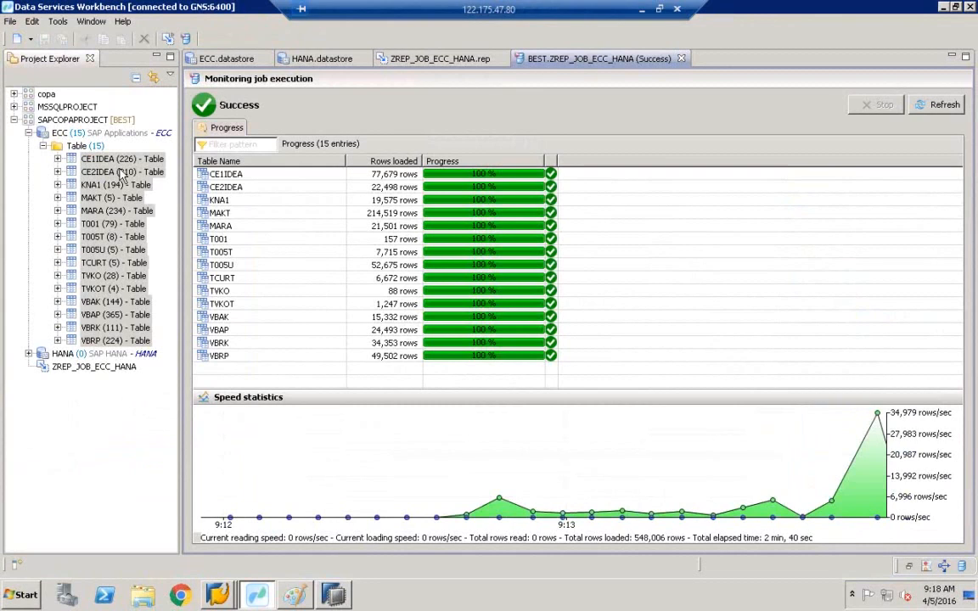
click(56, 125)
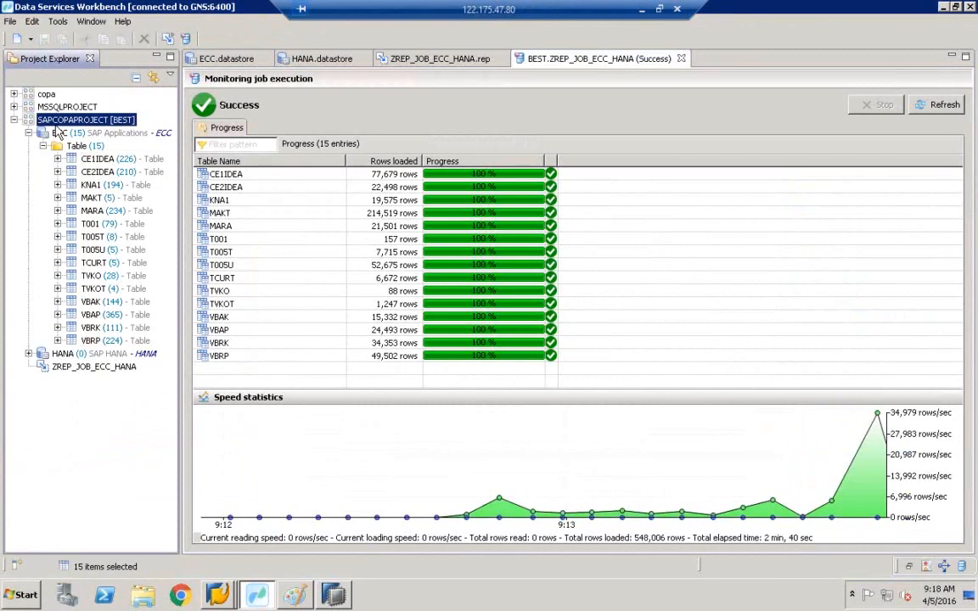
right_click(57, 132)
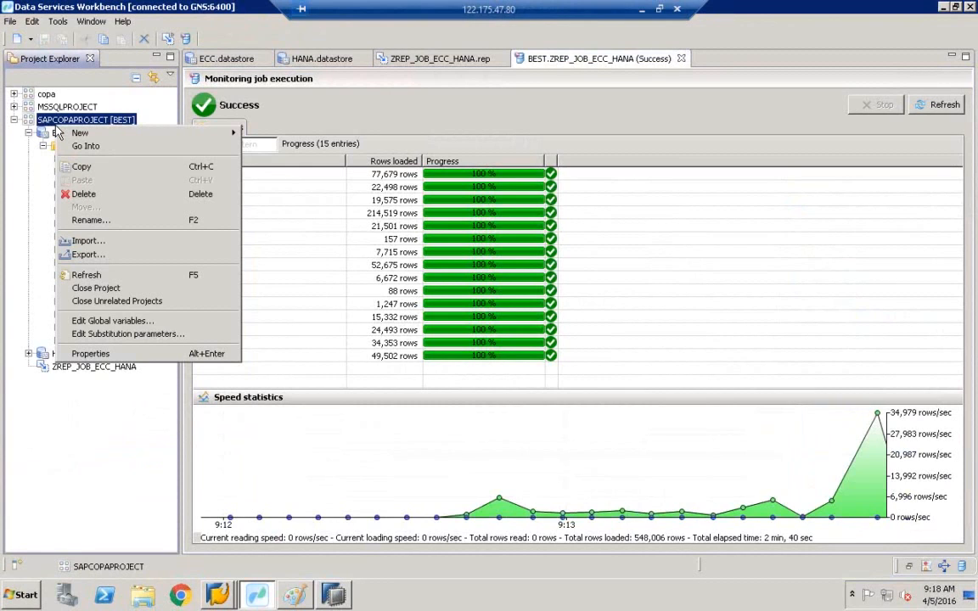
mouse_move(85, 132)
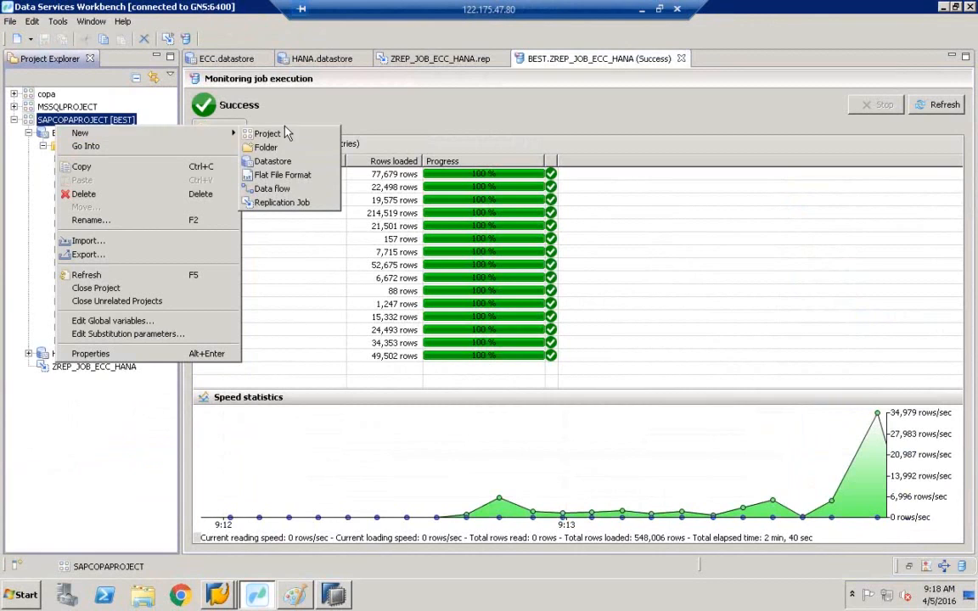
click(283, 190)
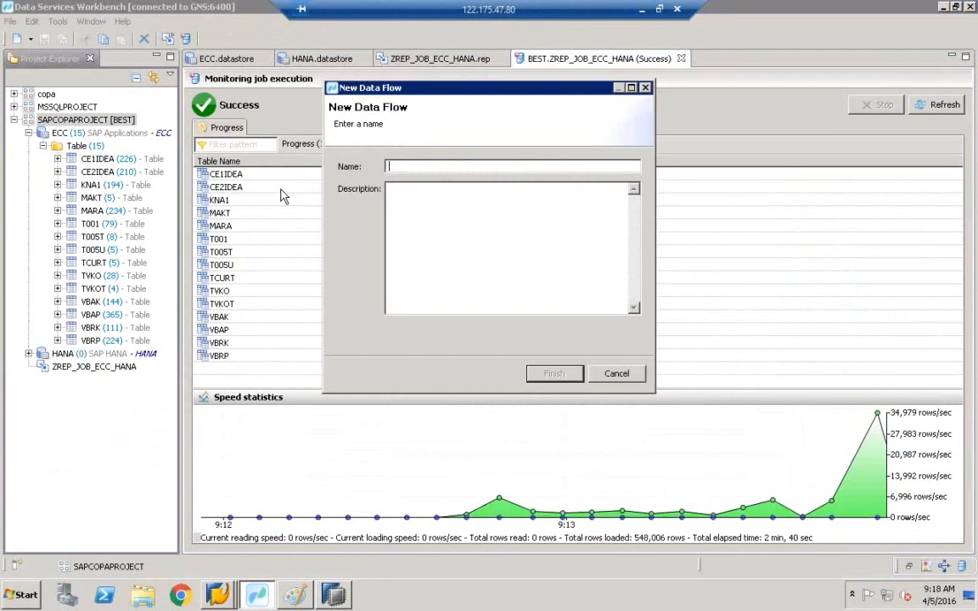
click(617, 374)
Create a data flow named DF_FLOW_ECC_HANA in SAPCOPAPROJECT, using the same text as its description
right_click(73, 123)
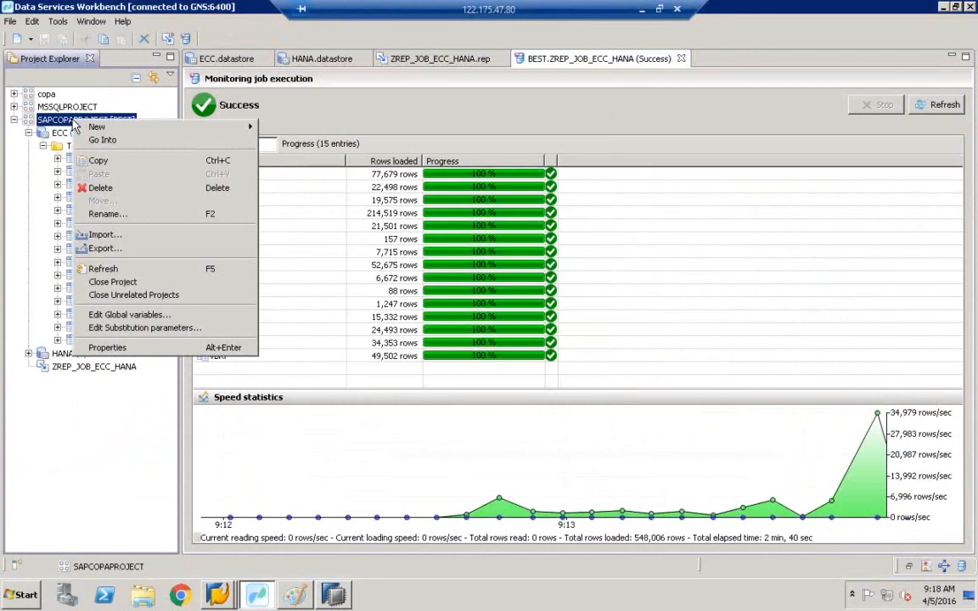
mouse_move(111, 125)
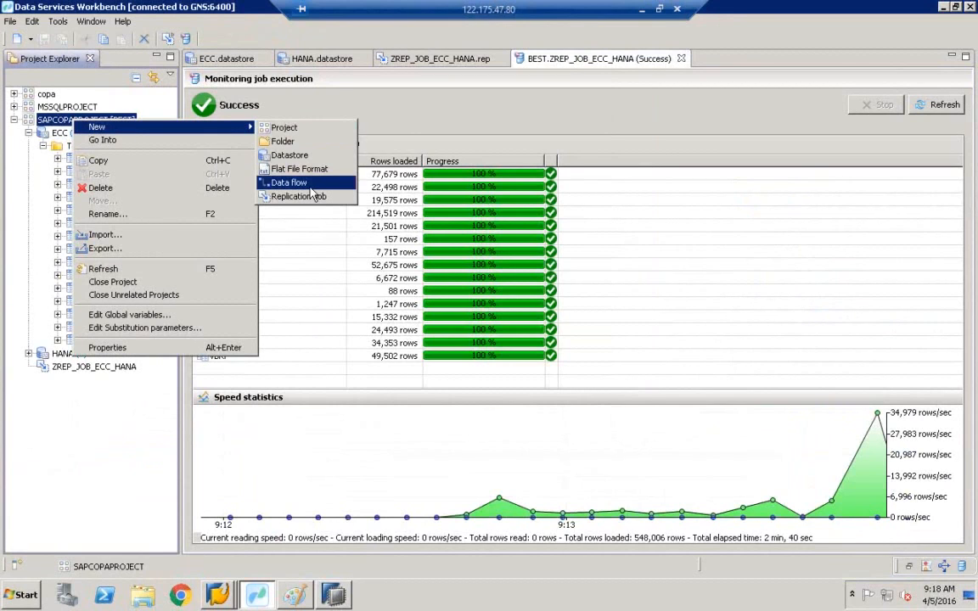
click(310, 184)
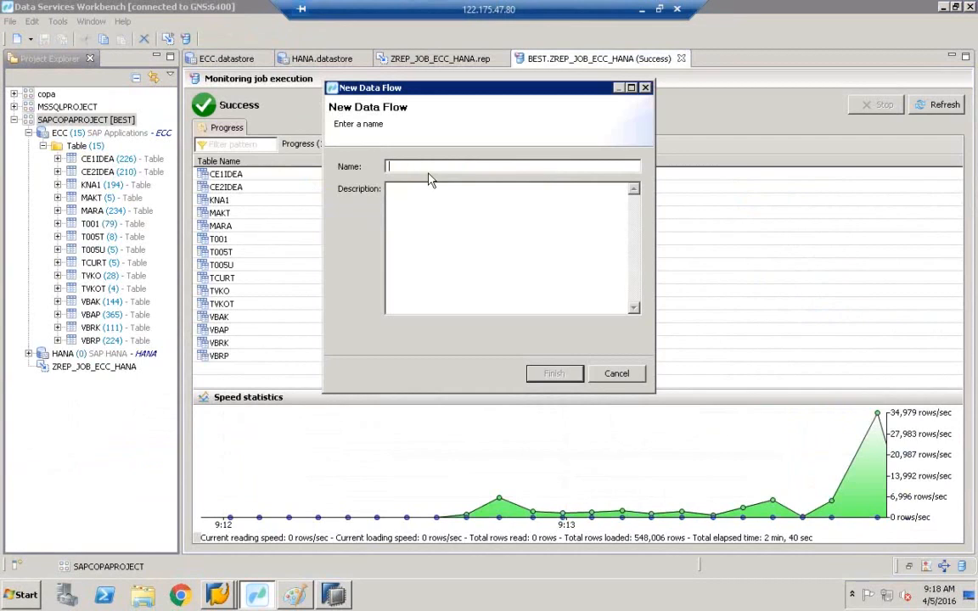
text(DF_FLOW_ECC_HANA)
drag(499, 171, 282, 147)
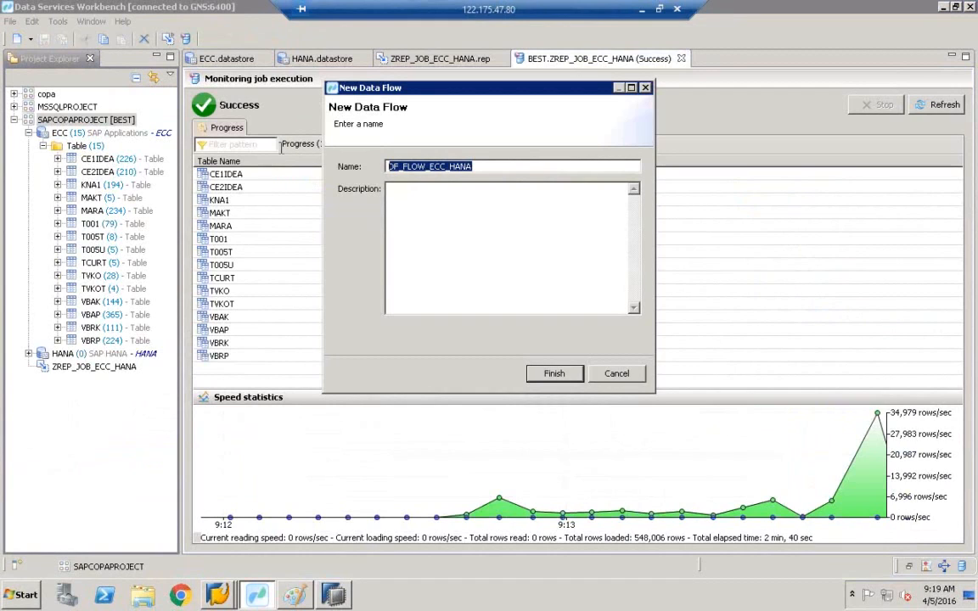
key(ctrl+c)
click(409, 220)
key(ctrl+v)
click(556, 382)
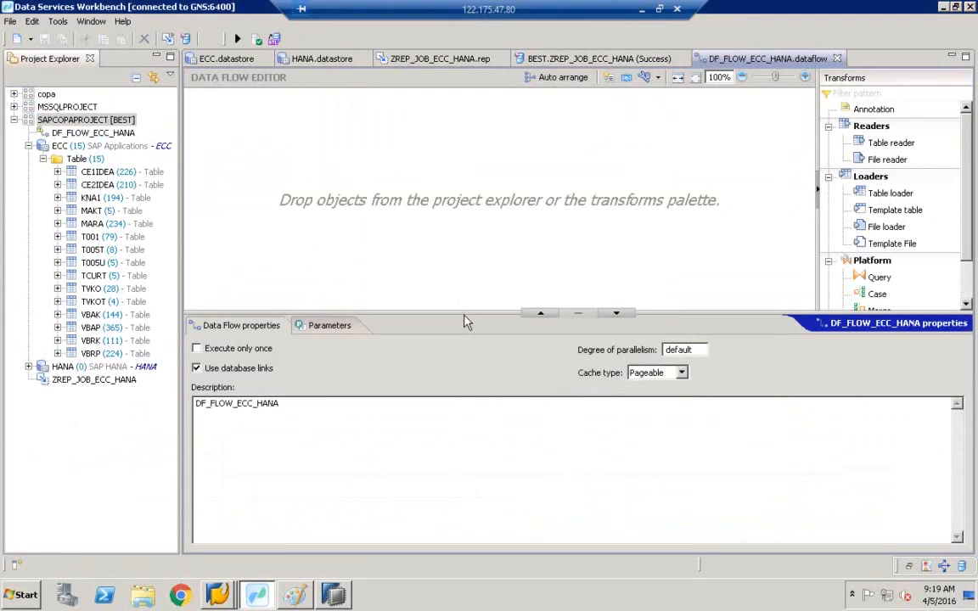
Enlarge the data flow canvas and transforms palette, and examine the available reader, loader, platform and data integrator transforms
drag(470, 312, 462, 476)
drag(818, 257, 592, 264)
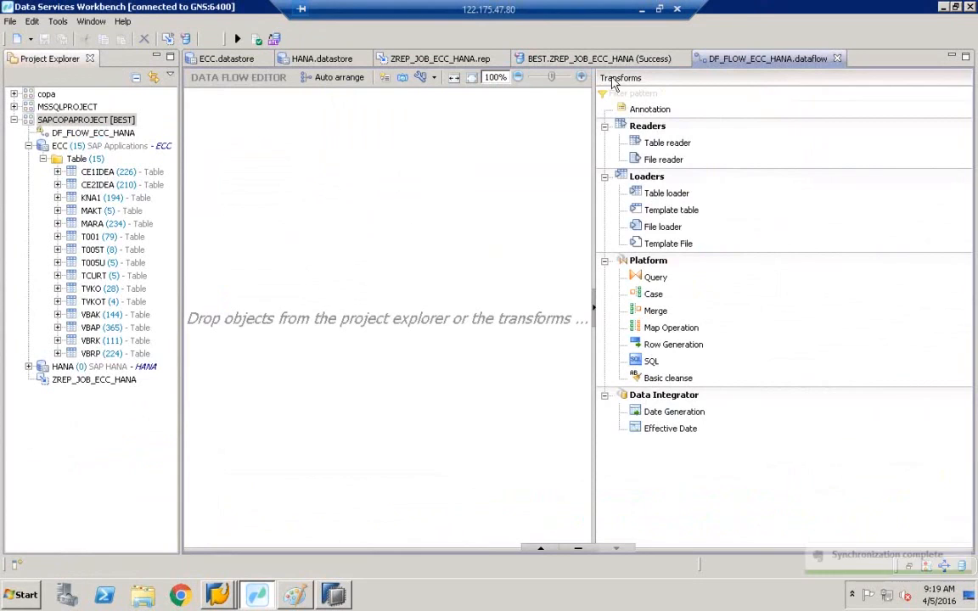
click(605, 126)
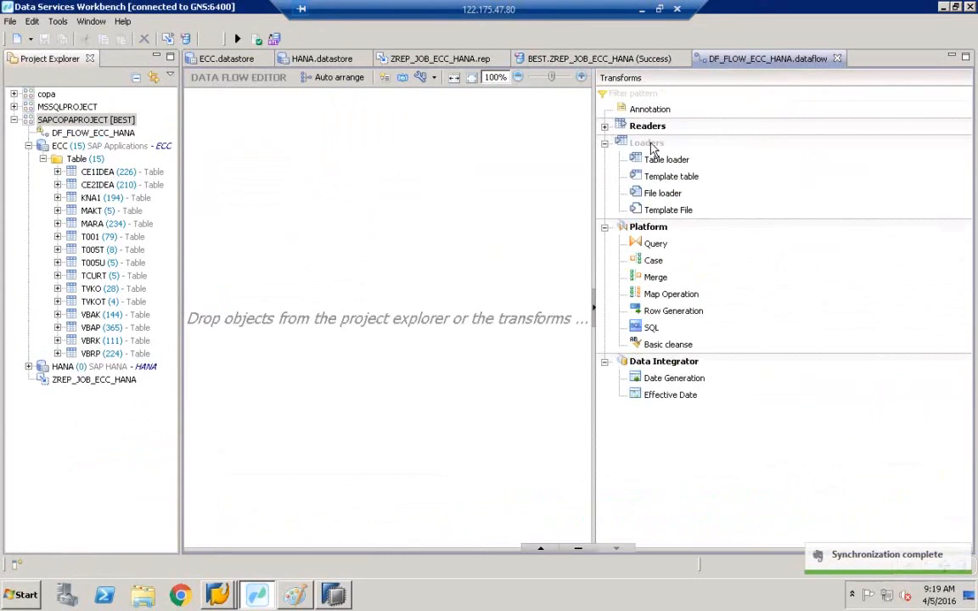
click(604, 143)
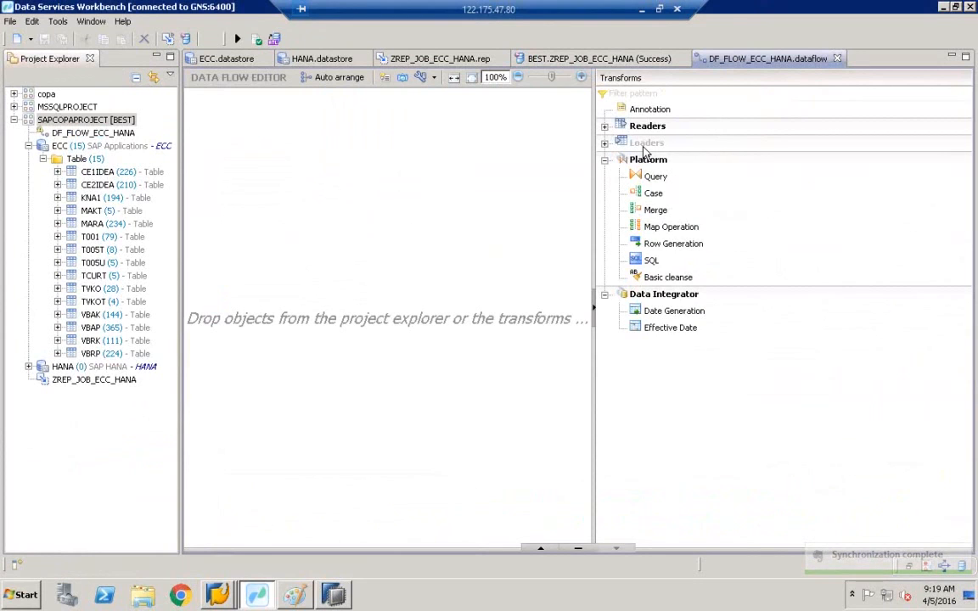
click(604, 159)
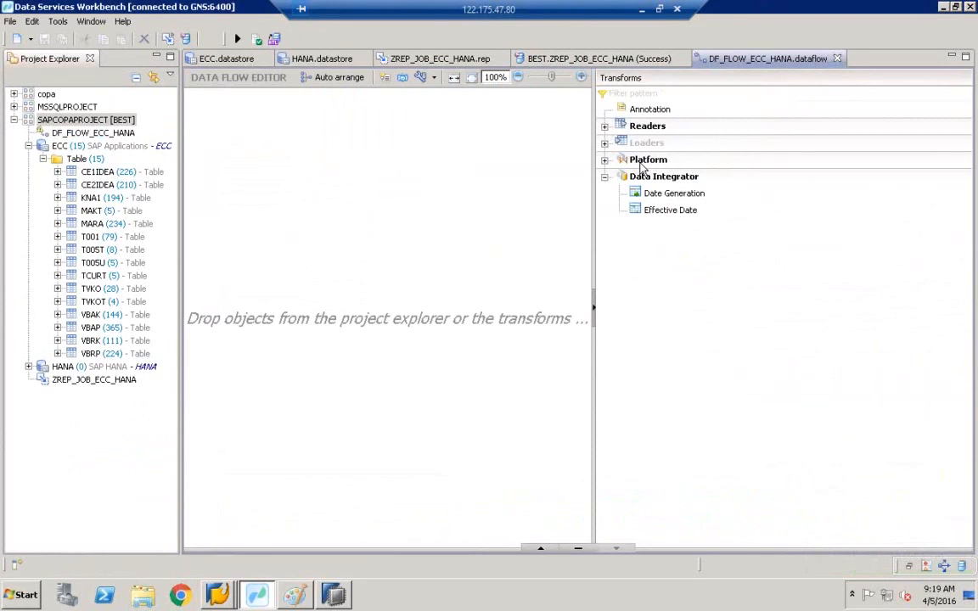
click(604, 176)
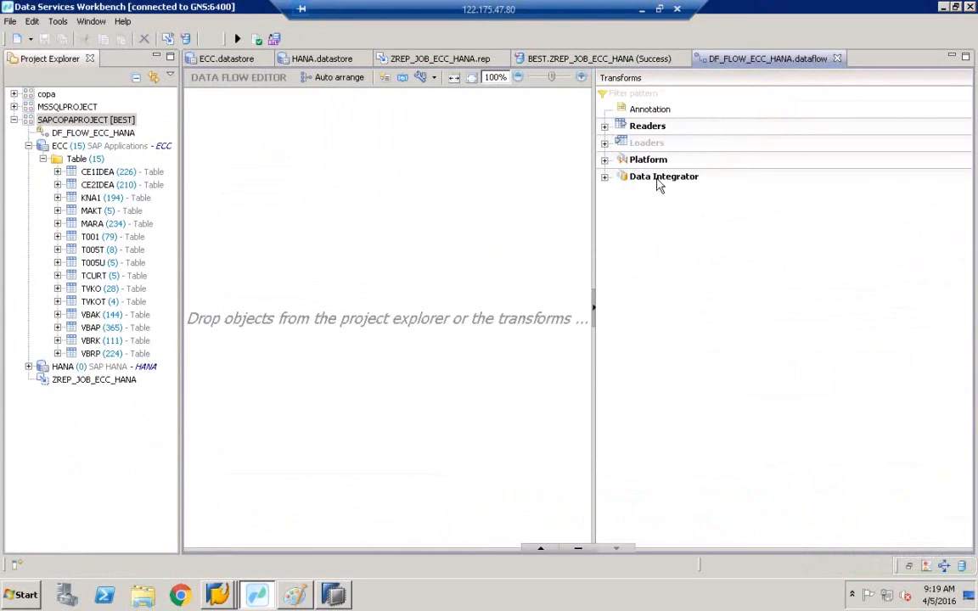
click(604, 125)
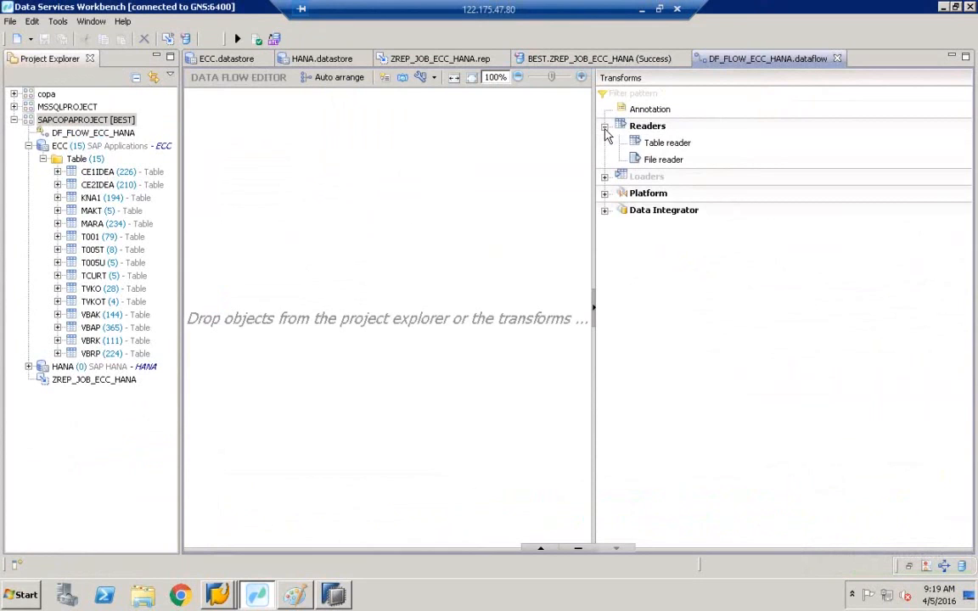
click(604, 177)
click(605, 261)
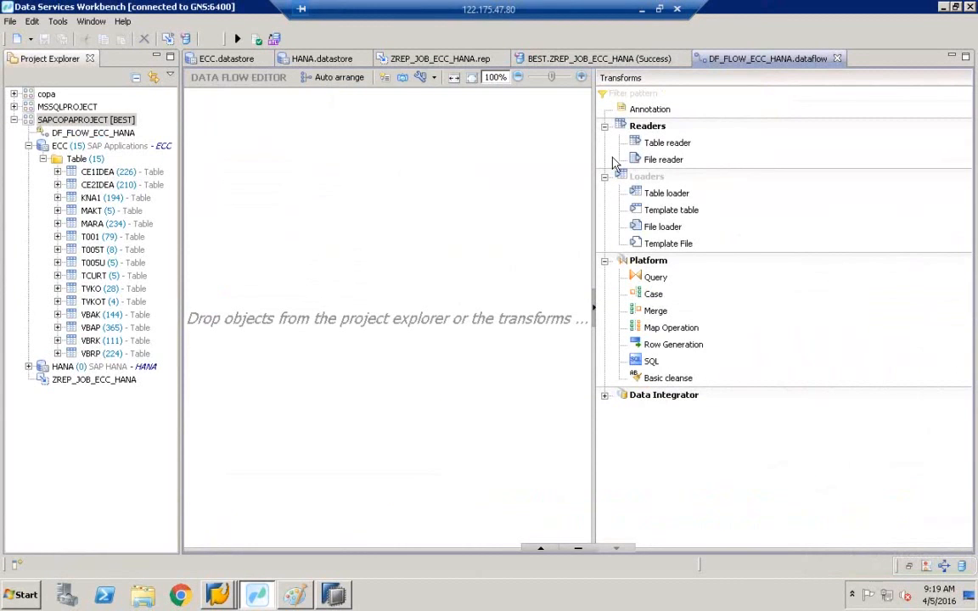
Switch to Paint, draw a rectangle about 224 × 87 px below the ECC box, and label it NONSAP
key(alt+Tab)
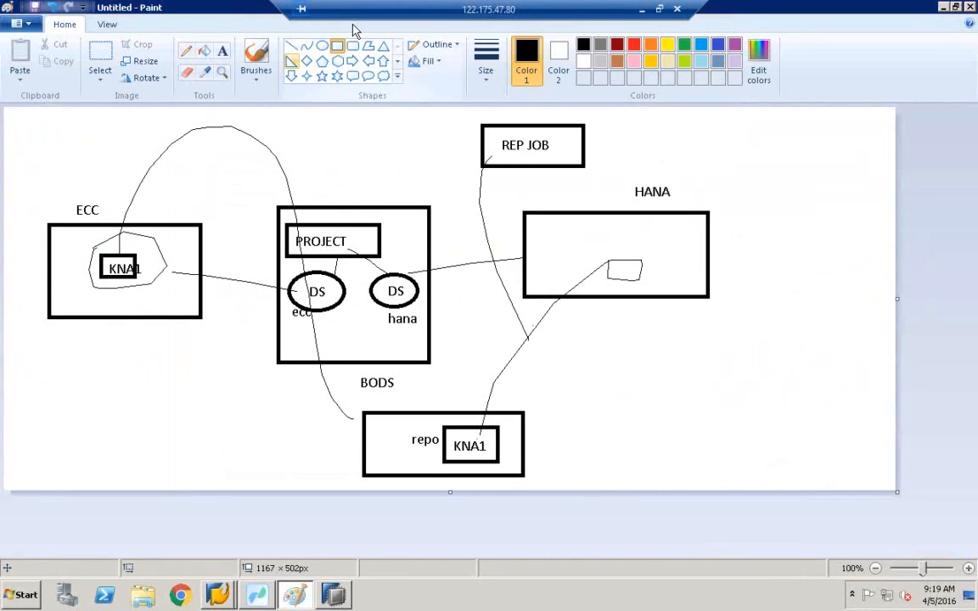
drag(210, 448, 225, 458)
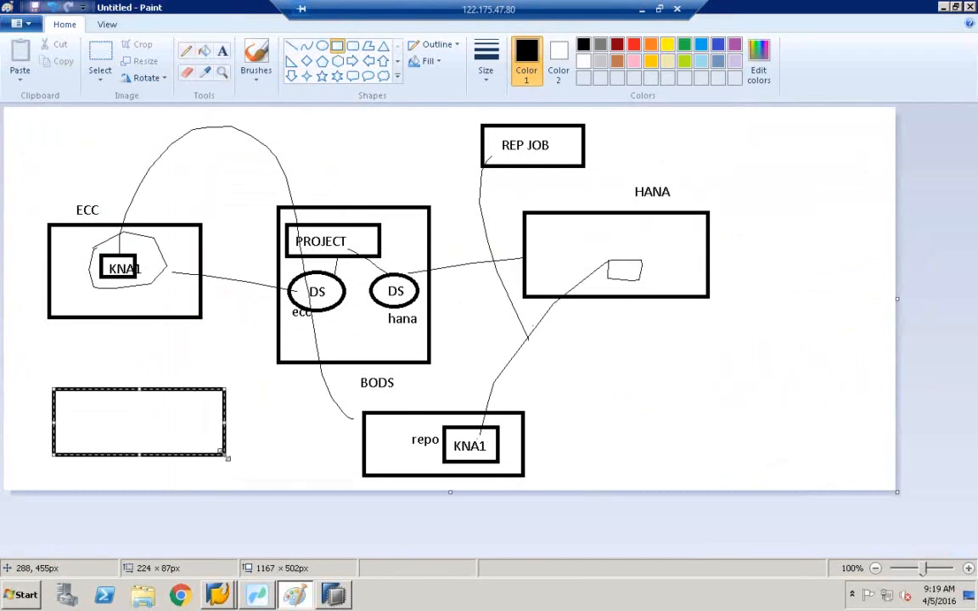
click(222, 51)
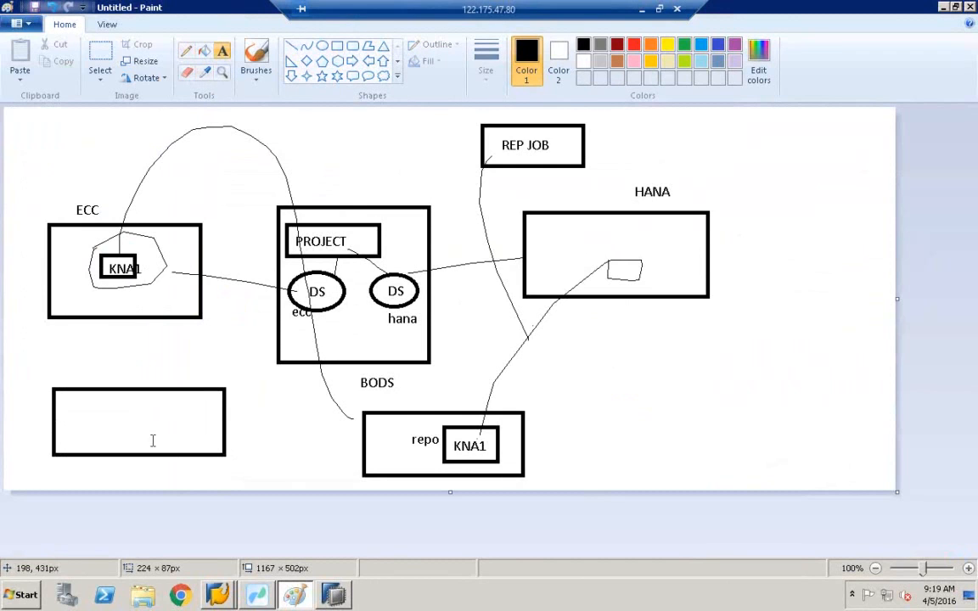
click(147, 428)
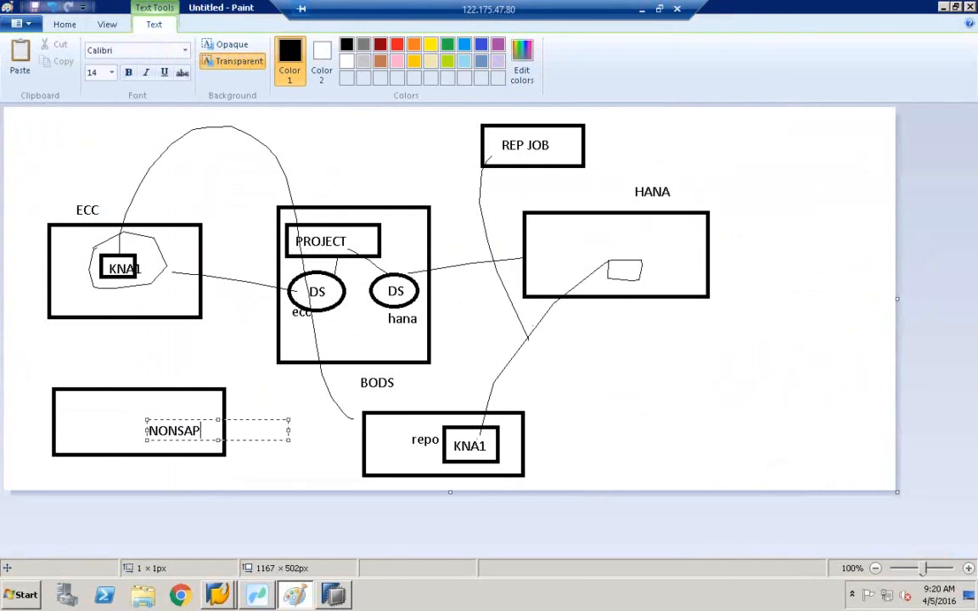
click(210, 355)
click(186, 51)
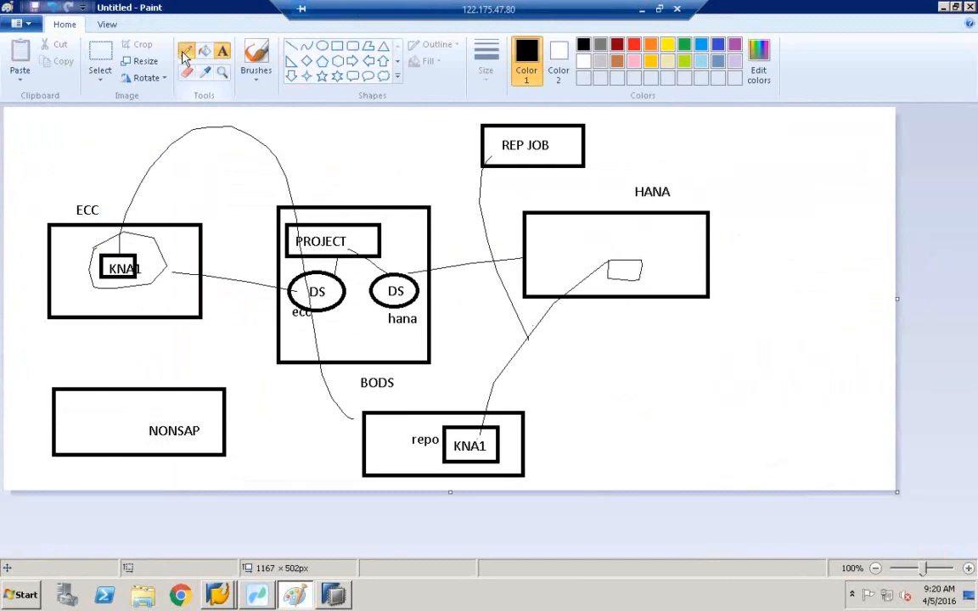
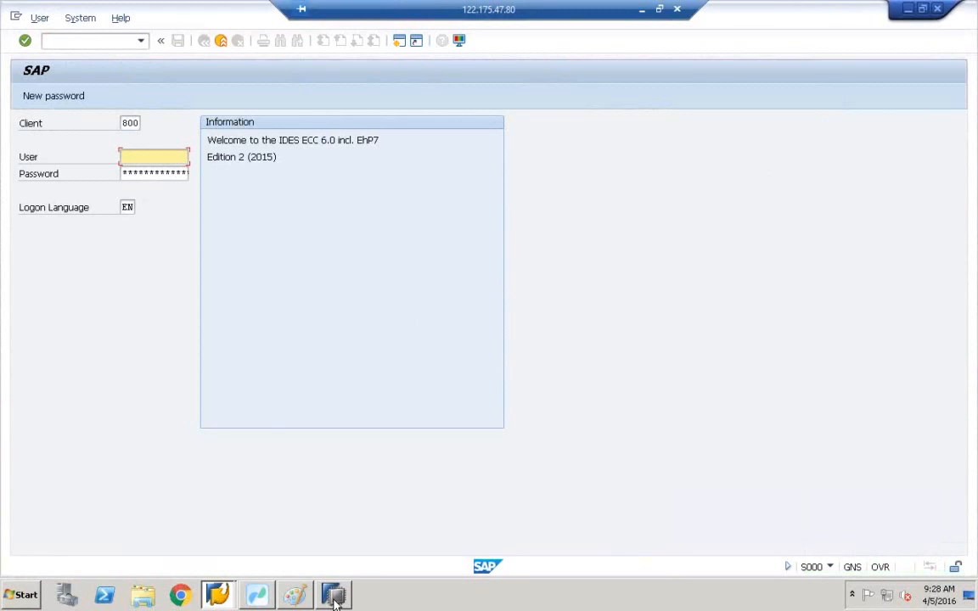
Switch to Data Services Workbench and open the replication job ZREP_JOB_ECC_HANA from SAPCOPAPROJECT
click(334, 595)
click(335, 599)
click(255, 596)
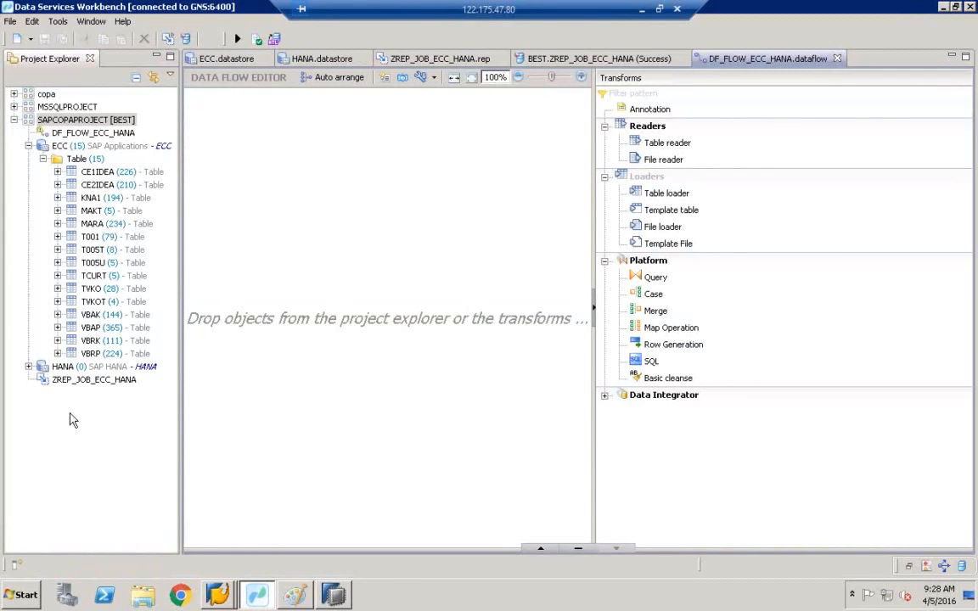
click(75, 382)
double_click(74, 384)
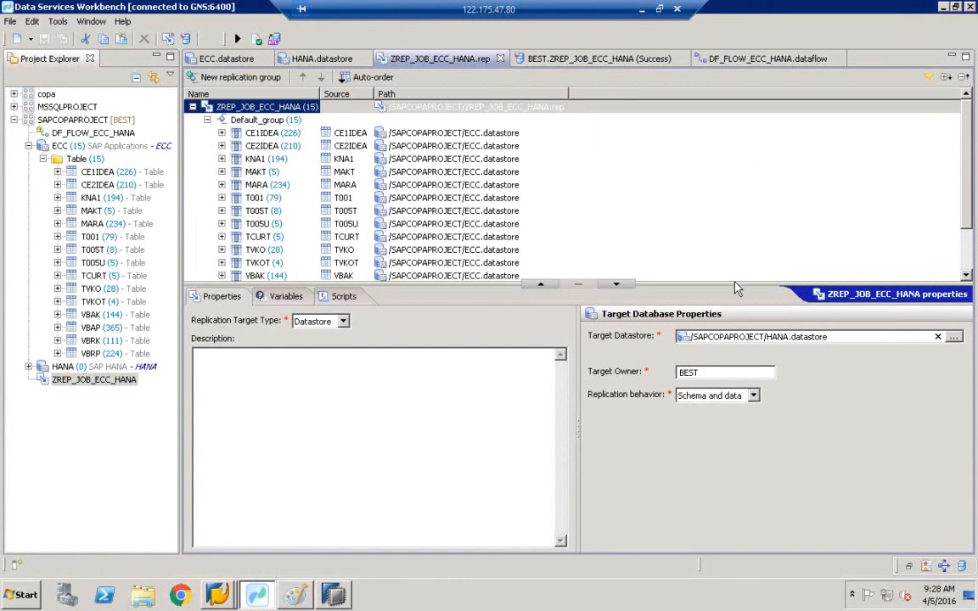
Open the replication job's target datastore HANA and test its connection
click(779, 344)
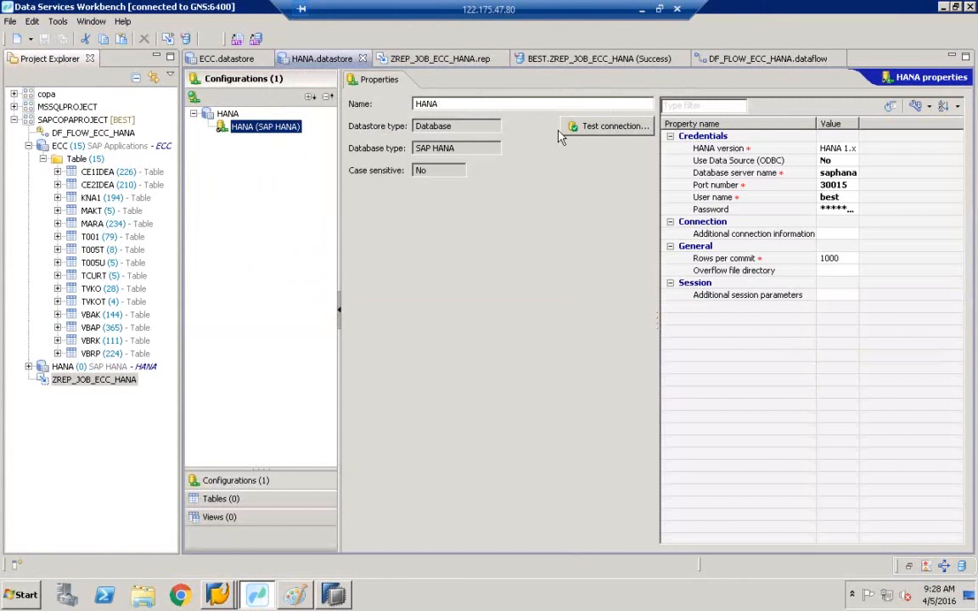
click(577, 128)
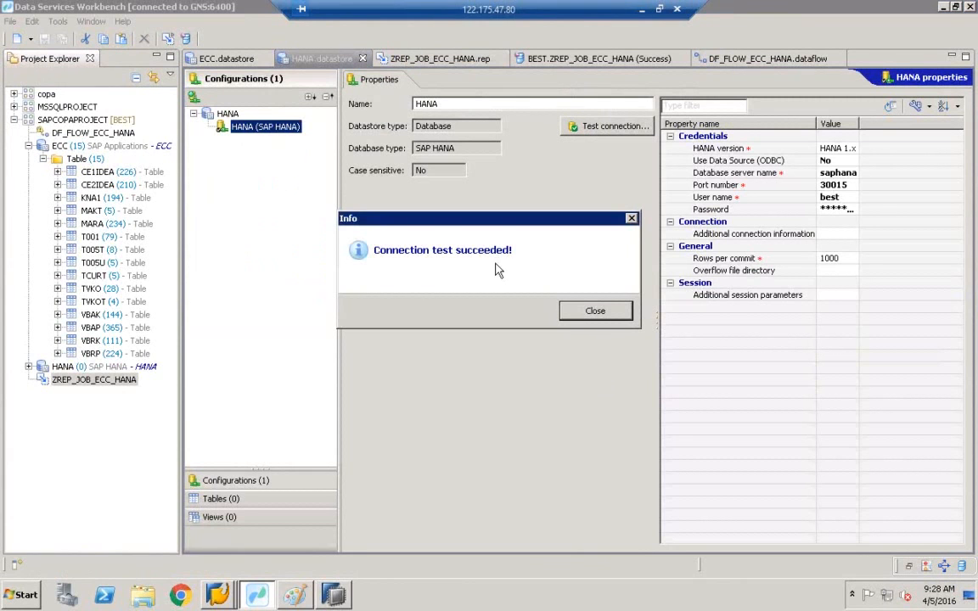
click(598, 310)
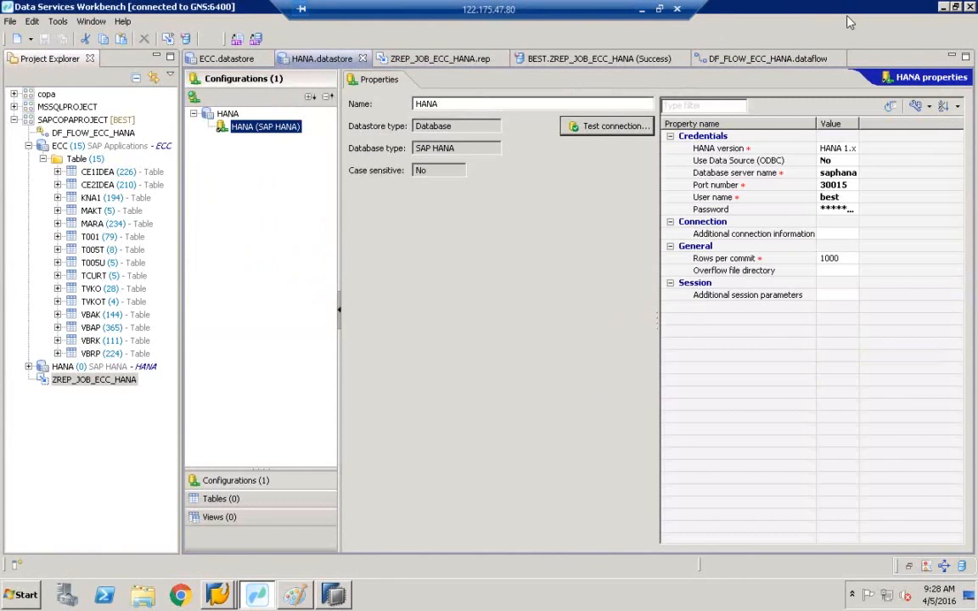
click(861, 133)
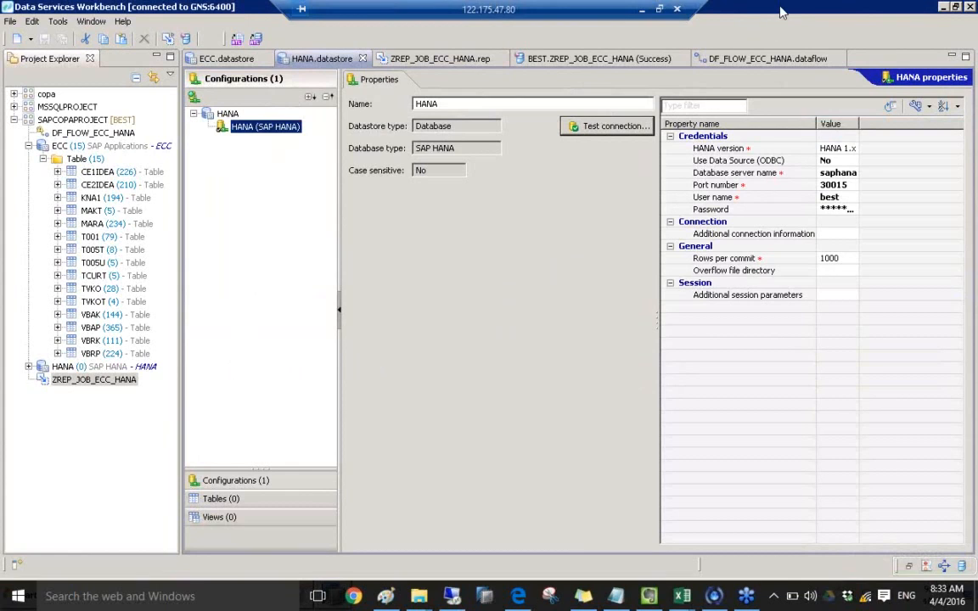
click(529, 322)
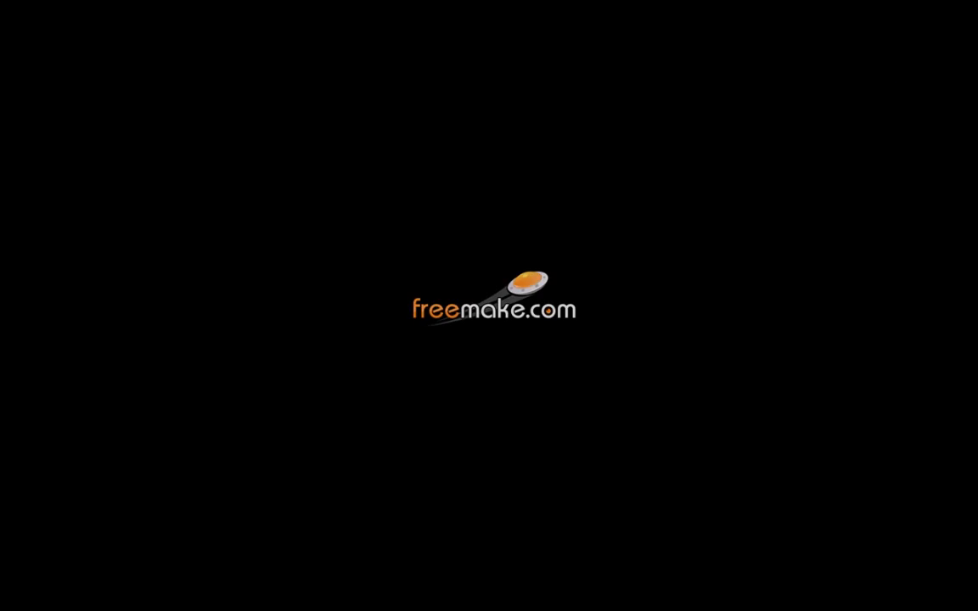